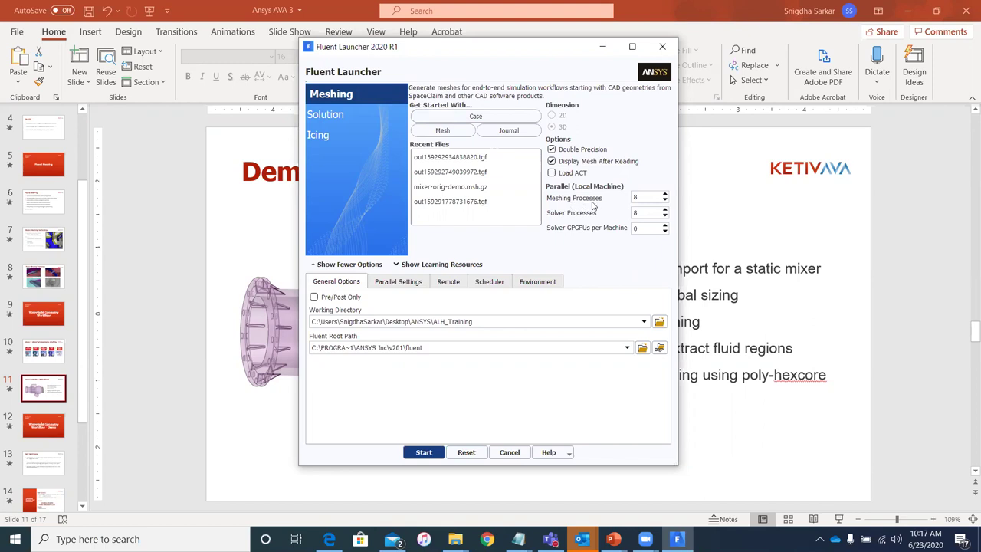
Step: Start a Fluent session in Meshing mode with 8 meshing processes and choose the Watertight Geometry workflow
{"action": "double_click", "coordinate": [648, 198]}
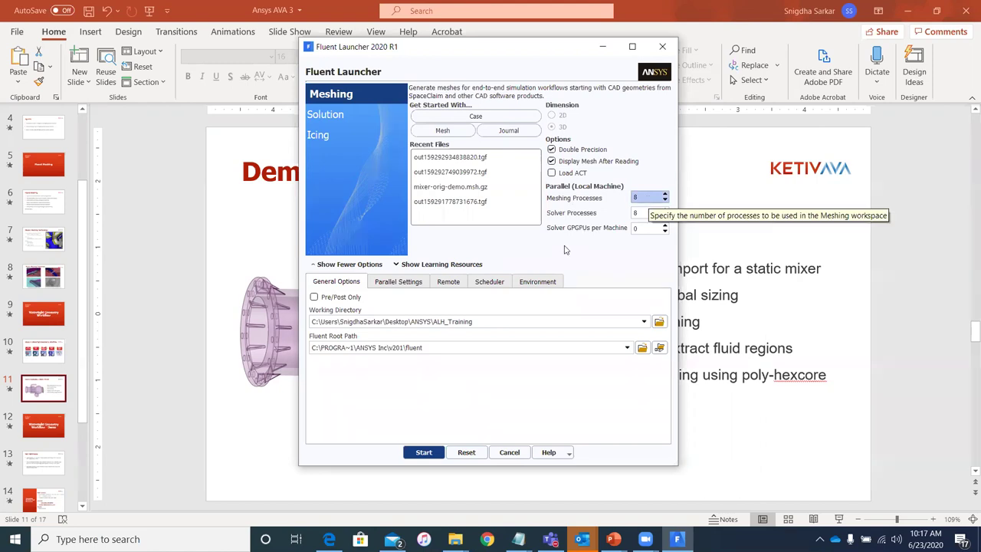
{"action": "left_click", "coordinate": [424, 452]}
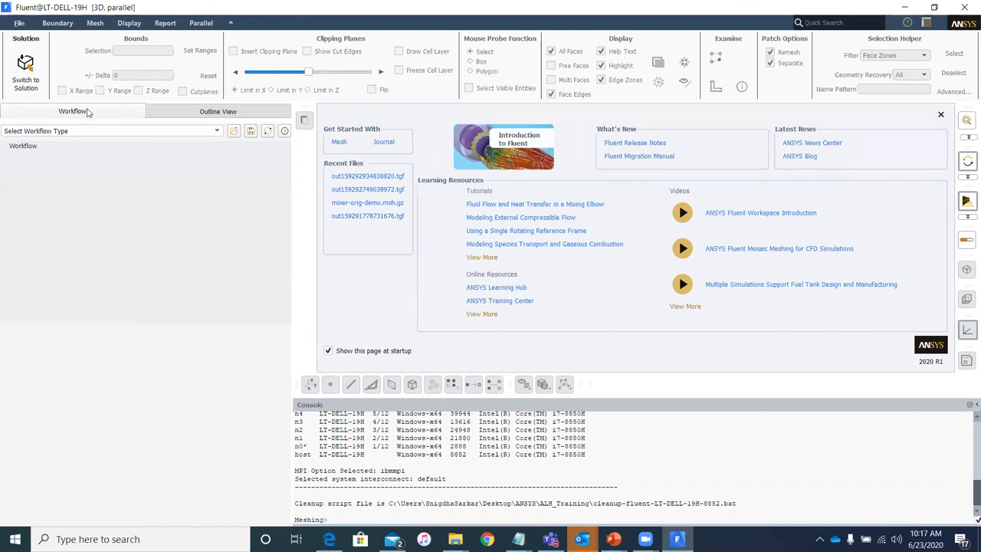
{"action": "left_click", "coordinate": [176, 132]}
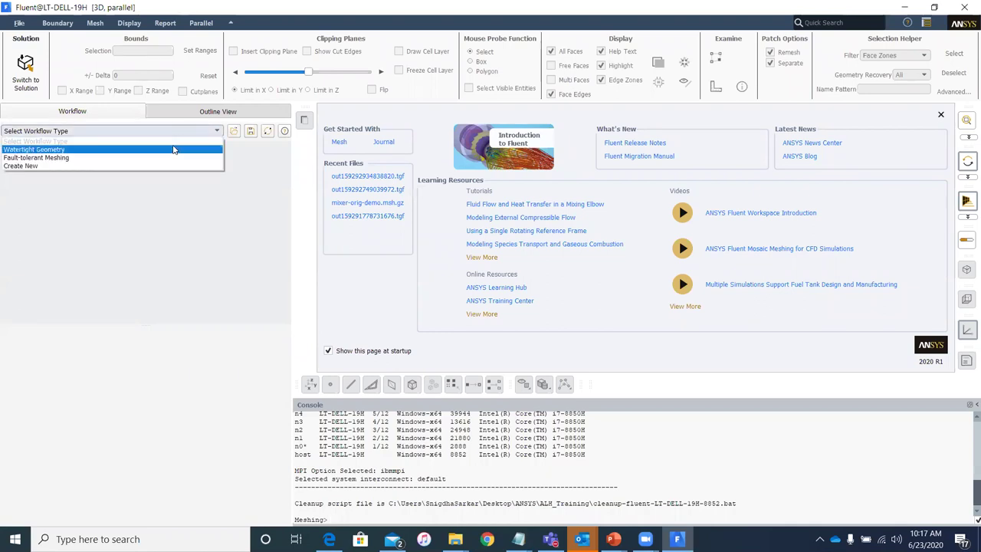
{"action": "left_click", "coordinate": [174, 149]}
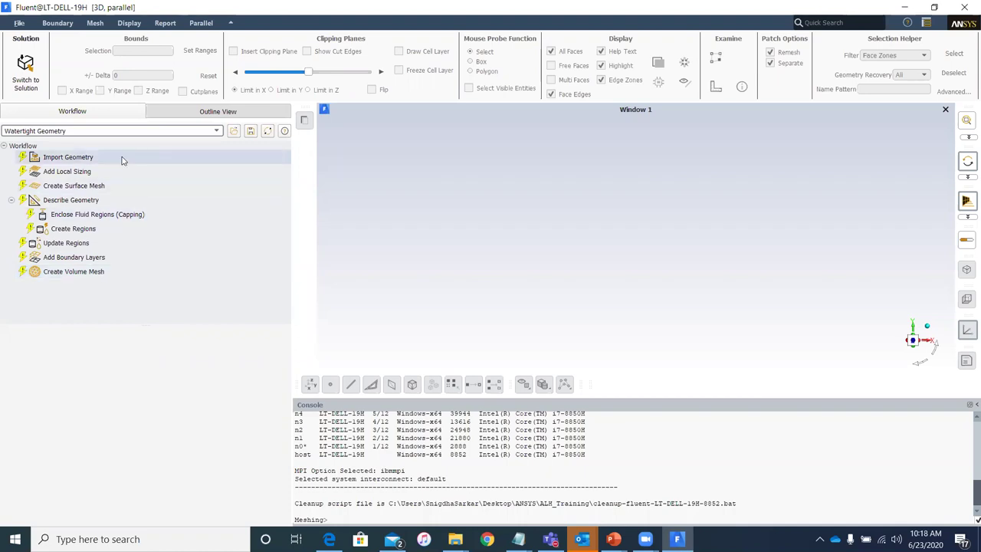
Step: Import the CAD geometry mixer-orig-r192.scdoc from the WS02 input files folder, using mm as the length unit
{"action": "left_click", "coordinate": [69, 157]}
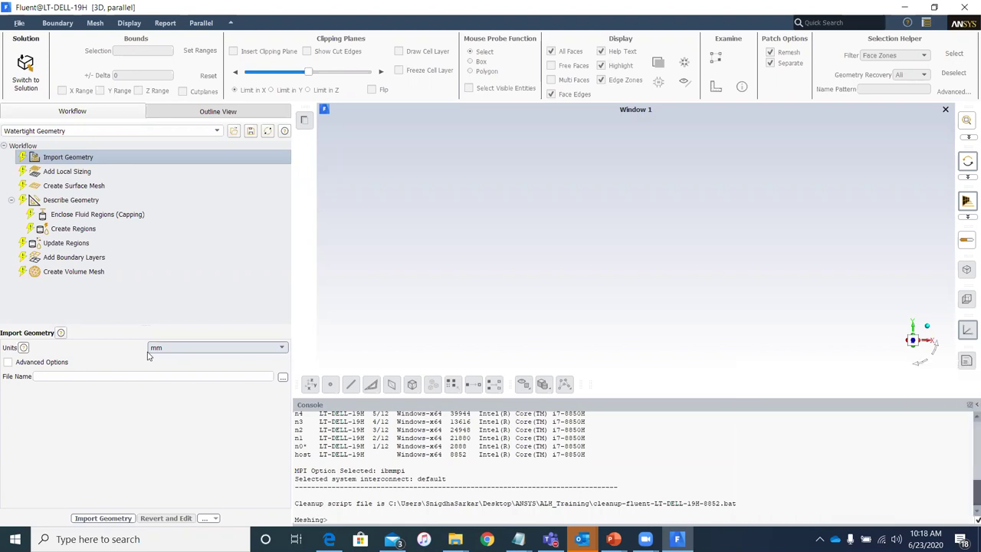
{"action": "left_click", "coordinate": [186, 352]}
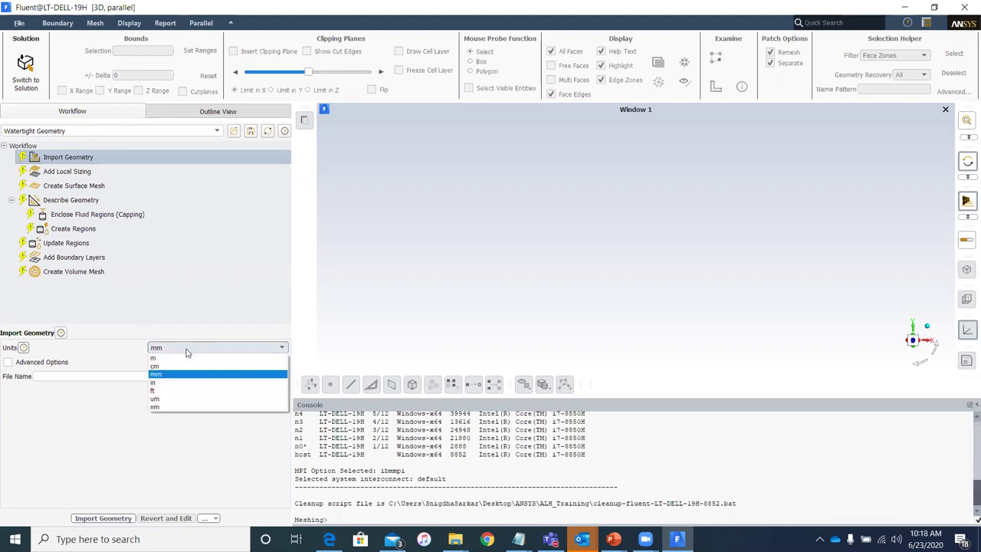
{"action": "left_click", "coordinate": [264, 319]}
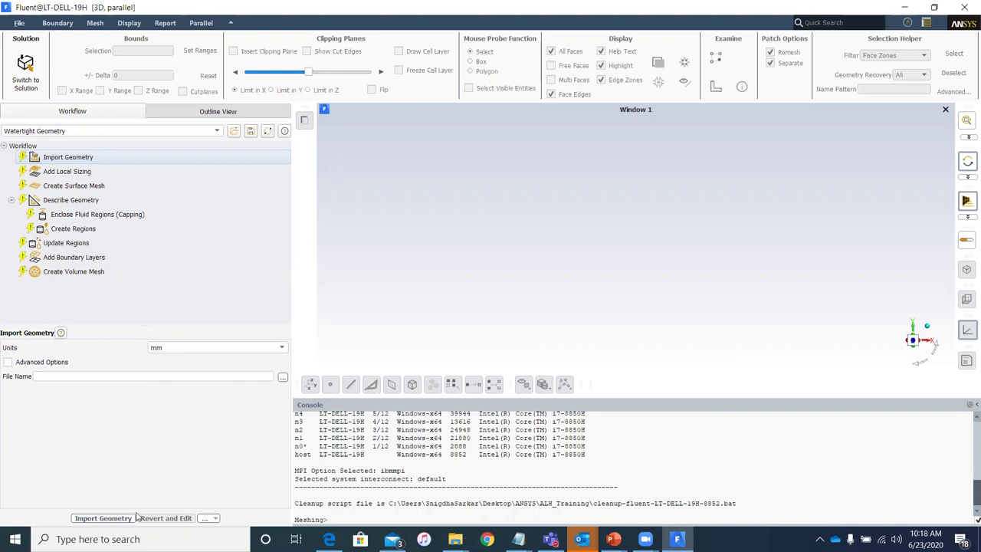
{"action": "left_click", "coordinate": [283, 378]}
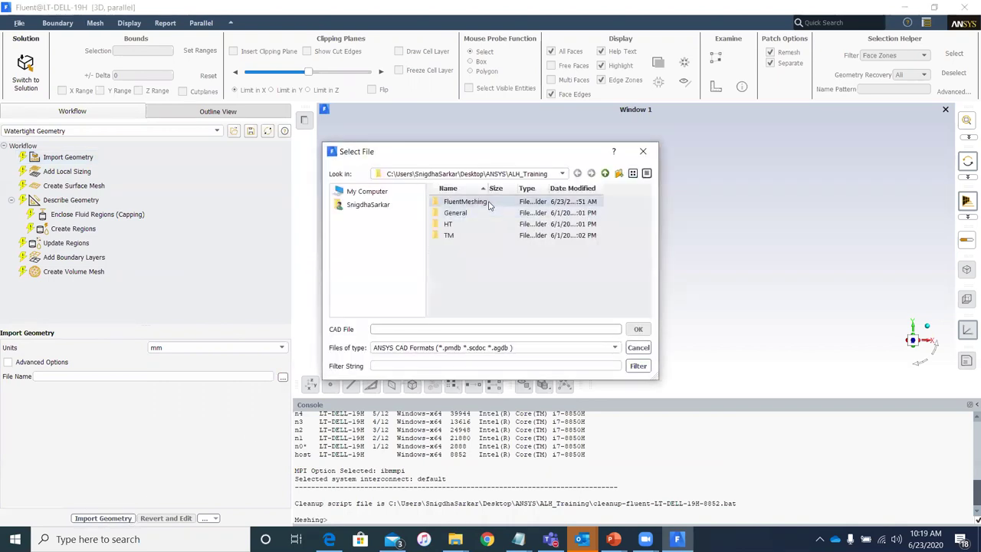
{"action": "double_click", "coordinate": [465, 202]}
{"action": "double_click", "coordinate": [489, 202]}
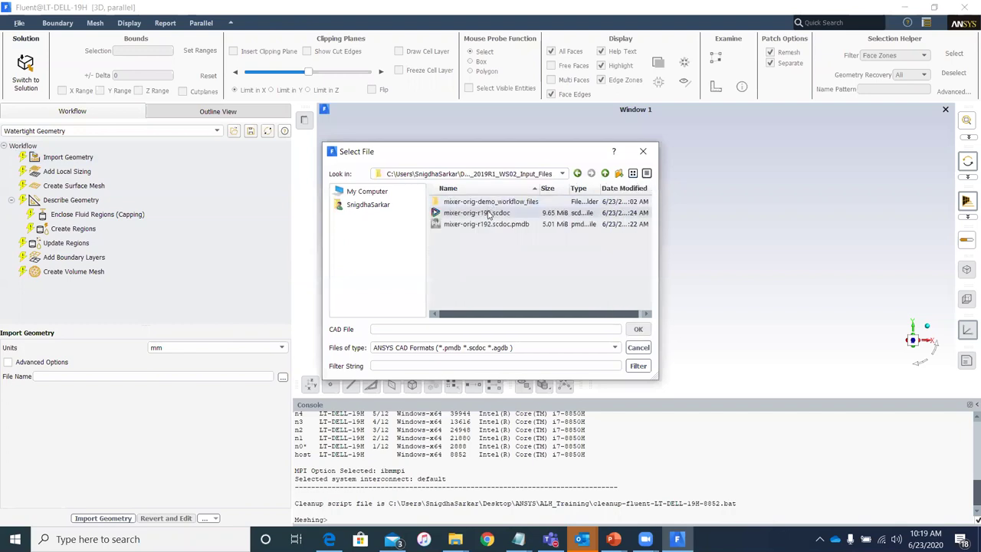
{"action": "double_click", "coordinate": [488, 213]}
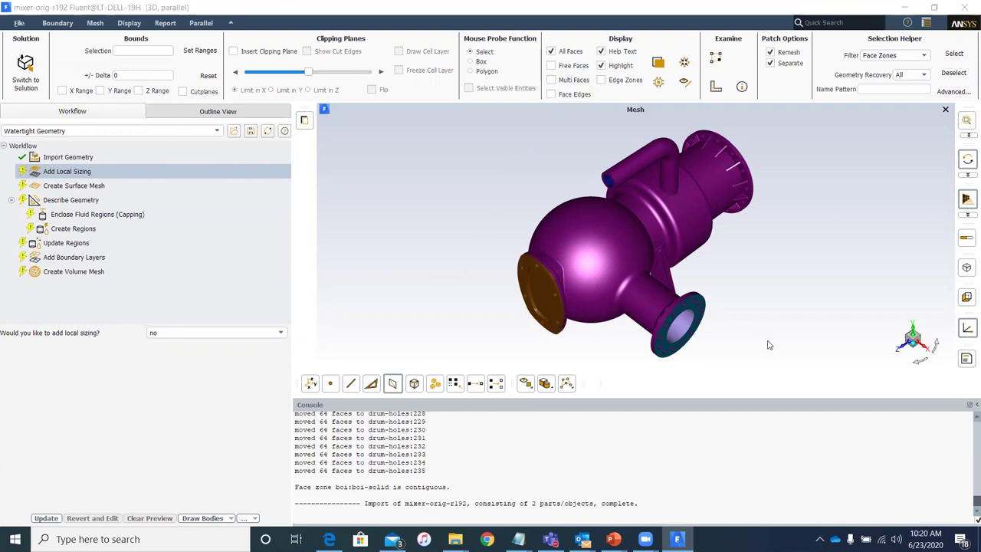
Step: Insert a clipping plane through the mixer in X to expose its interior
{"action": "left_click_drag", "start_coordinate": [761, 324], "coordinate": [529, 245]}
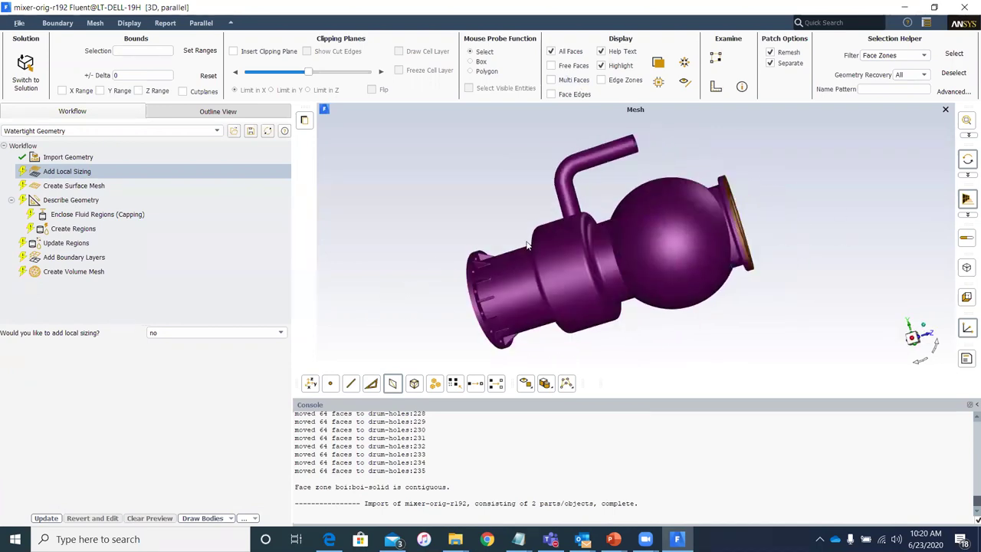
{"action": "left_click_drag", "start_coordinate": [849, 222], "coordinate": [542, 269]}
{"action": "left_click_drag", "start_coordinate": [833, 191], "coordinate": [575, 230]}
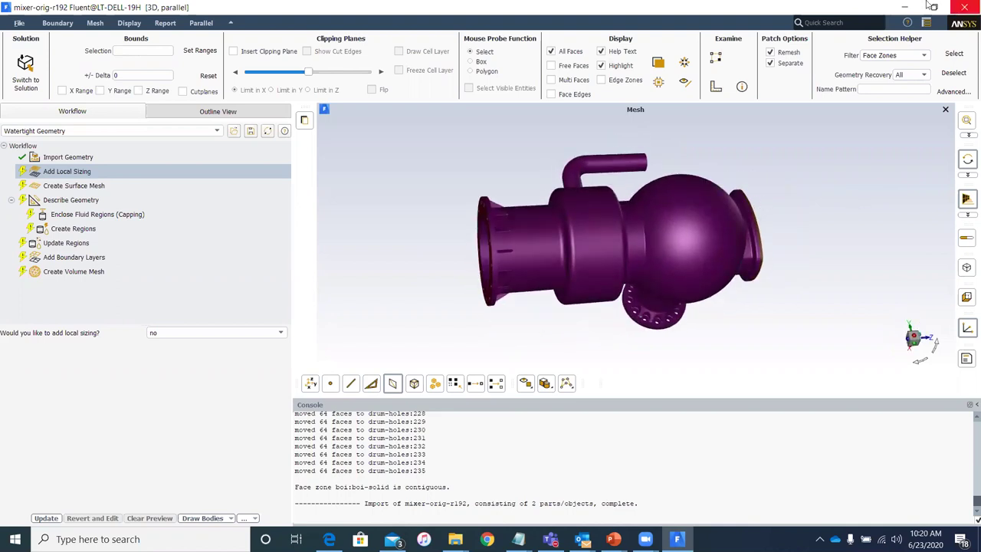
{"action": "left_click", "coordinate": [234, 50]}
{"action": "left_click_drag", "start_coordinate": [479, 246], "coordinate": [776, 182]}
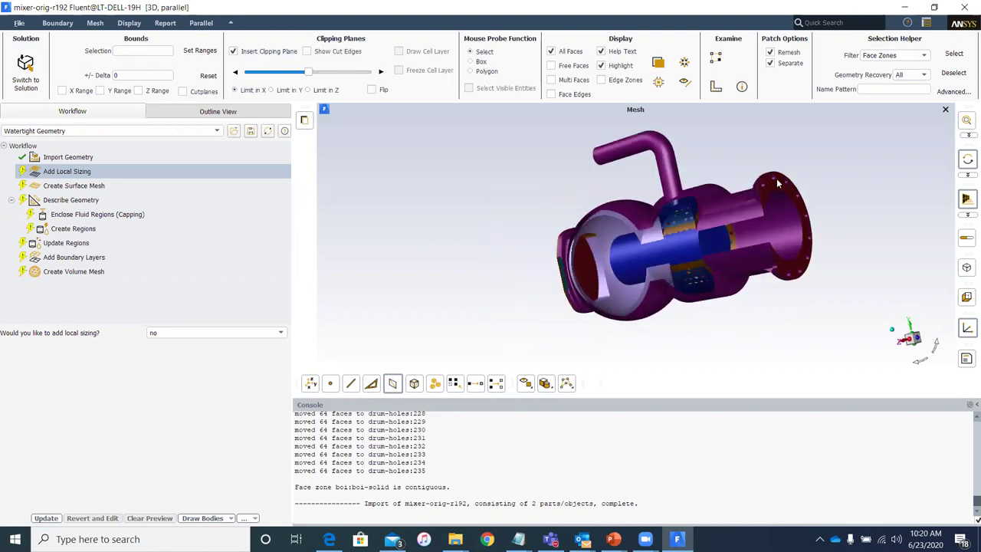
{"action": "left_click_drag", "start_coordinate": [673, 162], "coordinate": [809, 142]}
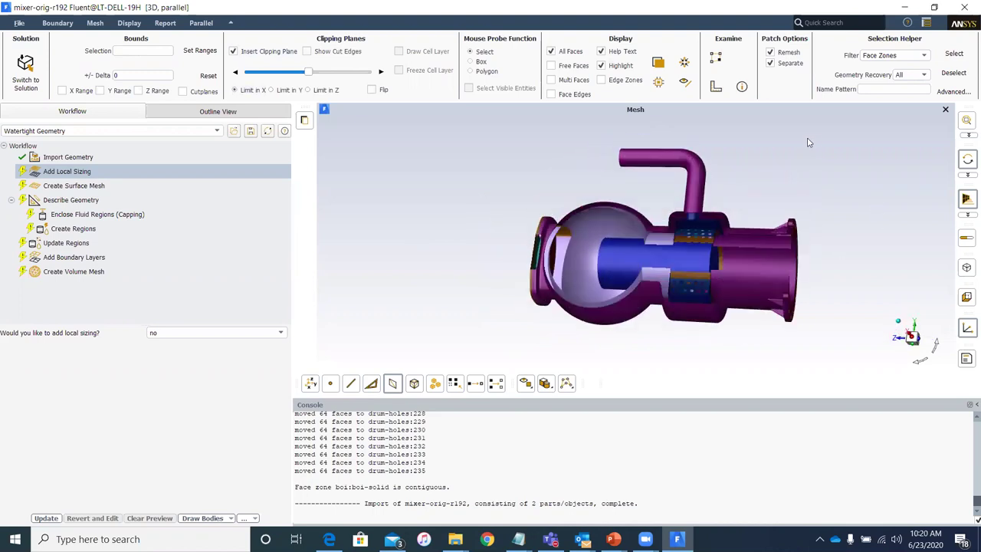
{"action": "left_click_drag", "start_coordinate": [843, 263], "coordinate": [829, 218]}
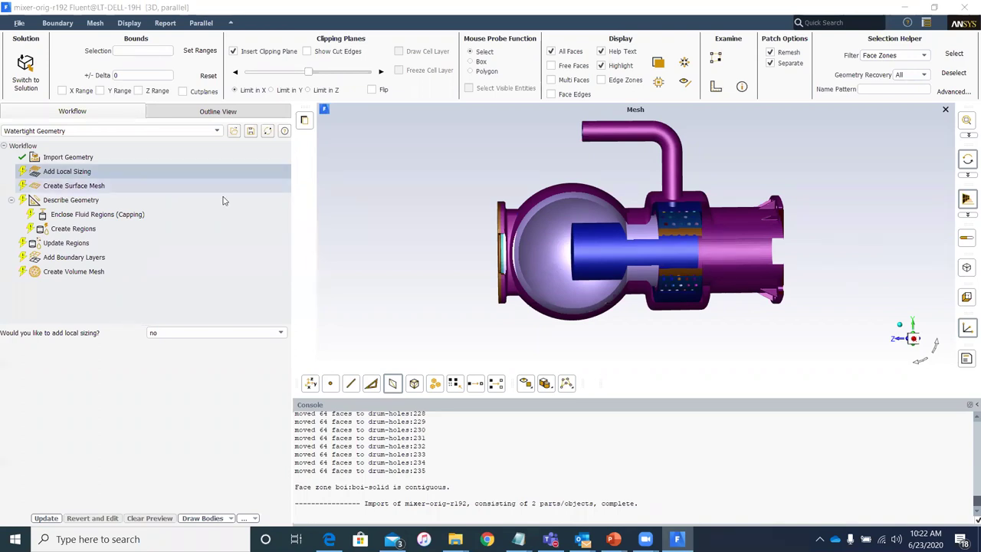
Step: Enable local sizing in the workflow and name the face size control drum-holes
{"action": "scroll", "coordinate": [687, 218], "scroll_direction": "up", "scroll_amount": 5}
{"action": "scroll", "coordinate": [688, 218], "scroll_direction": "up", "scroll_amount": 3}
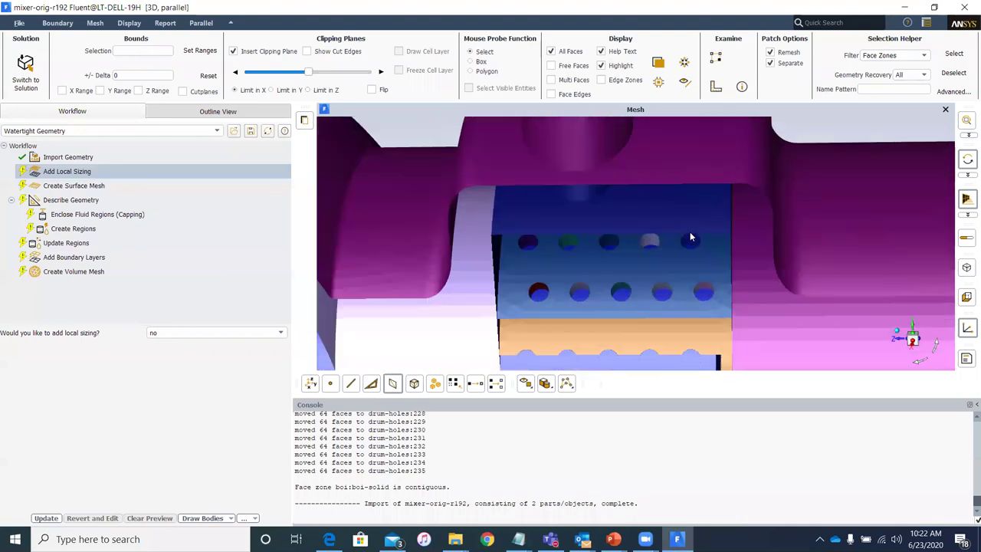
{"action": "scroll", "coordinate": [707, 239], "scroll_direction": "down", "scroll_amount": 5}
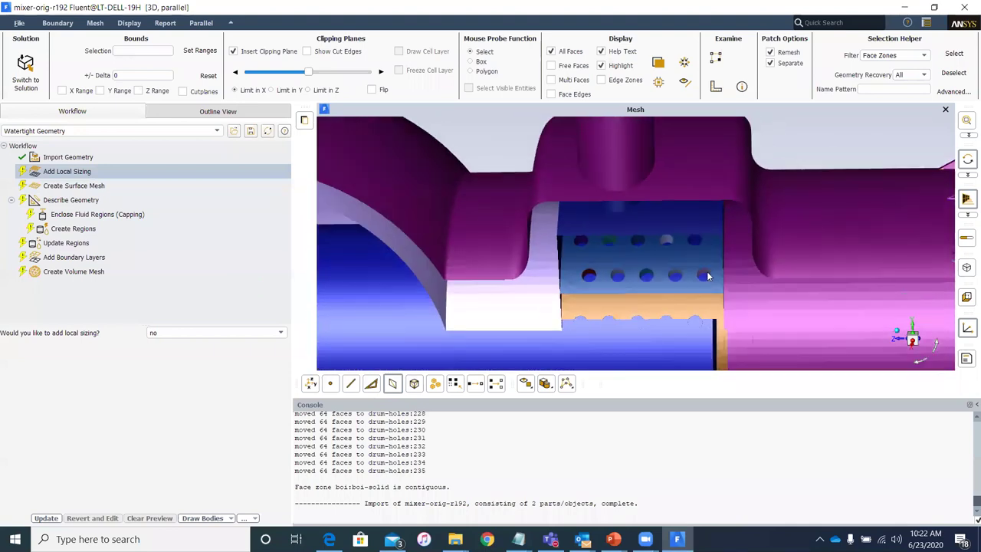
{"action": "scroll", "coordinate": [706, 275], "scroll_direction": "down", "scroll_amount": 5}
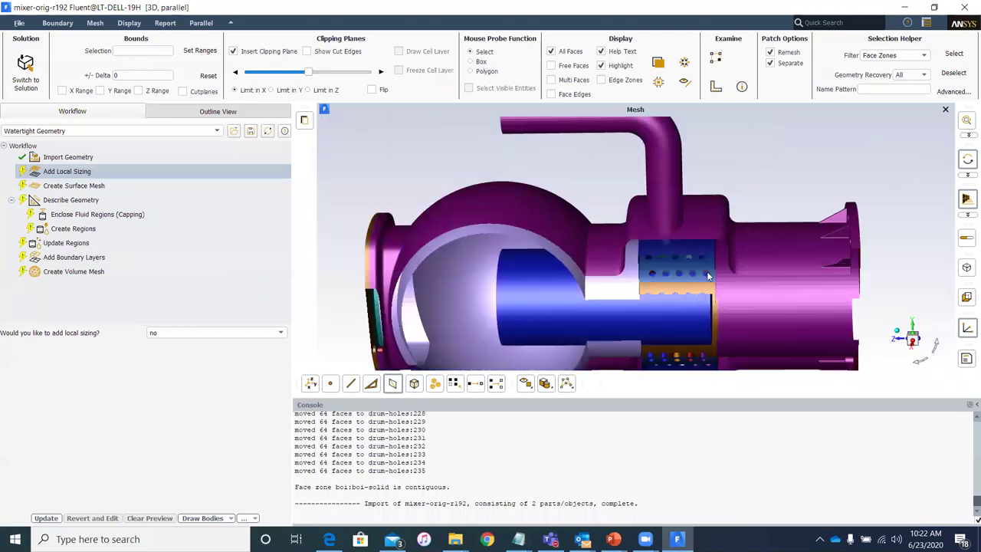
{"action": "left_click", "coordinate": [202, 333]}
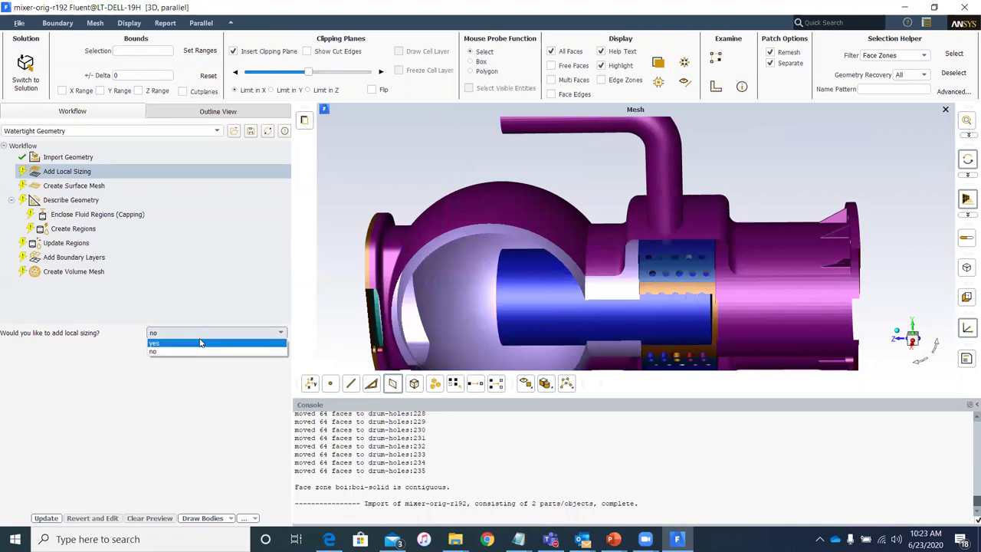
{"action": "left_click", "coordinate": [199, 343]}
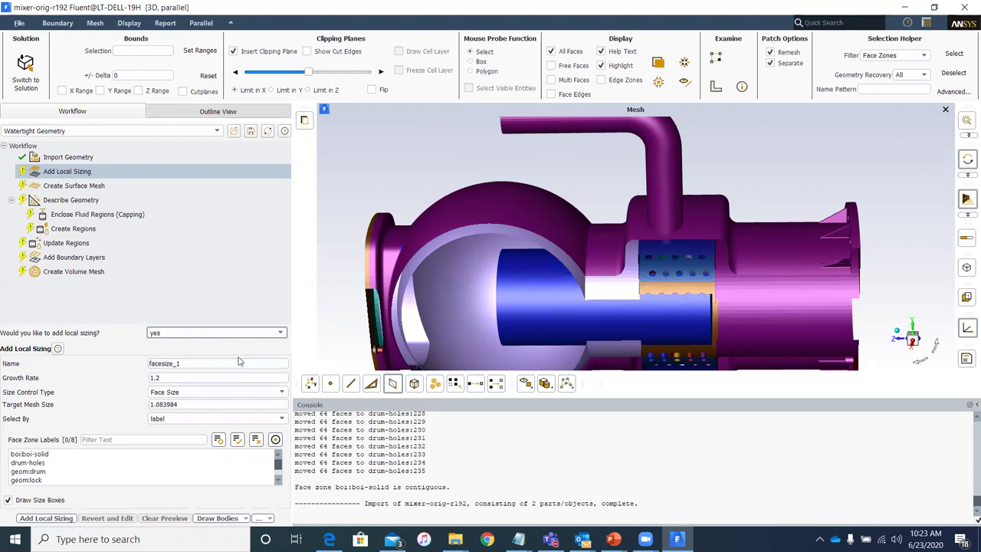
{"action": "left_click", "coordinate": [147, 364]}
{"action": "double_click", "coordinate": [147, 363]}
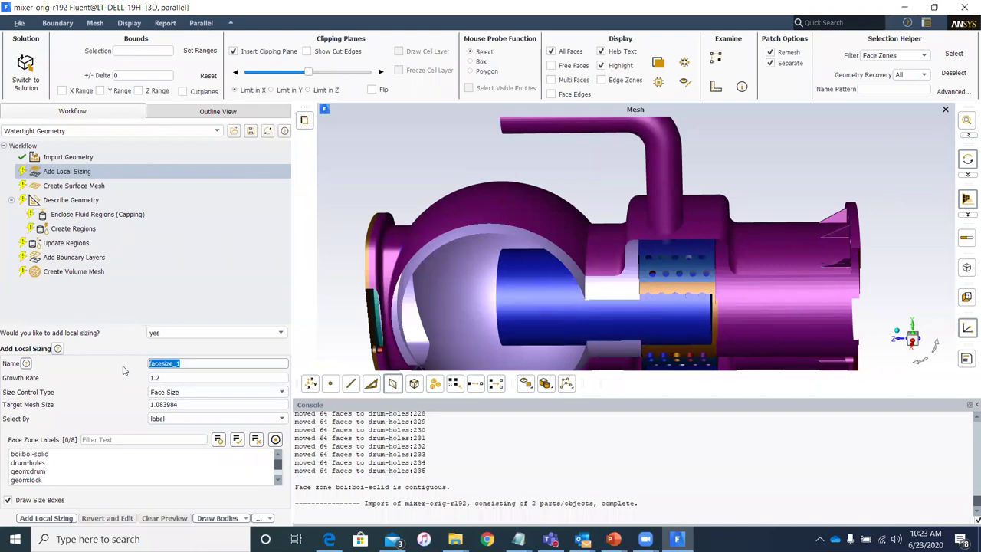
{"action": "type", "text": "drum-"}
{"action": "type", "text": "holes"}
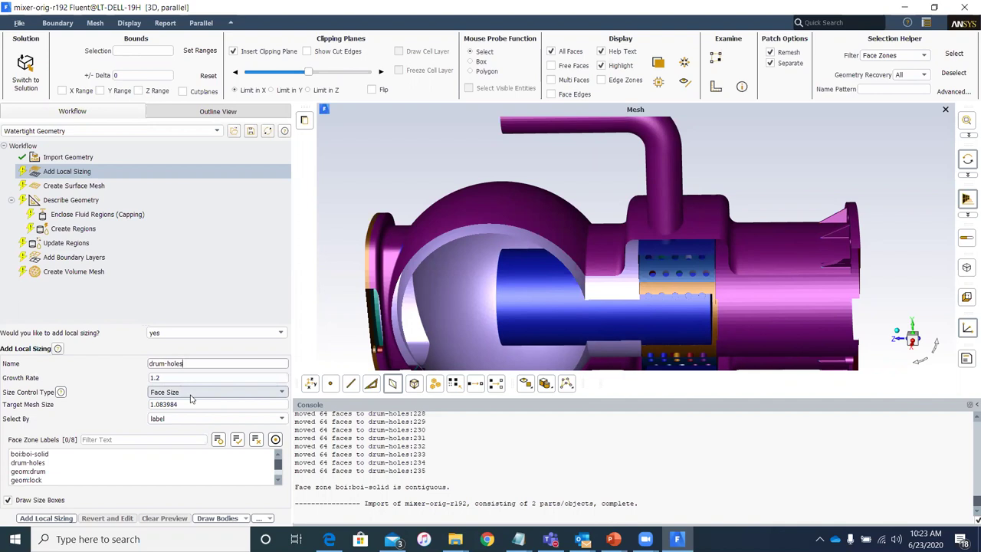
Step: Set the face size control's target mesh size to 2 and assign it to the drum-holes face zone label
{"action": "left_click", "coordinate": [255, 404]}
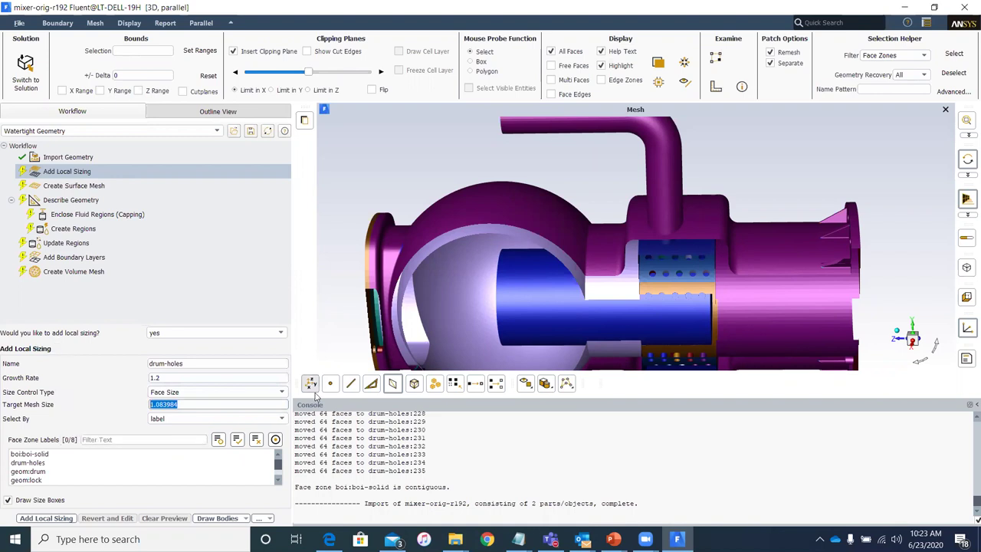
{"action": "type", "text": "2"}
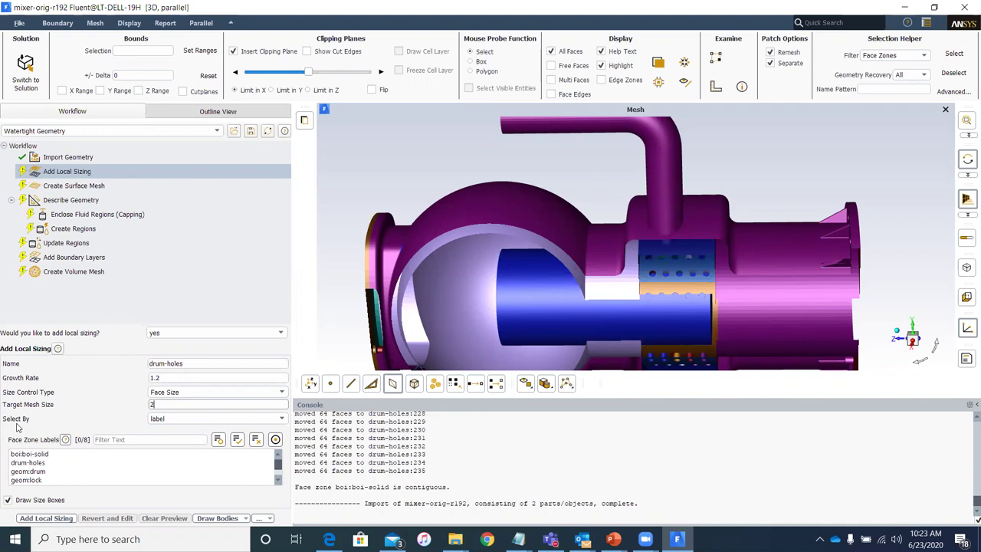
{"action": "left_click", "coordinate": [31, 463]}
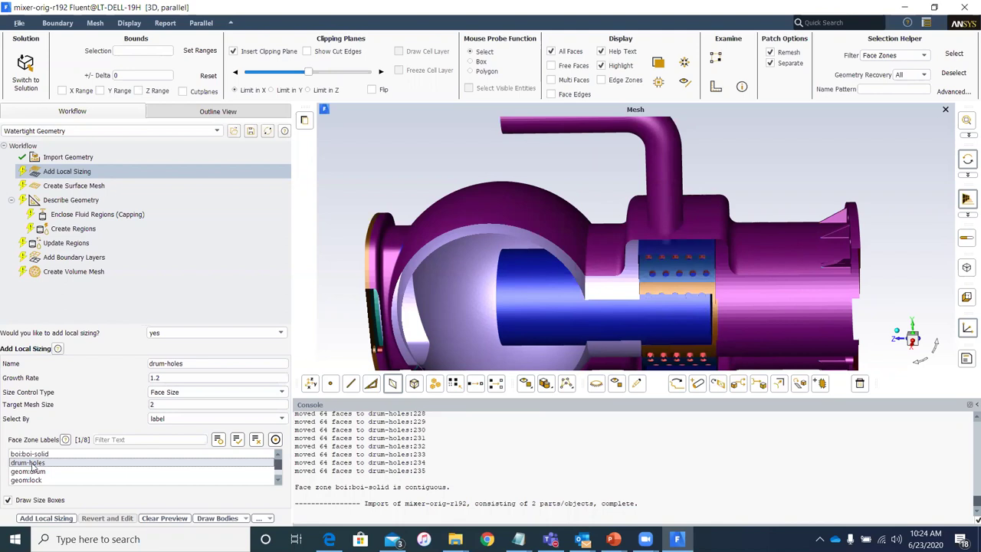
Step: Examine the size preview boxes on the drum holes to judge the target mesh size against the hole diameter
{"action": "scroll", "coordinate": [711, 278], "scroll_direction": "down", "scroll_amount": 2}
{"action": "scroll", "coordinate": [710, 278], "scroll_direction": "up", "scroll_amount": 5}
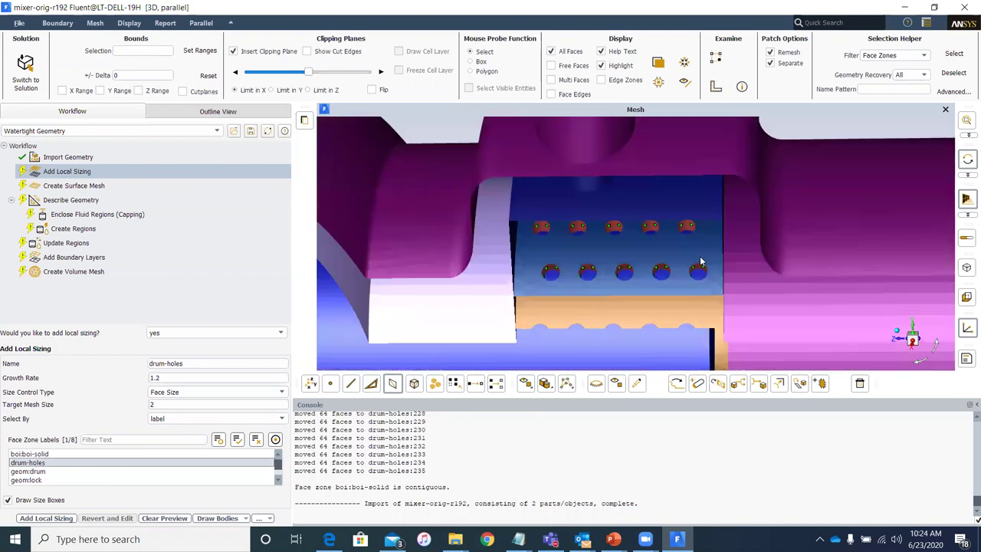
{"action": "scroll", "coordinate": [338, 365], "scroll_direction": "up", "scroll_amount": 2}
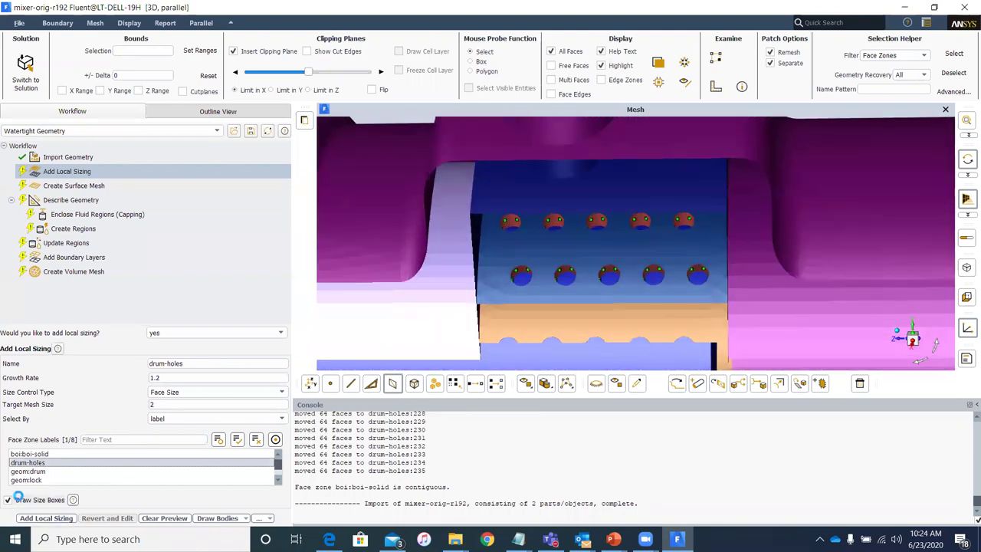
{"action": "scroll", "coordinate": [679, 242], "scroll_direction": "up", "scroll_amount": 5}
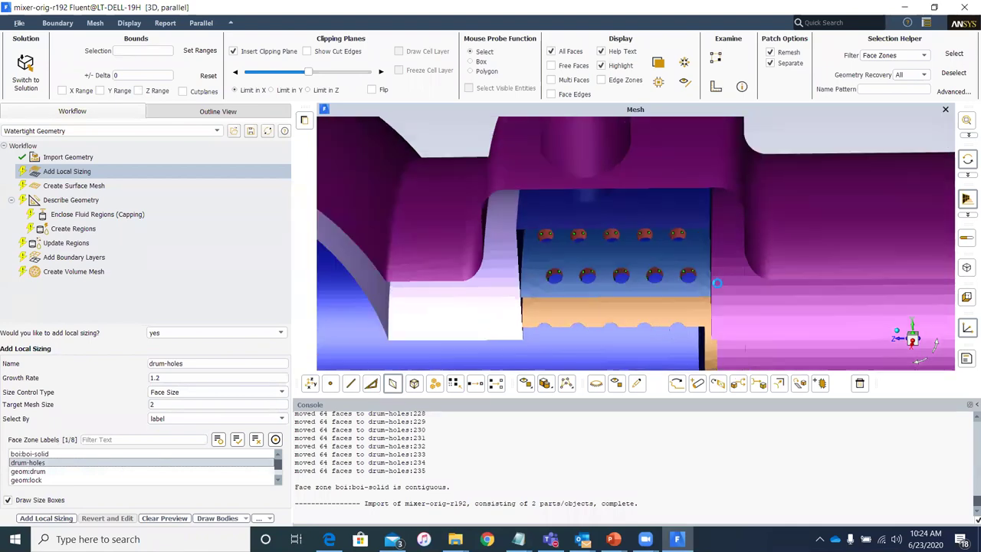
{"action": "scroll", "coordinate": [681, 236], "scroll_direction": "up", "scroll_amount": 3}
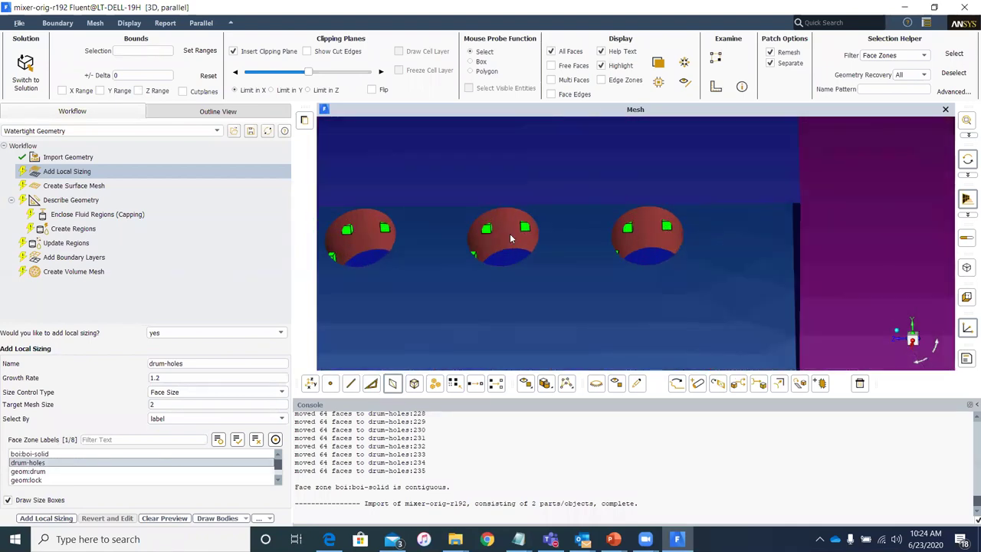
{"action": "scroll", "coordinate": [493, 233], "scroll_direction": "down", "scroll_amount": 5}
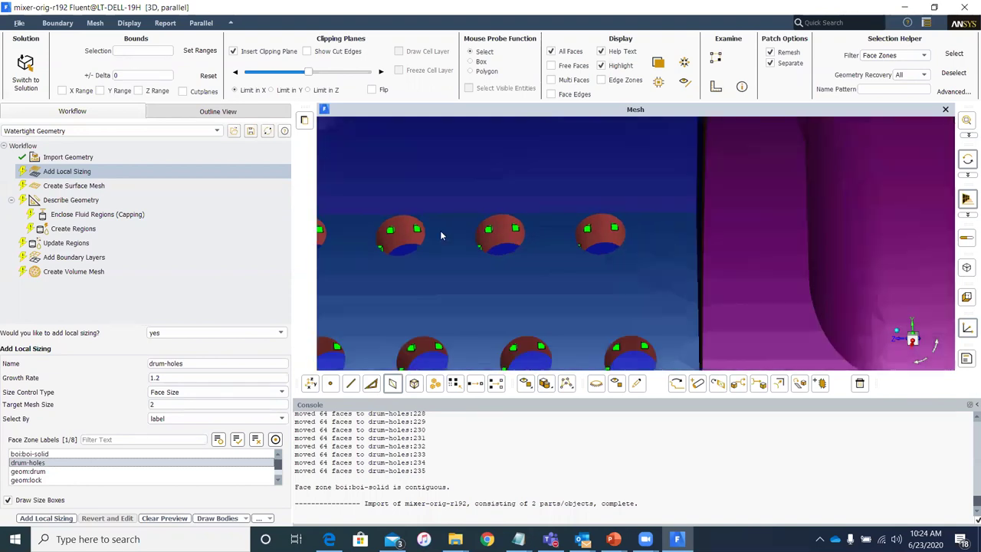
{"action": "scroll", "coordinate": [524, 234], "scroll_direction": "up", "scroll_amount": 6}
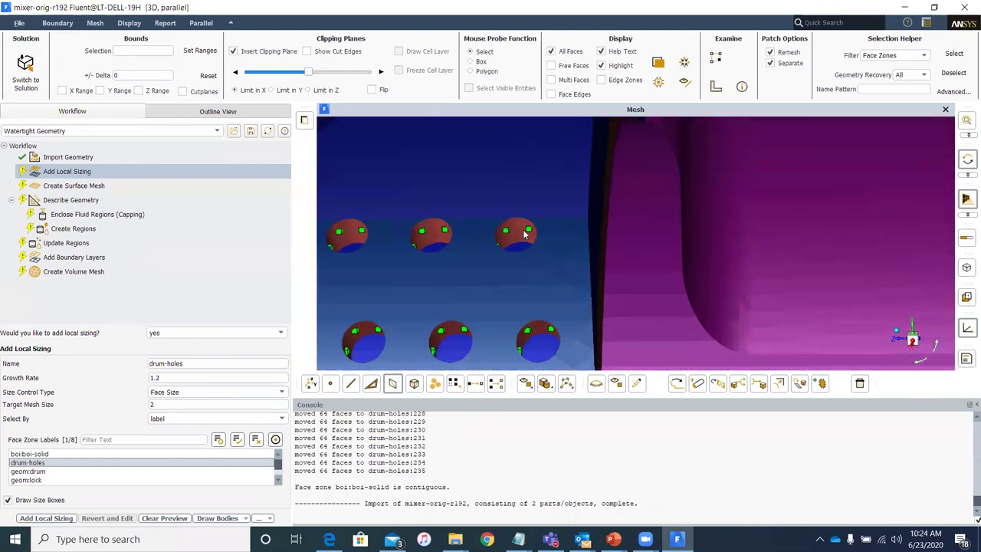
{"action": "scroll", "coordinate": [530, 228], "scroll_direction": "up", "scroll_amount": 2}
{"action": "scroll", "coordinate": [531, 228], "scroll_direction": "down", "scroll_amount": 6}
{"action": "scroll", "coordinate": [531, 228], "scroll_direction": "up", "scroll_amount": 5}
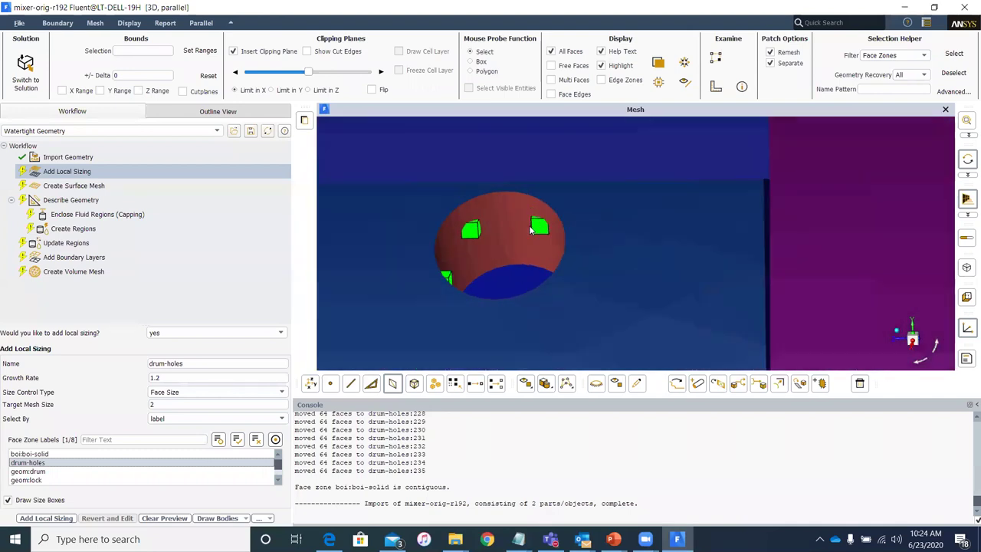
{"action": "scroll", "coordinate": [529, 225], "scroll_direction": "down", "scroll_amount": 8}
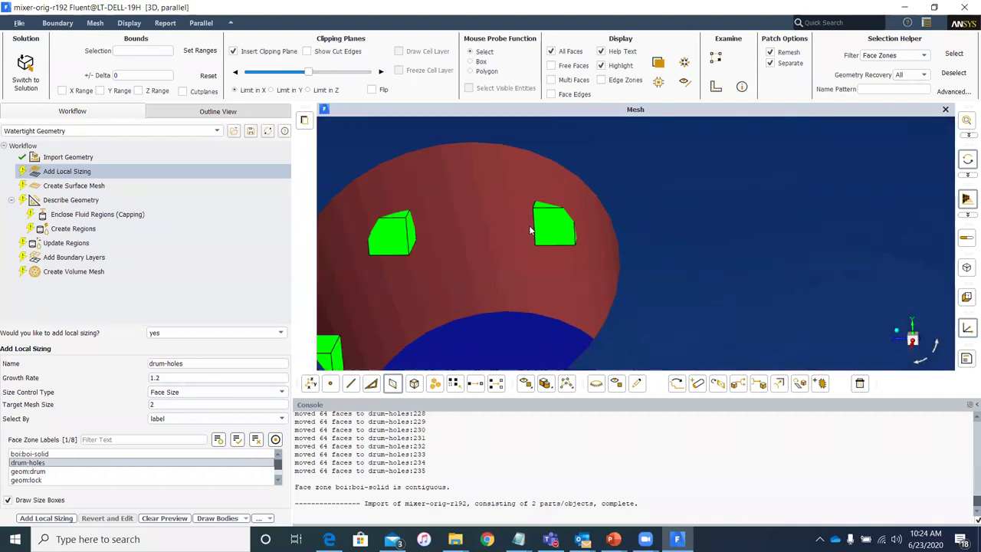
Step: Set the drum-holes target mesh size to 5 and compare the size preview boxes with the holes
{"action": "double_click", "coordinate": [158, 404]}
{"action": "type", "text": "5"}
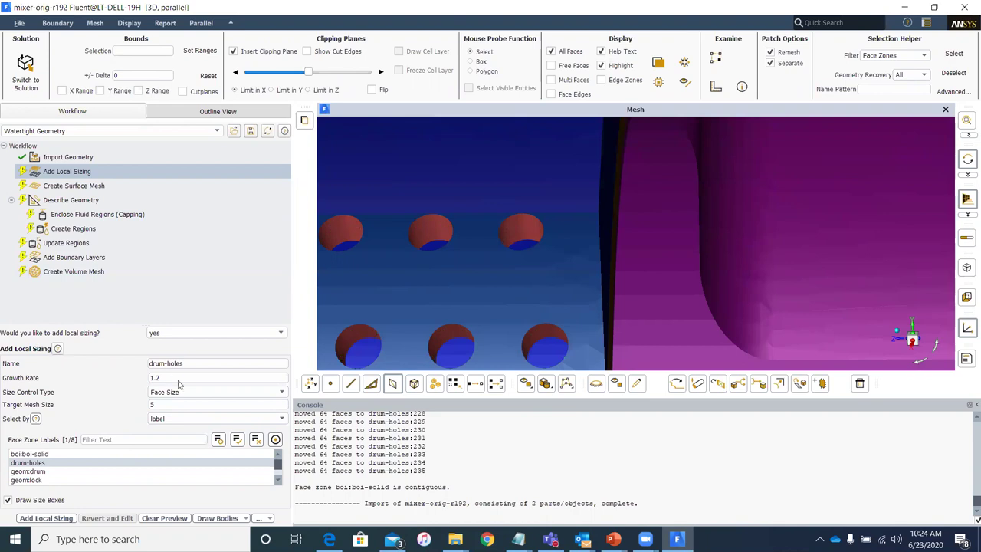
{"action": "scroll", "coordinate": [414, 288], "scroll_direction": "down", "scroll_amount": 3}
{"action": "scroll", "coordinate": [503, 229], "scroll_direction": "up", "scroll_amount": 4}
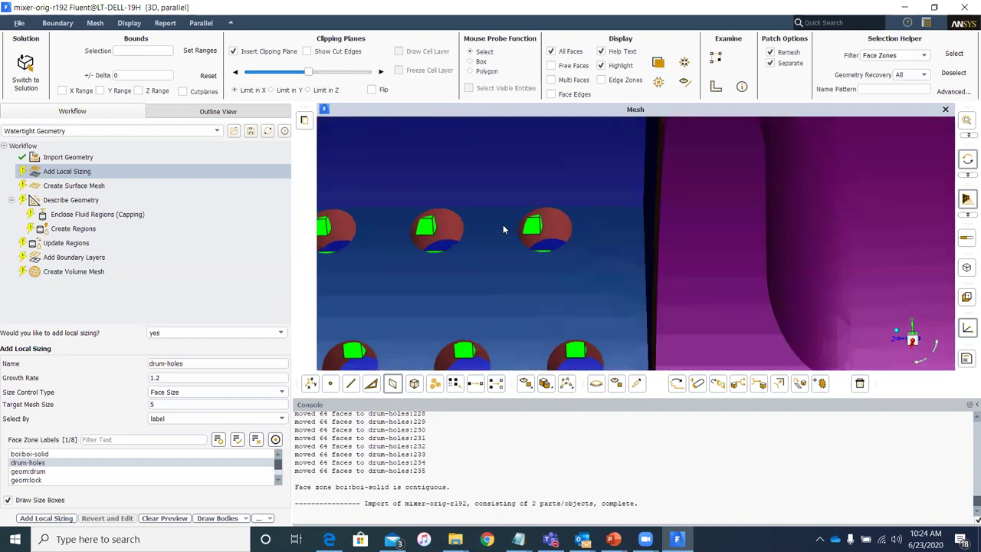
Step: Set the drum-holes target mesh size back to 2 and add the face size control to the workflow
{"action": "scroll", "coordinate": [502, 229], "scroll_direction": "down", "scroll_amount": 5}
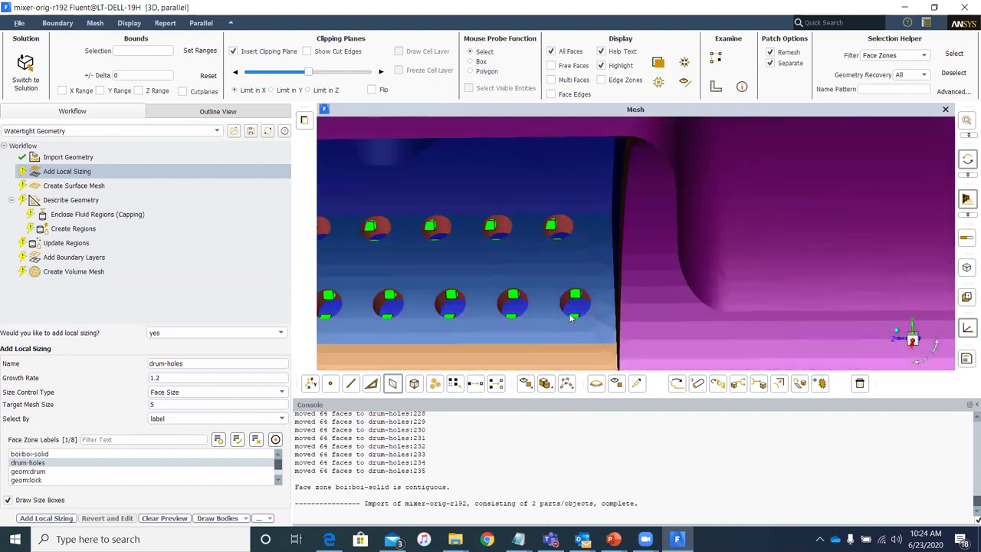
{"action": "scroll", "coordinate": [569, 317], "scroll_direction": "up", "scroll_amount": 2}
{"action": "left_click", "coordinate": [159, 404]}
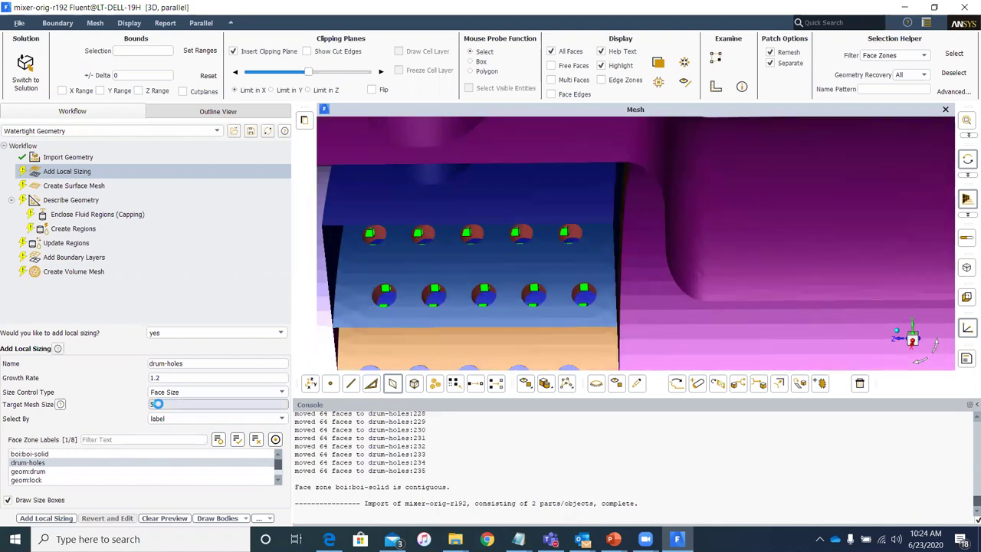
{"action": "double_click", "coordinate": [159, 404]}
{"action": "type", "text": "2"}
{"action": "key", "text": "Return"}
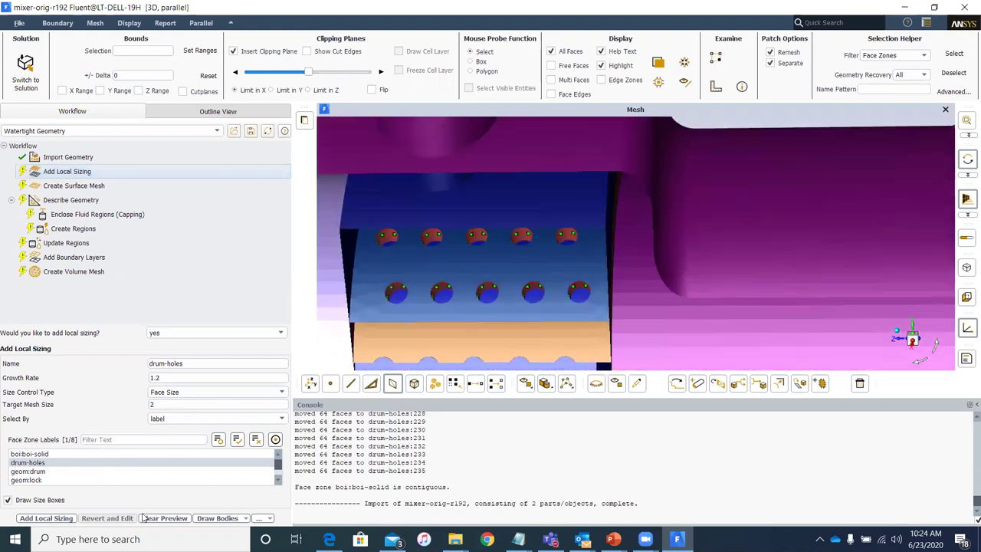
{"action": "left_click", "coordinate": [71, 519]}
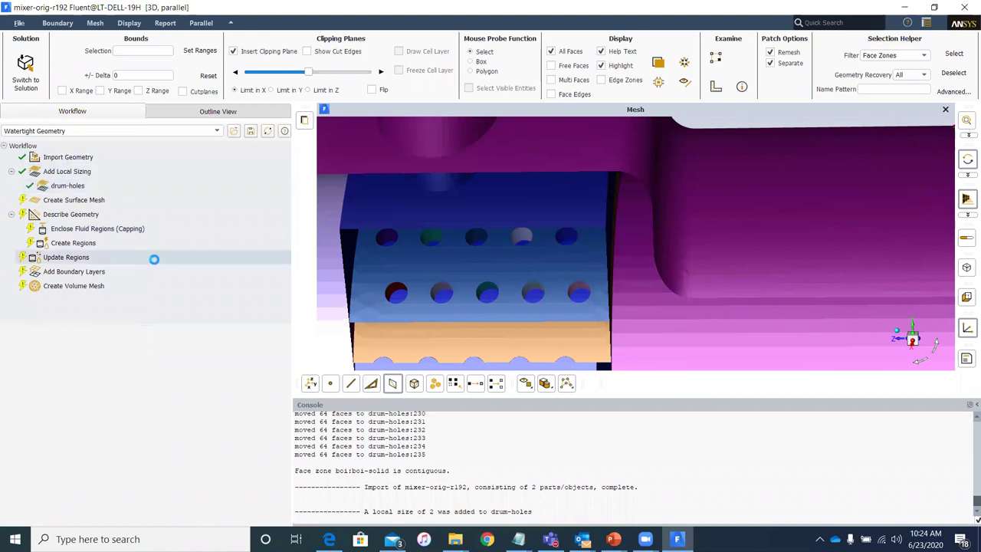
Step: Examine the sectioned mixer from several angles, focusing on the cylindrical refinement body running from the sphere into the drum
{"action": "scroll", "coordinate": [654, 303], "scroll_direction": "down", "scroll_amount": 3}
{"action": "scroll", "coordinate": [656, 299], "scroll_direction": "down", "scroll_amount": 3}
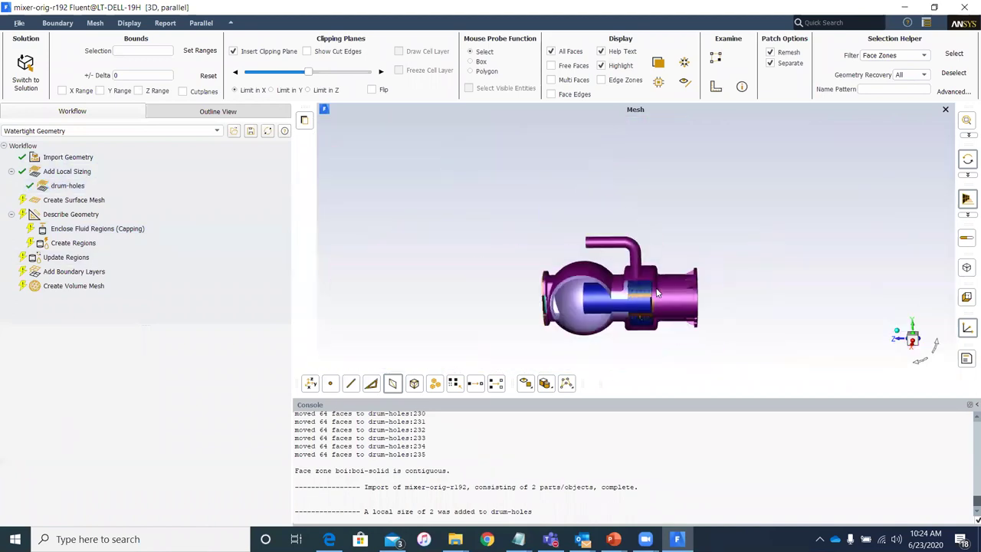
{"action": "scroll", "coordinate": [625, 338], "scroll_direction": "up", "scroll_amount": 1}
{"action": "scroll", "coordinate": [627, 336], "scroll_direction": "up", "scroll_amount": 1}
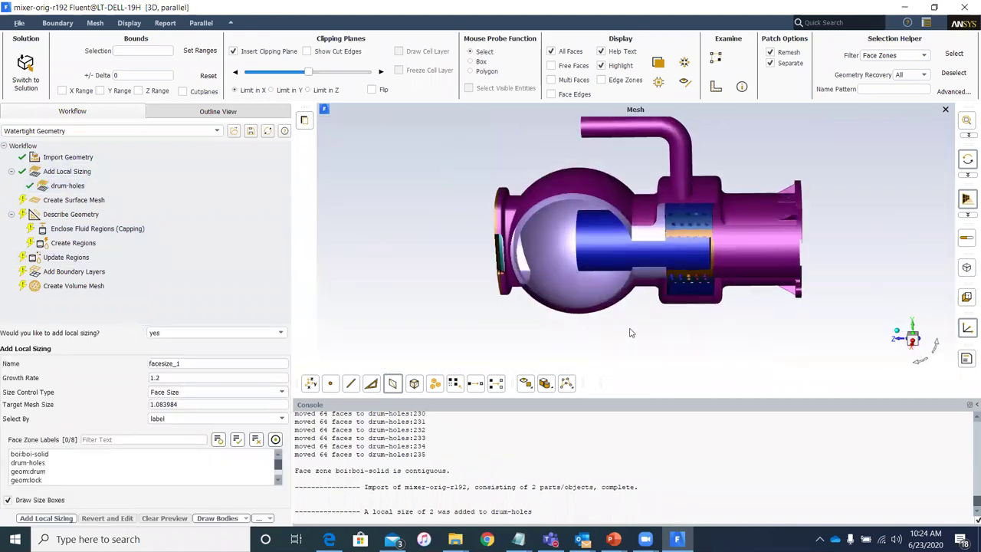
{"action": "left_click_drag", "start_coordinate": [646, 307], "coordinate": [537, 230]}
{"action": "scroll", "coordinate": [596, 234], "scroll_direction": "up", "scroll_amount": 2}
{"action": "scroll", "coordinate": [596, 235], "scroll_direction": "down", "scroll_amount": 3}
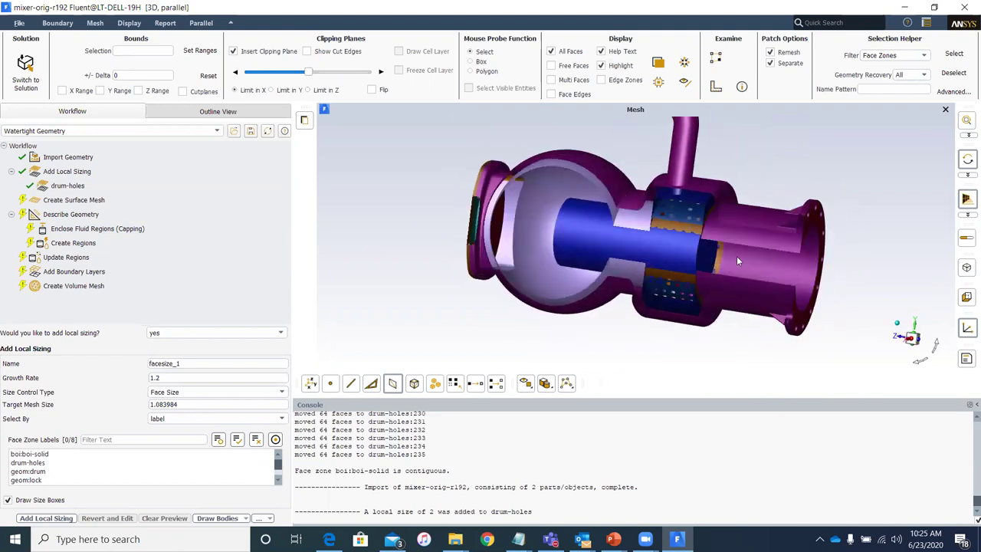
{"action": "left_click_drag", "start_coordinate": [737, 256], "coordinate": [641, 243]}
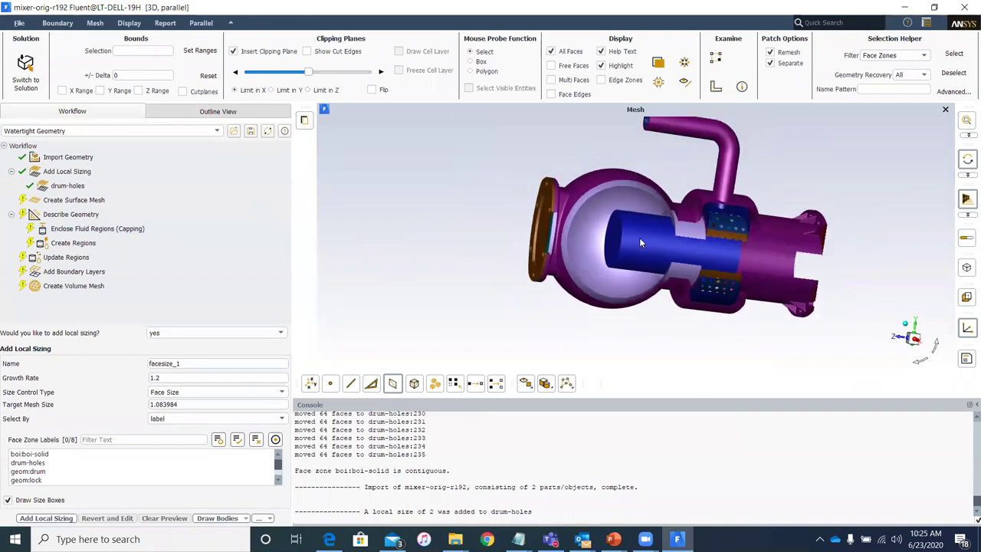
{"action": "scroll", "coordinate": [641, 242], "scroll_direction": "up", "scroll_amount": 3}
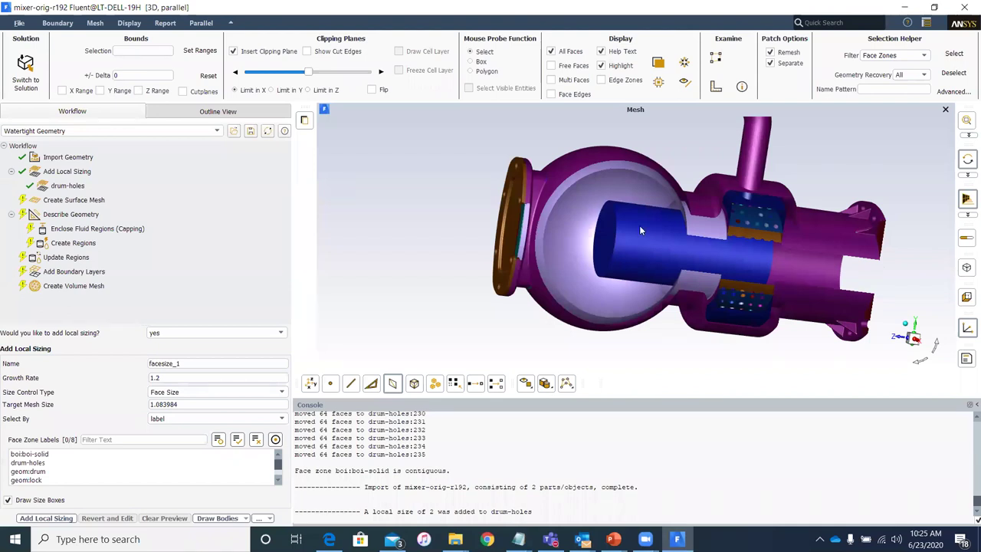
{"action": "left_click_drag", "start_coordinate": [718, 250], "coordinate": [671, 246]}
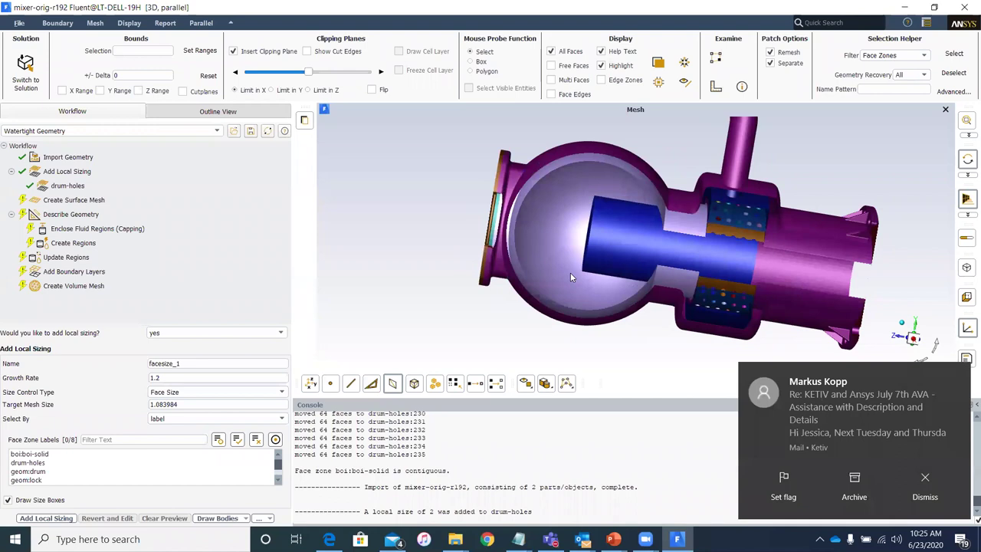
{"action": "left_click_drag", "start_coordinate": [611, 238], "coordinate": [641, 227]}
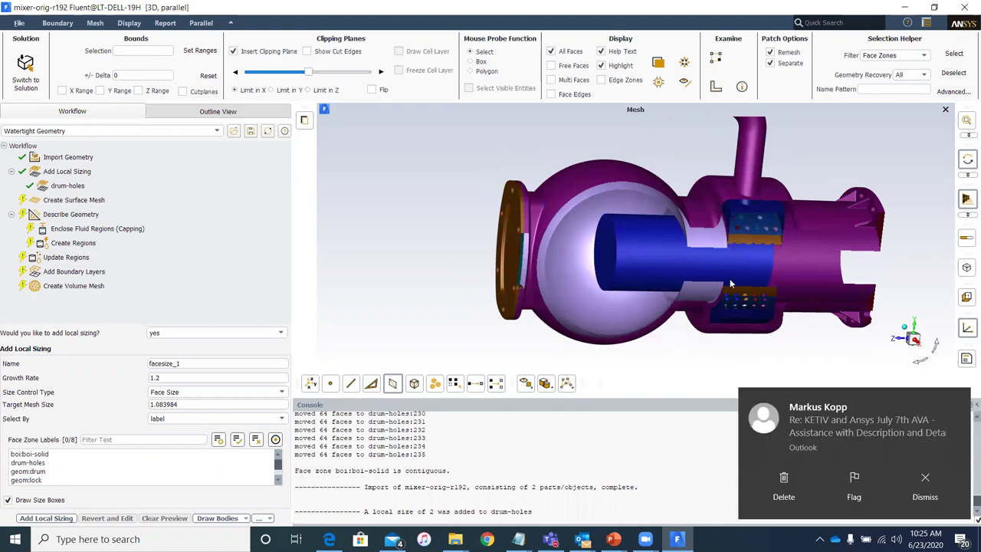
{"action": "left_click_drag", "start_coordinate": [632, 238], "coordinate": [541, 246]}
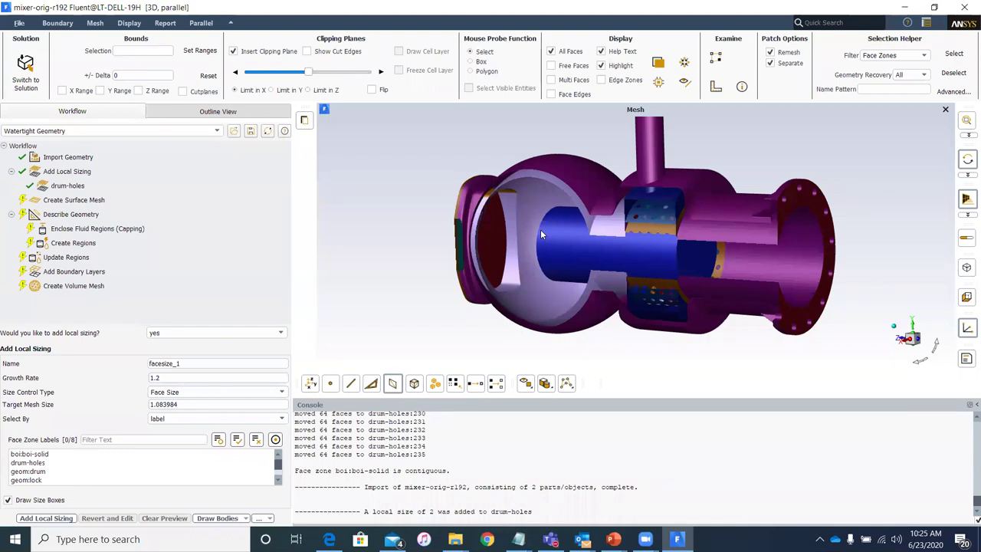
{"action": "left_click_drag", "start_coordinate": [540, 228], "coordinate": [596, 232]}
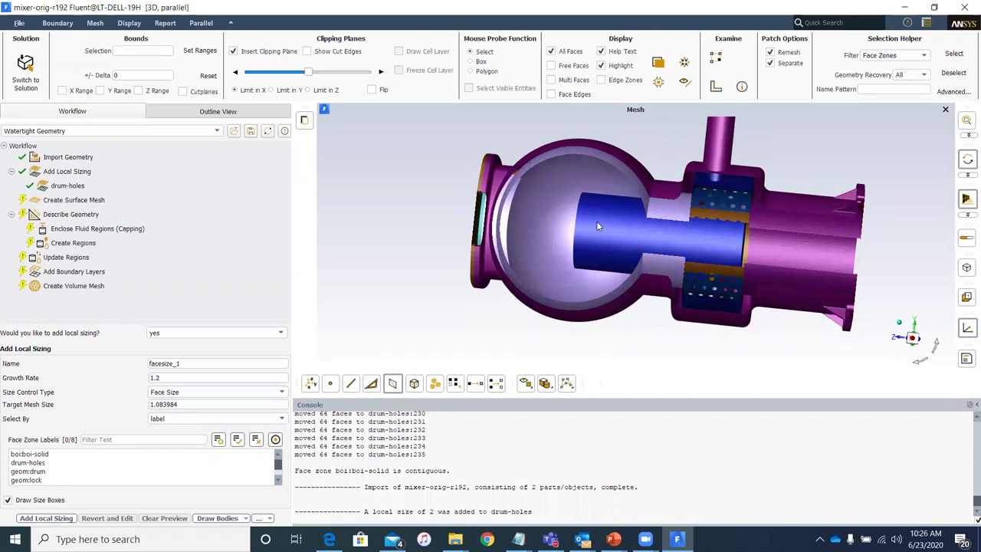
{"action": "left_click_drag", "start_coordinate": [620, 228], "coordinate": [621, 205]}
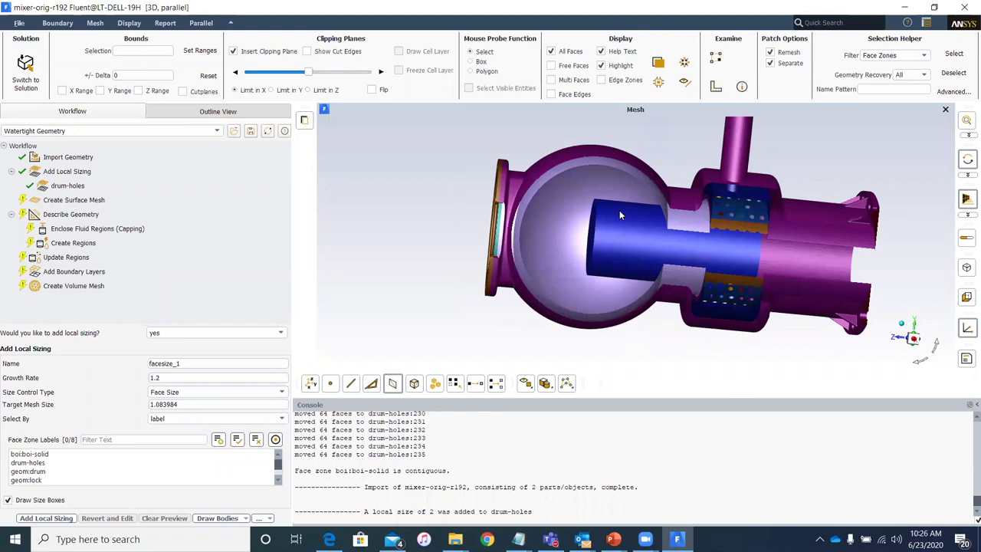
{"action": "left_click_drag", "start_coordinate": [620, 210], "coordinate": [732, 275]}
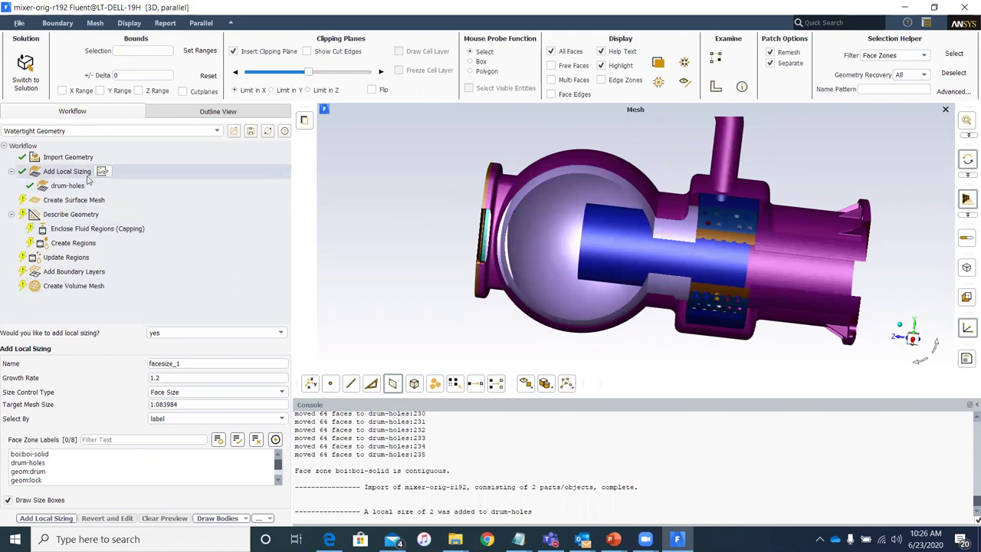
{"action": "left_click_drag", "start_coordinate": [580, 247], "coordinate": [656, 261]}
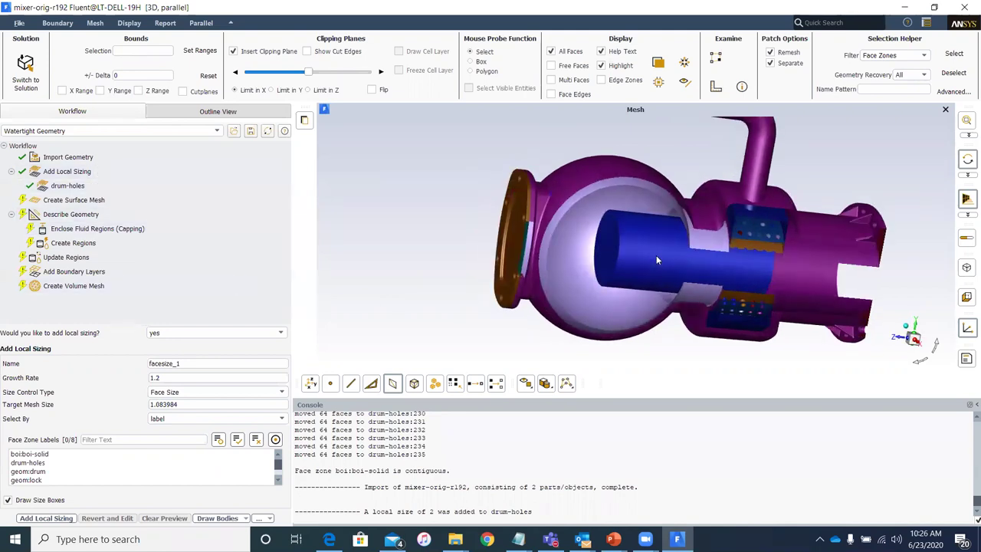
Step: Name the new local sizing control boi and make it a Body Of Influence size control
{"action": "double_click", "coordinate": [164, 363]}
{"action": "type", "text": "boi"}
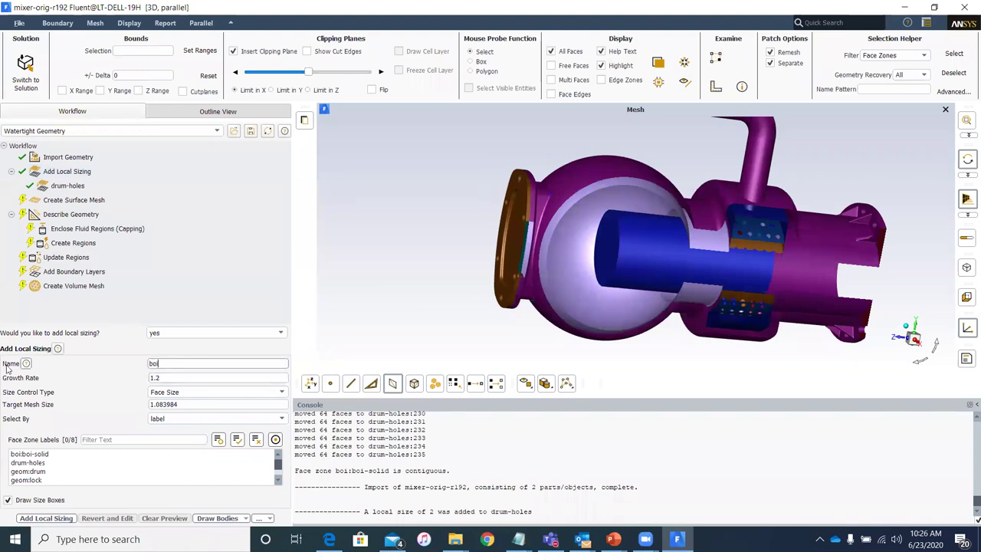
{"action": "left_click", "coordinate": [181, 393]}
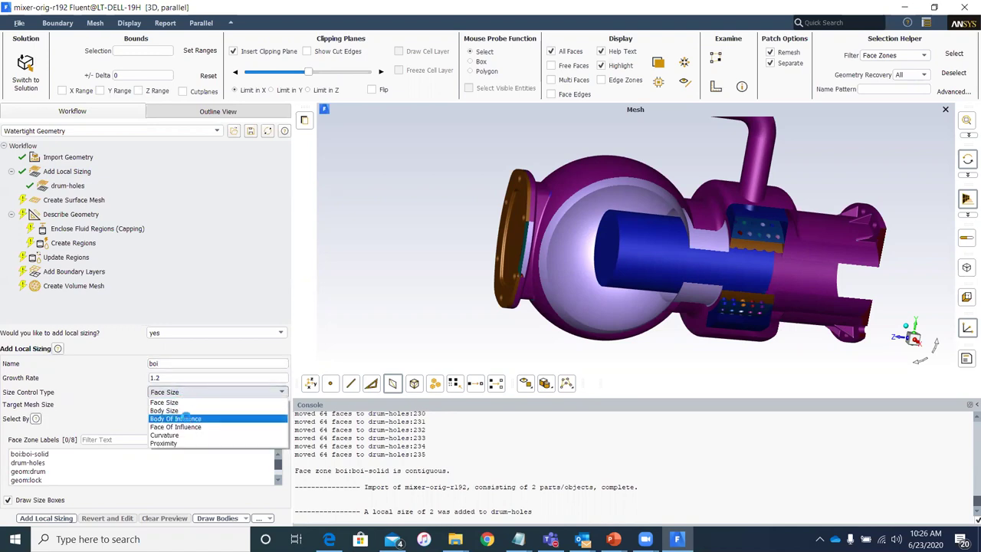
{"action": "left_click", "coordinate": [188, 418]}
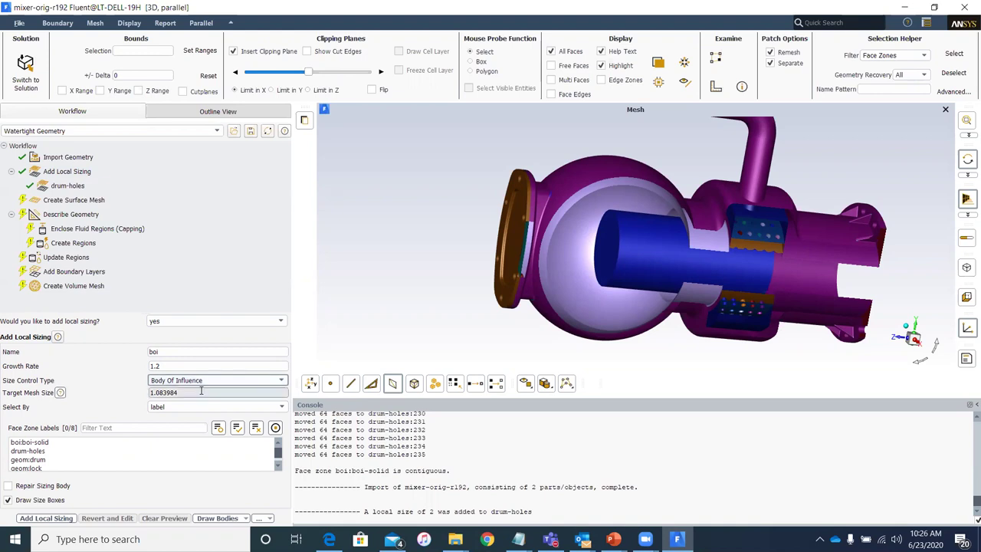
Step: Set the boi control's target mesh size to 15 and assign it to the boi:boi-solid face zone label
{"action": "double_click", "coordinate": [201, 391]}
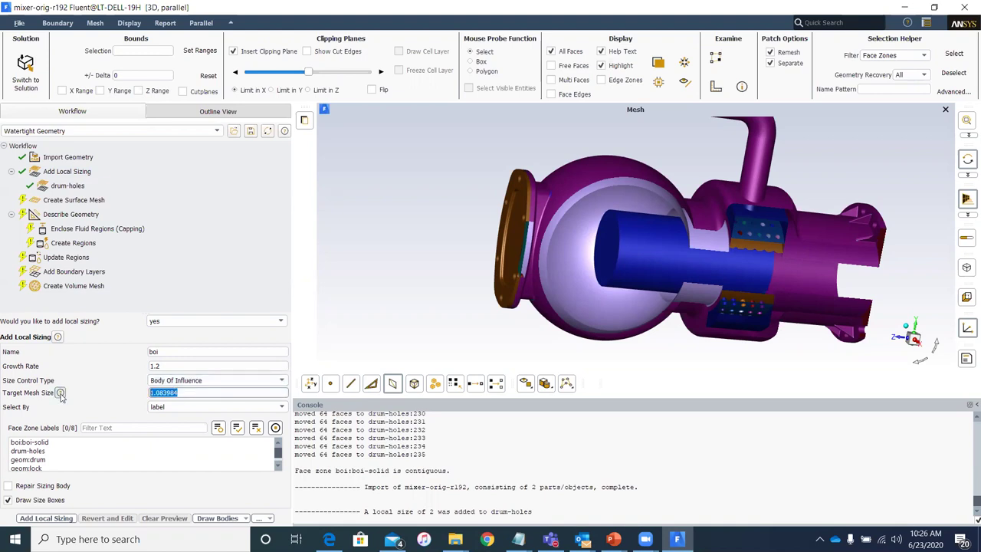
{"action": "type", "text": "15"}
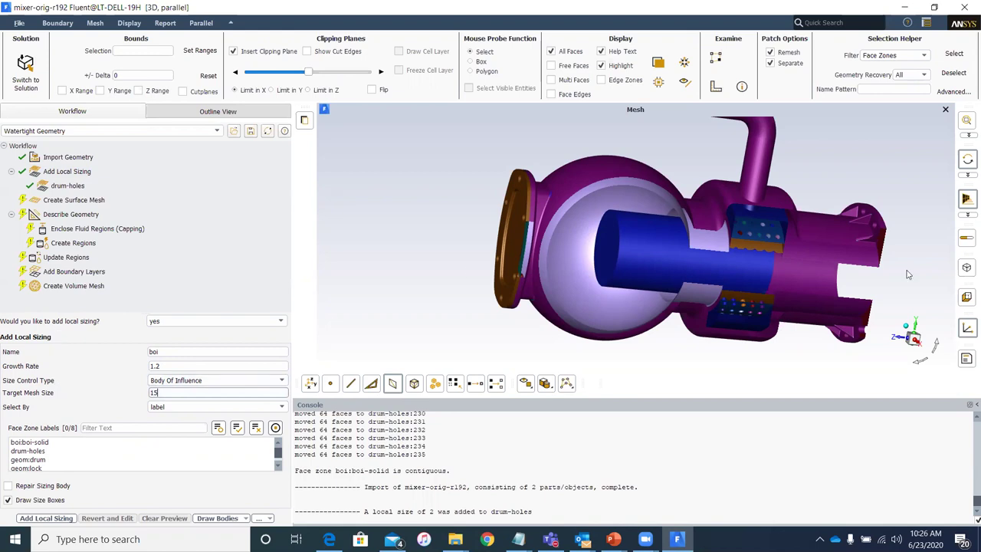
{"action": "left_click_drag", "start_coordinate": [895, 265], "coordinate": [819, 266]}
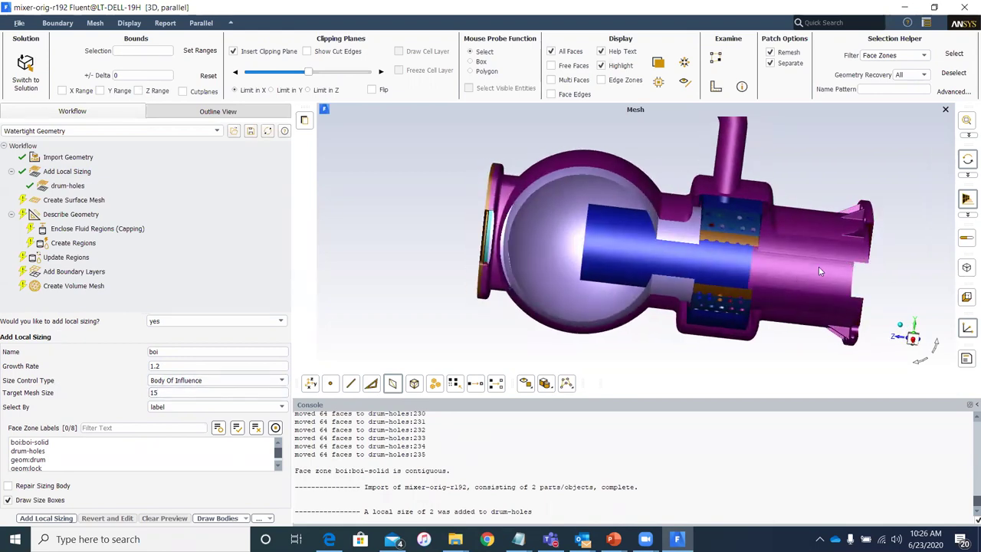
{"action": "left_click", "coordinate": [74, 446]}
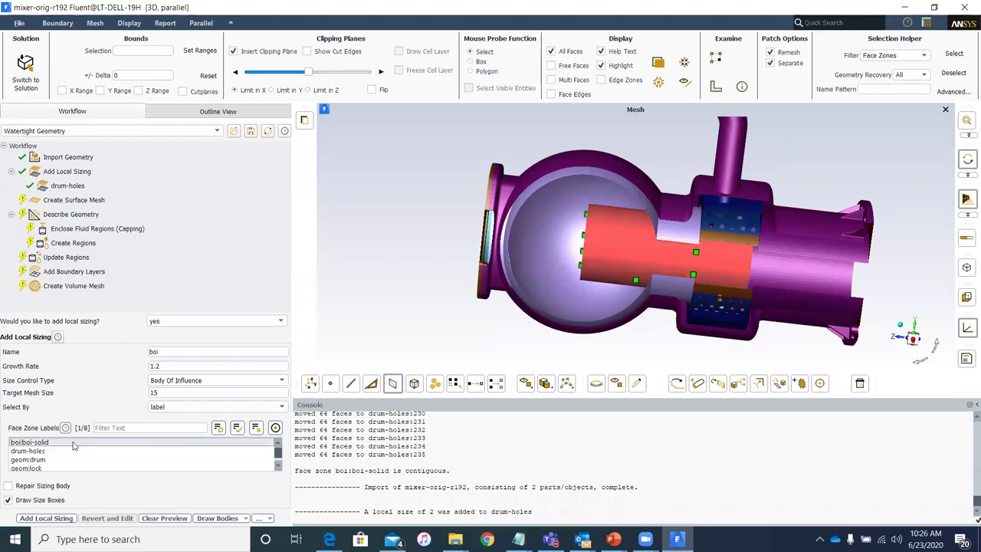
Step: Check the size preview boxes on the body of influence and set its target mesh size to 20
{"action": "scroll", "coordinate": [694, 256], "scroll_direction": "up", "scroll_amount": 2}
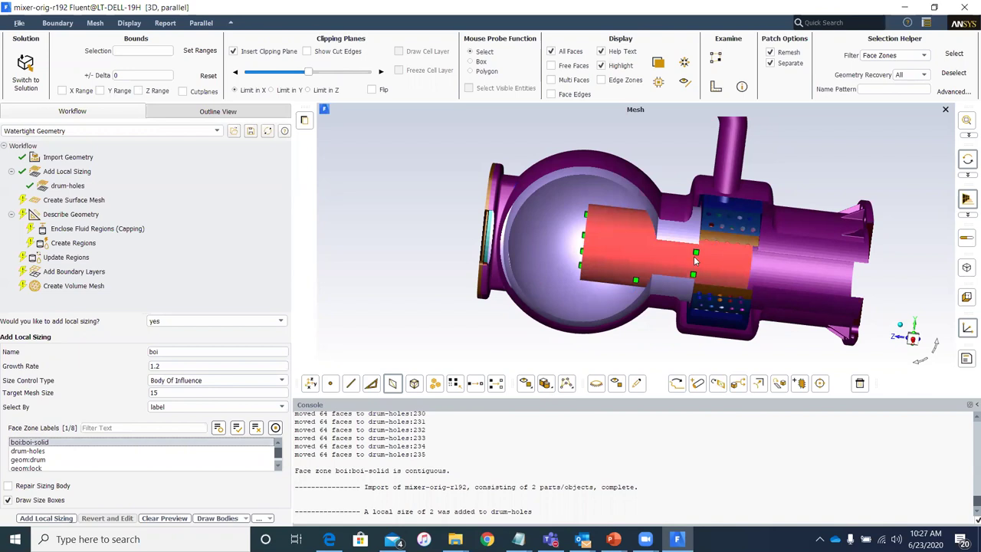
{"action": "scroll", "coordinate": [694, 255], "scroll_direction": "down", "scroll_amount": 3}
{"action": "scroll", "coordinate": [695, 255], "scroll_direction": "up", "scroll_amount": 3}
{"action": "scroll", "coordinate": [694, 256], "scroll_direction": "down", "scroll_amount": 2}
{"action": "scroll", "coordinate": [695, 255], "scroll_direction": "up", "scroll_amount": 2}
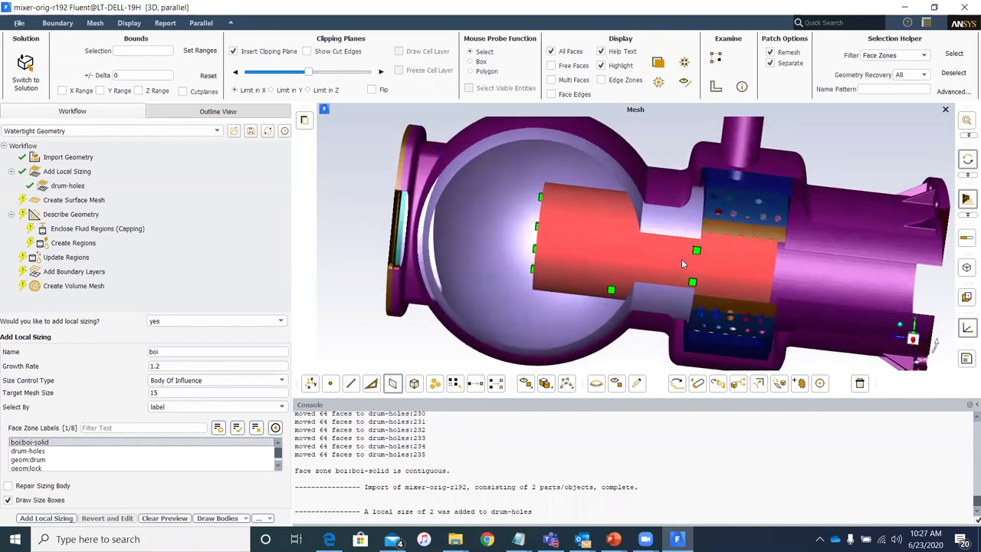
{"action": "left_click_drag", "start_coordinate": [615, 272], "coordinate": [590, 276]}
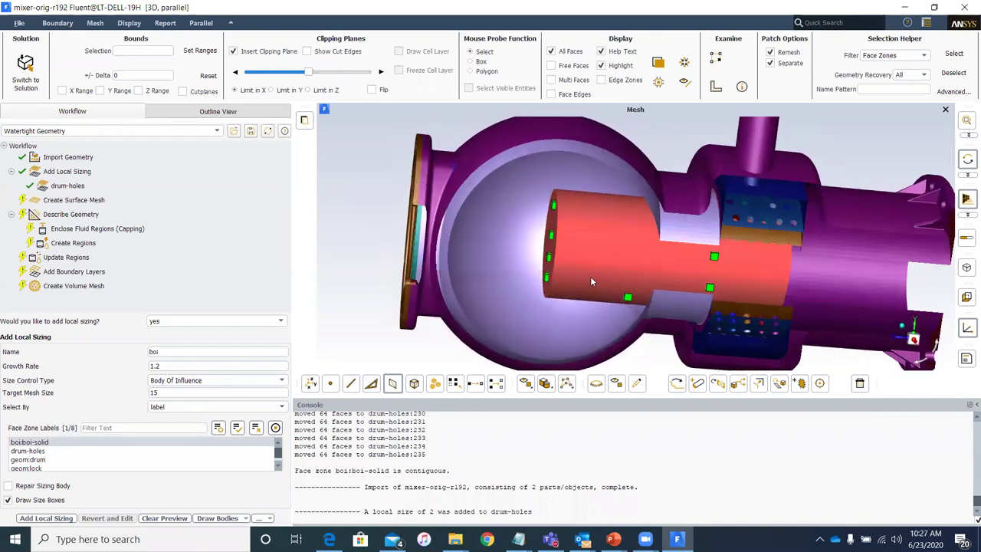
{"action": "double_click", "coordinate": [157, 392]}
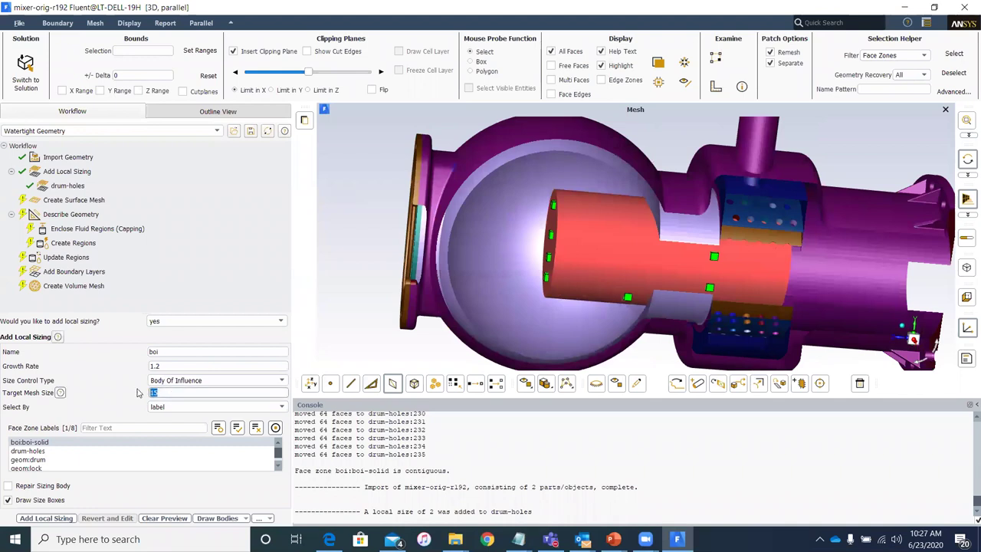
{"action": "type", "text": "20"}
{"action": "scroll", "coordinate": [406, 215], "scroll_direction": "down", "scroll_amount": 3}
{"action": "scroll", "coordinate": [538, 256], "scroll_direction": "up", "scroll_amount": 2}
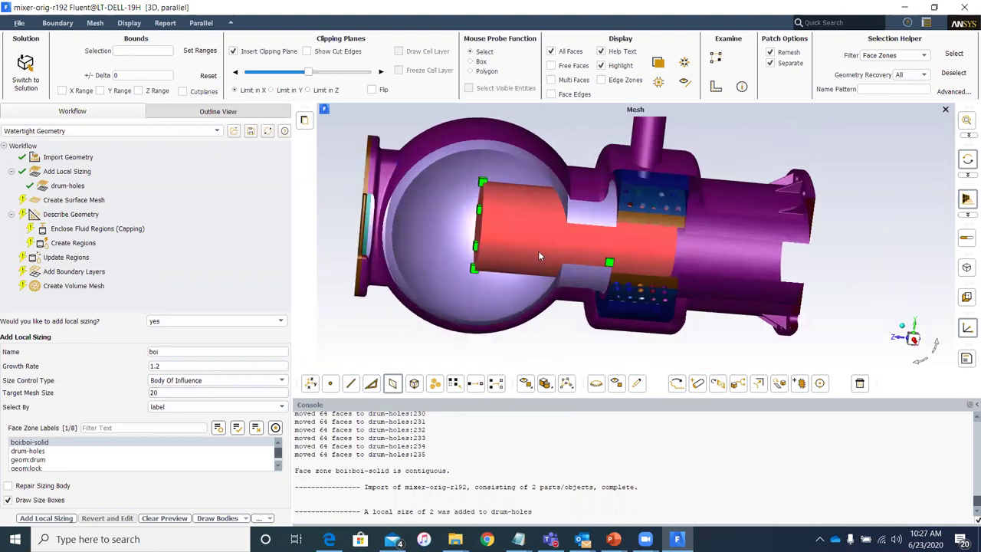
{"action": "scroll", "coordinate": [539, 251], "scroll_direction": "up", "scroll_amount": 2}
{"action": "left_click_drag", "start_coordinate": [531, 247], "coordinate": [588, 249]}
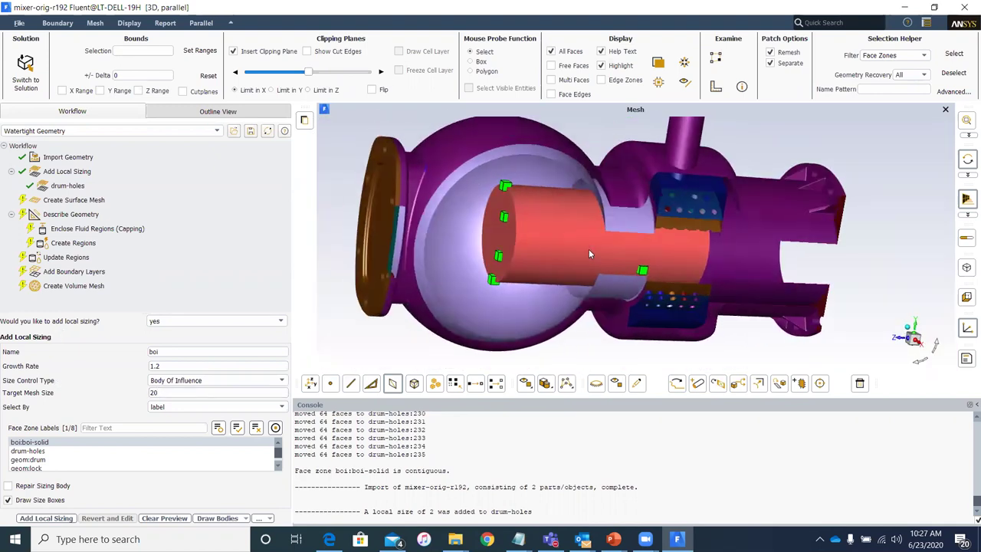
Step: Add the boi body of influence control to the workflow and dismiss the mail notification
{"action": "left_click", "coordinate": [58, 522]}
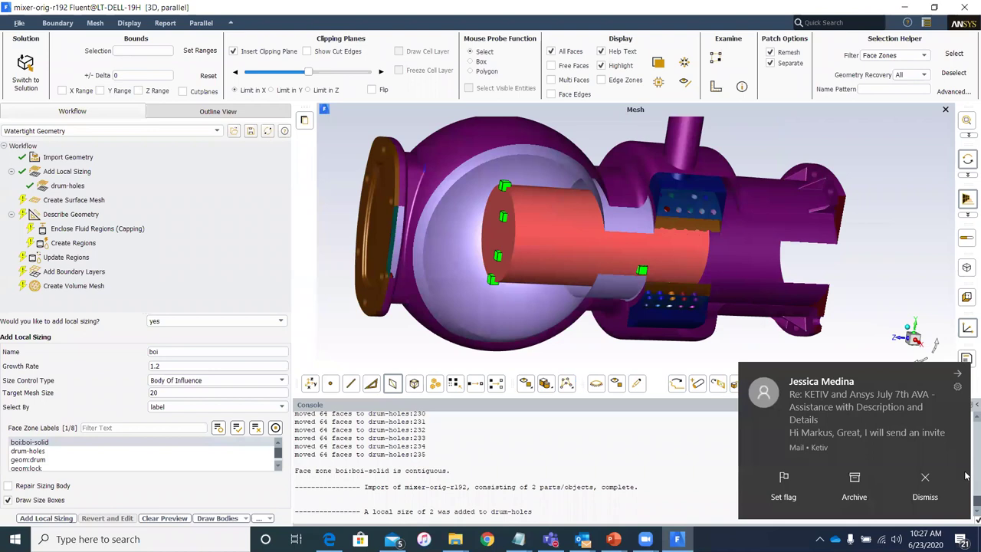
{"action": "left_click", "coordinate": [923, 486]}
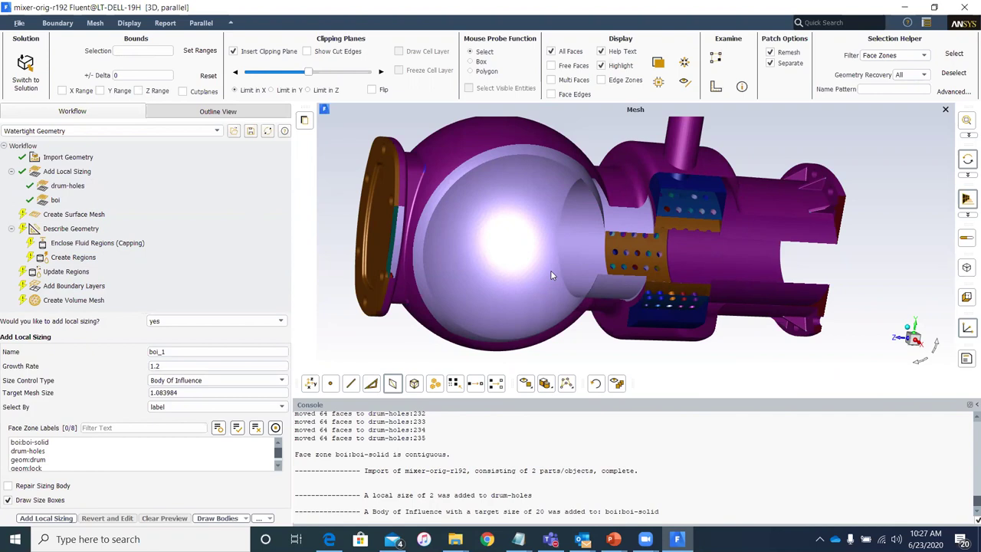
{"action": "left_click_drag", "start_coordinate": [736, 243], "coordinate": [616, 232]}
{"action": "left_click", "coordinate": [922, 478]}
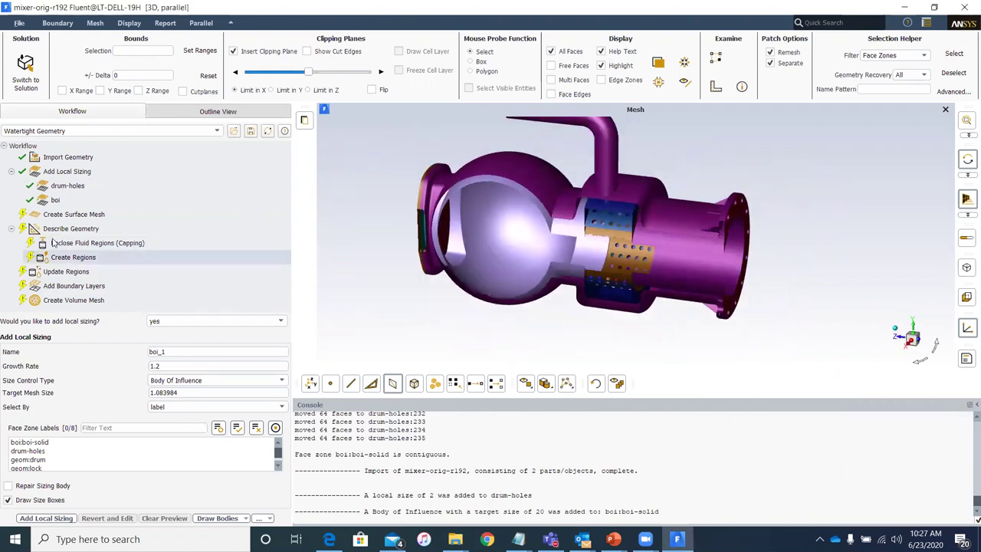
Step: Open the surface mesh settings, inspect the size preview boxes on the sphere, and set the minimum size to 5
{"action": "left_click", "coordinate": [83, 216]}
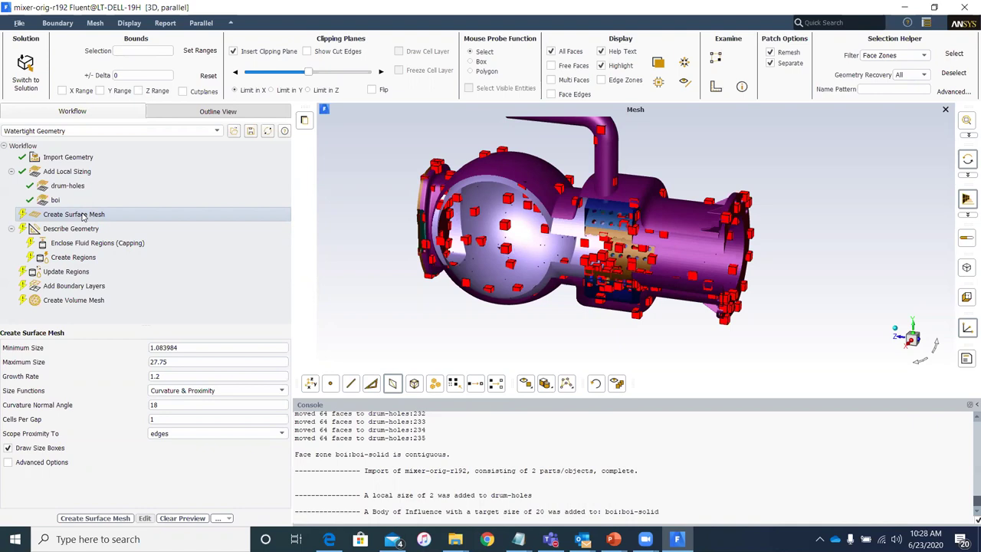
{"action": "left_click", "coordinate": [153, 219]}
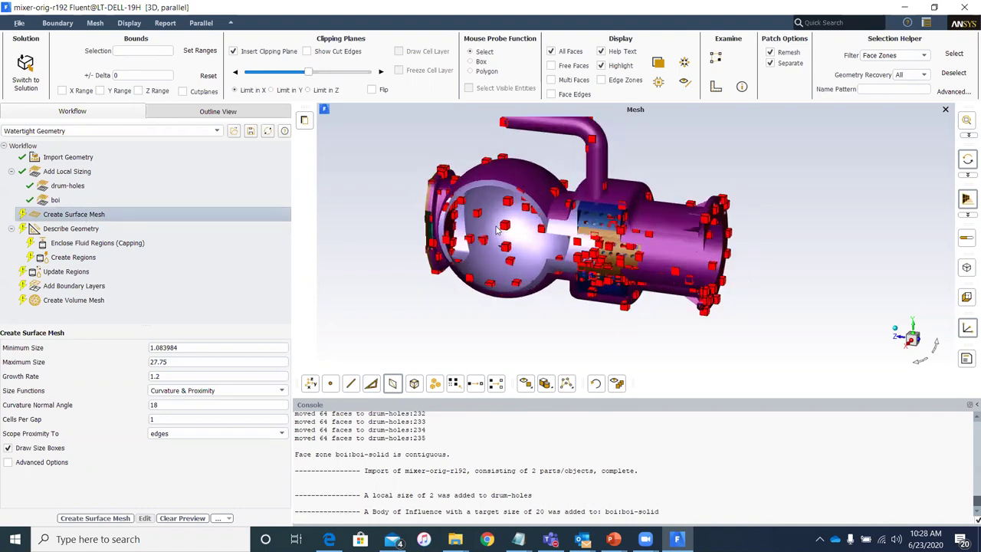
{"action": "scroll", "coordinate": [497, 227], "scroll_direction": "up", "scroll_amount": 8}
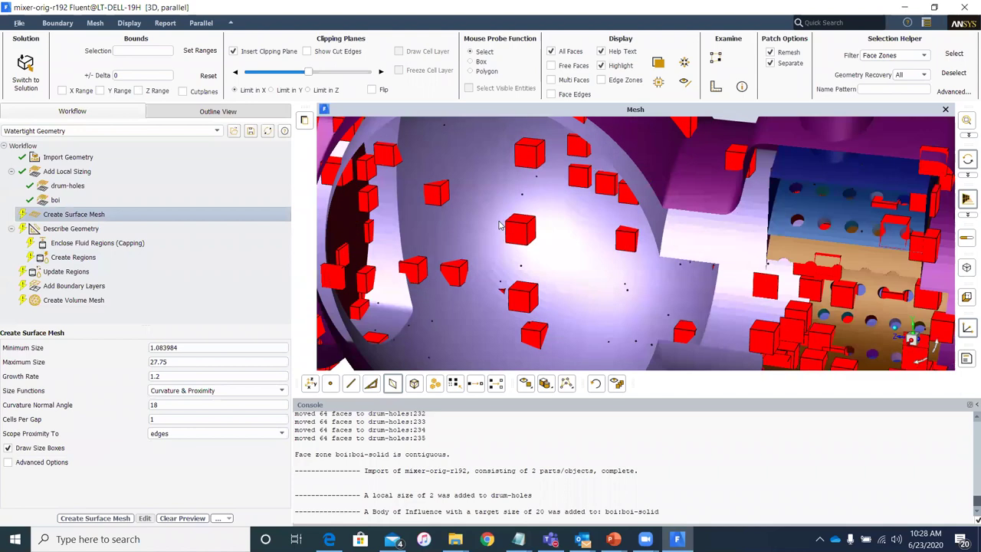
{"action": "scroll", "coordinate": [499, 225], "scroll_direction": "up", "scroll_amount": 2}
{"action": "scroll", "coordinate": [544, 206], "scroll_direction": "up", "scroll_amount": 6}
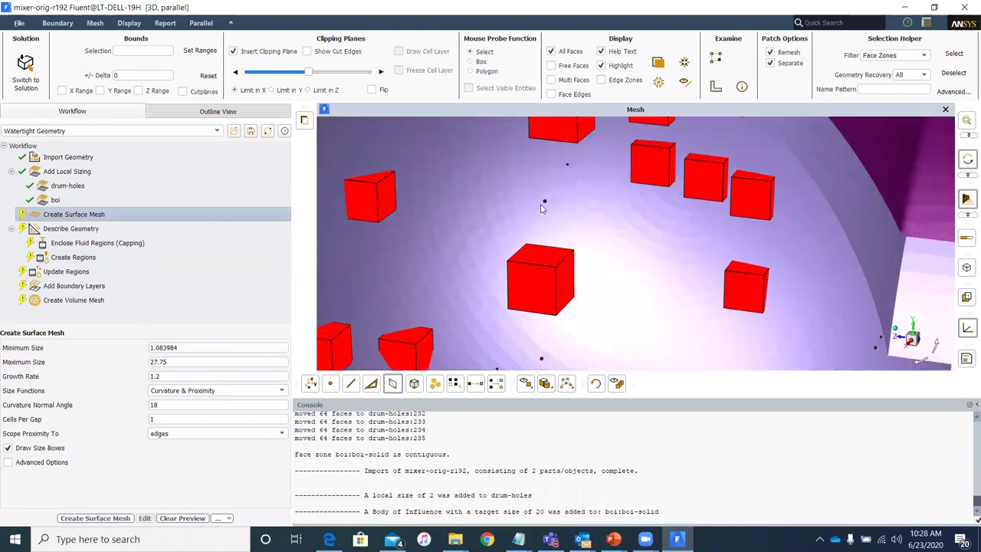
{"action": "left_click_drag", "start_coordinate": [560, 181], "coordinate": [568, 160]}
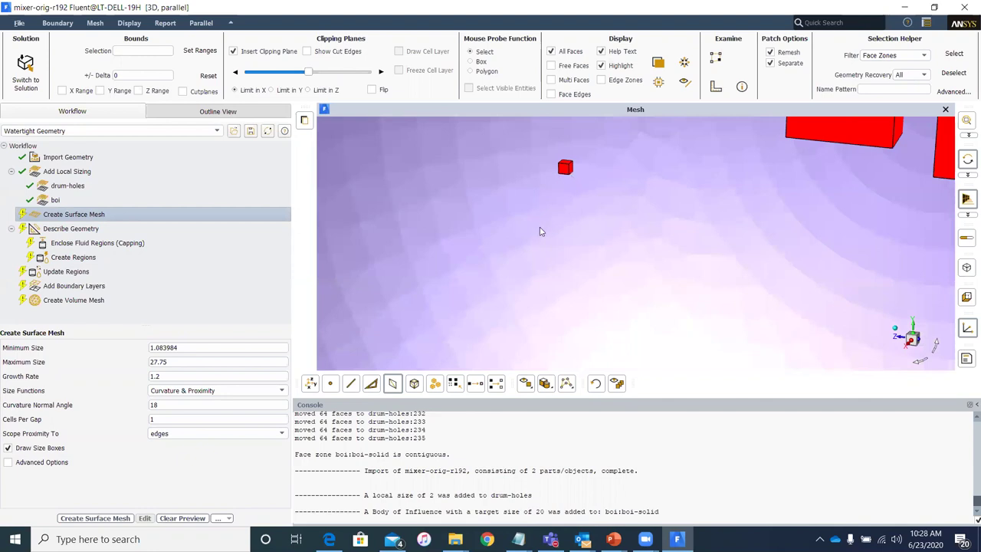
{"action": "scroll", "coordinate": [540, 230], "scroll_direction": "down", "scroll_amount": 8}
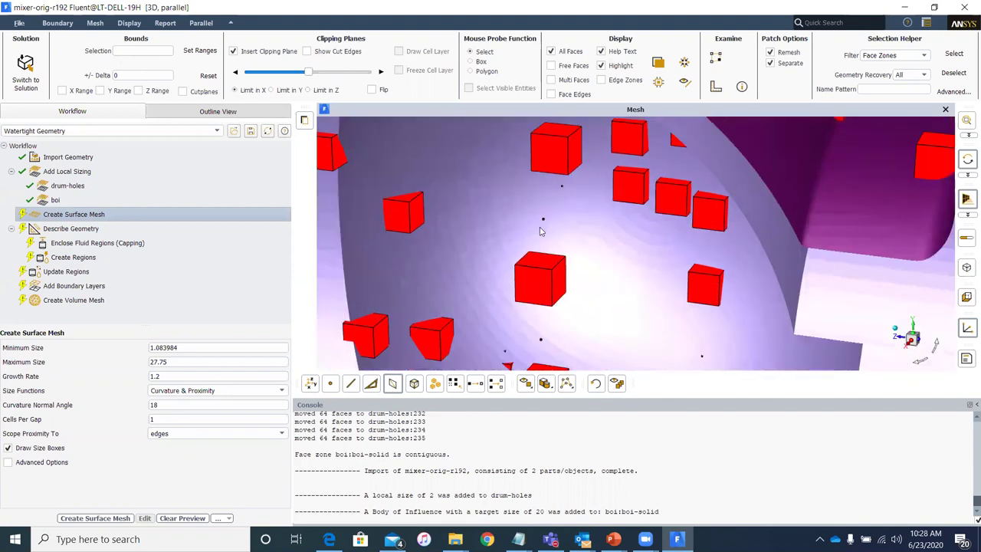
{"action": "double_click", "coordinate": [230, 346]}
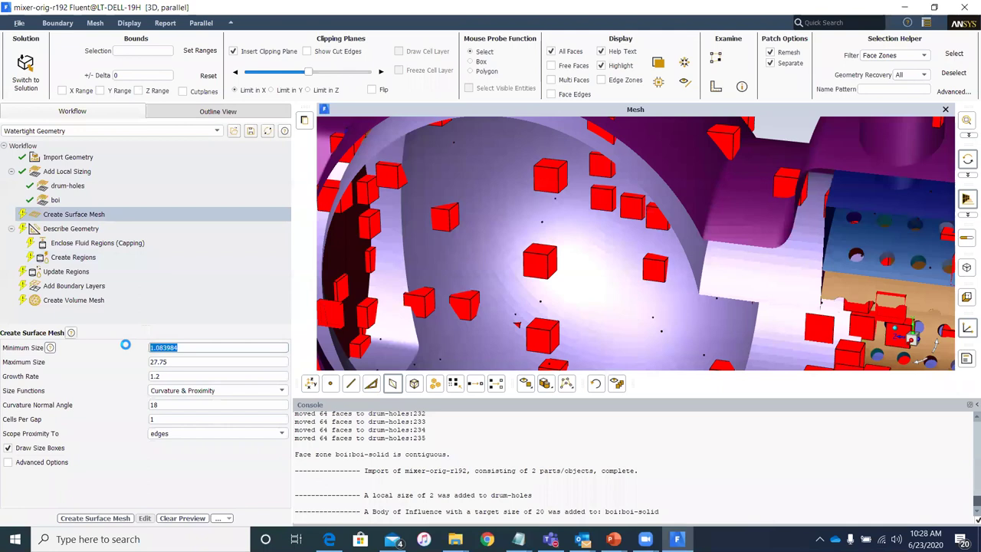
{"action": "type", "text": "5"}
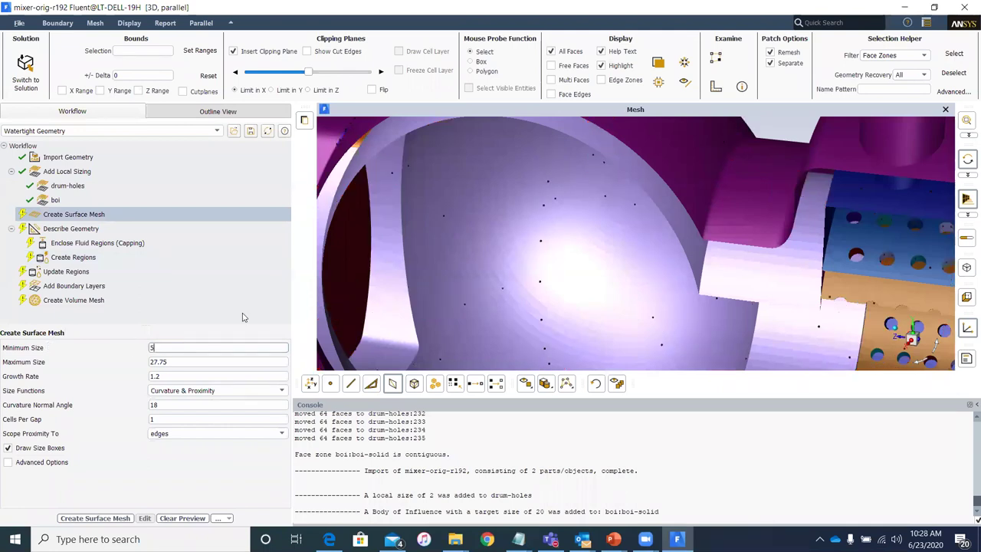
{"action": "scroll", "coordinate": [635, 250], "scroll_direction": "down", "scroll_amount": 3}
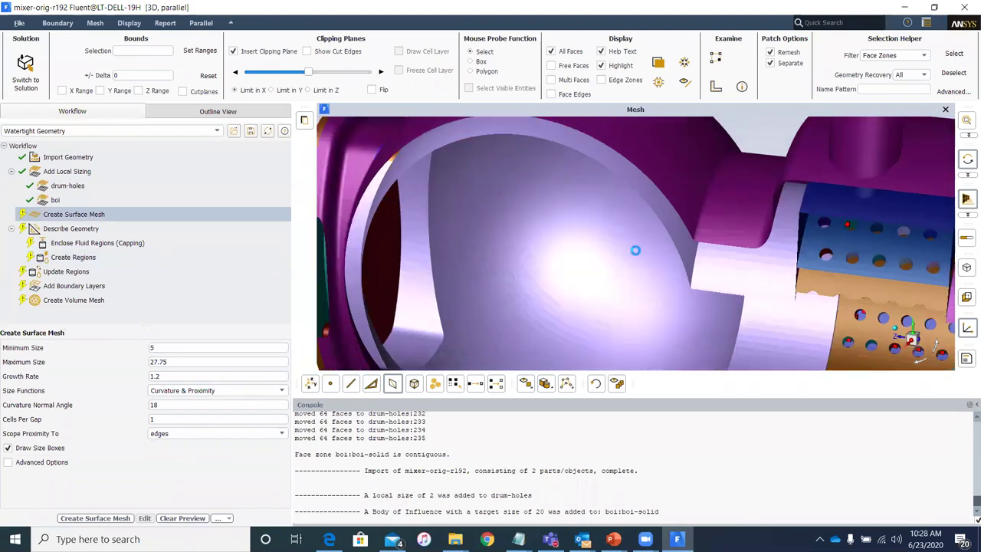
Step: Set the surface mesh's maximum size to 40 and check the size preview boxes across the mixer
{"action": "double_click", "coordinate": [175, 367]}
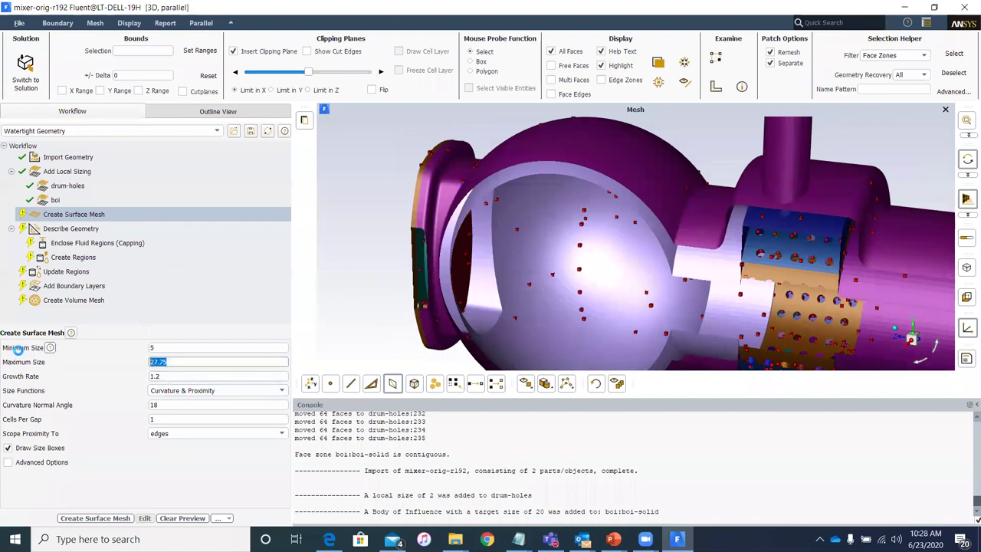
{"action": "type", "text": "0"}
{"action": "key", "text": "BackSpace"}
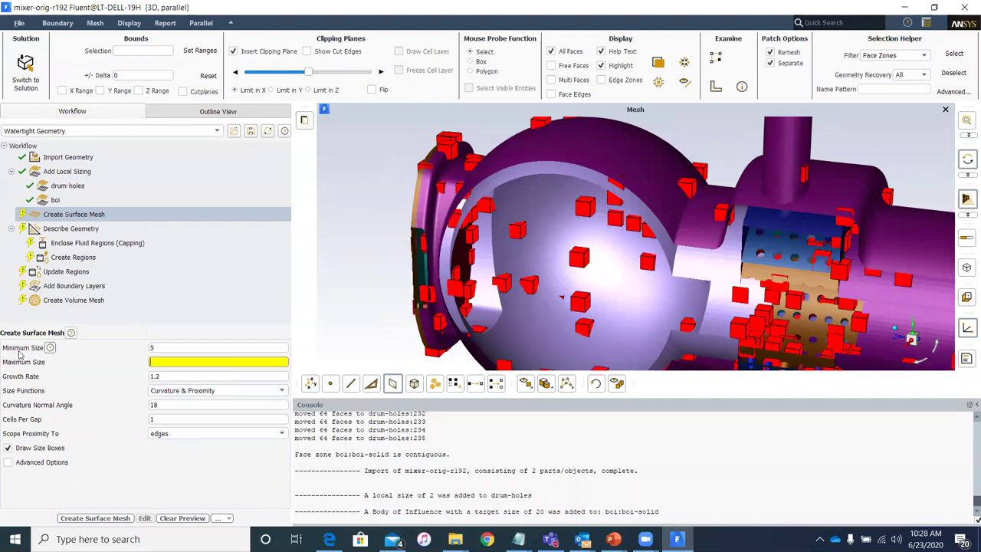
{"action": "type", "text": "40"}
{"action": "left_click", "coordinate": [184, 485]}
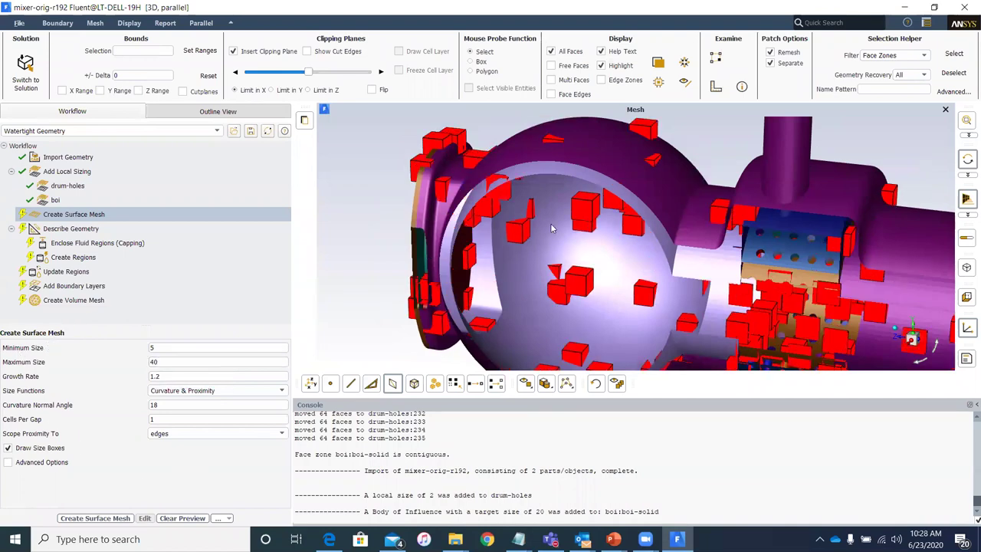
{"action": "scroll", "coordinate": [551, 230], "scroll_direction": "down", "scroll_amount": 3}
{"action": "left_click_drag", "start_coordinate": [734, 204], "coordinate": [352, 266]}
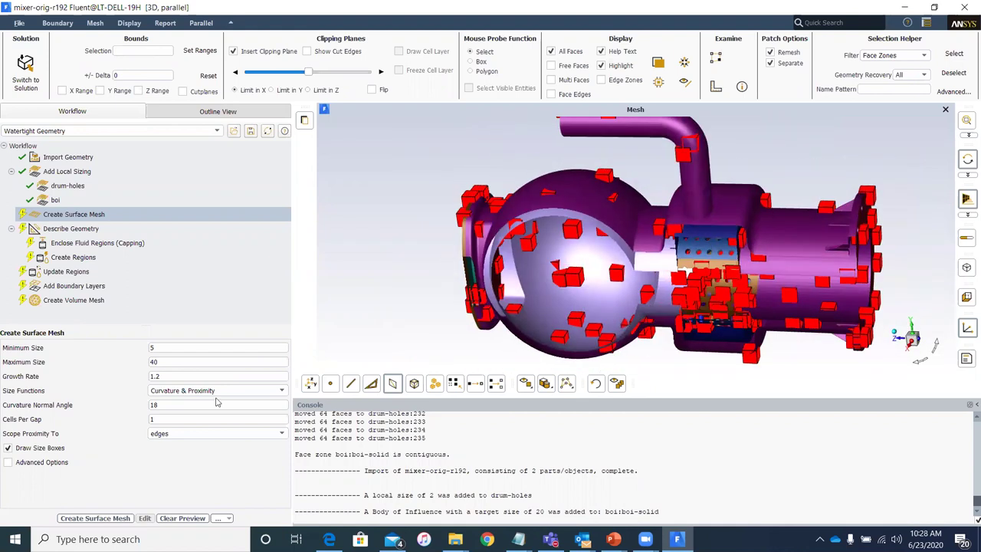
Step: Set the cells per gap to 2 and create the surface mesh
{"action": "left_click", "coordinate": [161, 420]}
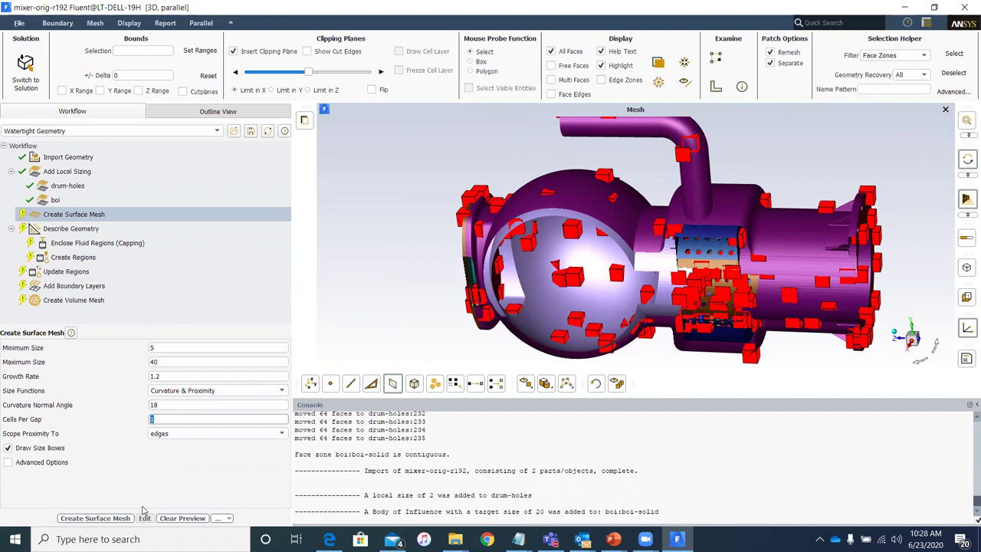
{"action": "type", "text": "2"}
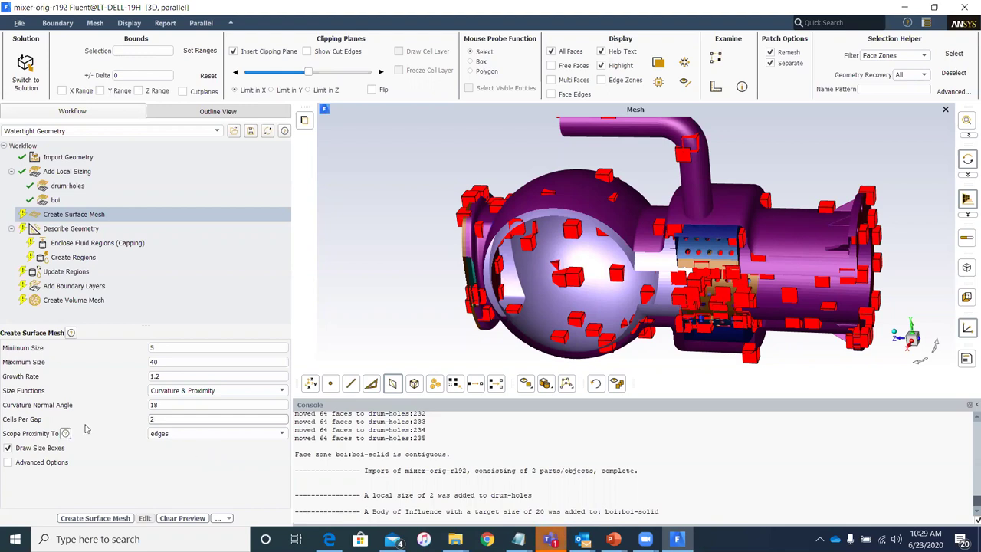
{"action": "double_click", "coordinate": [170, 418]}
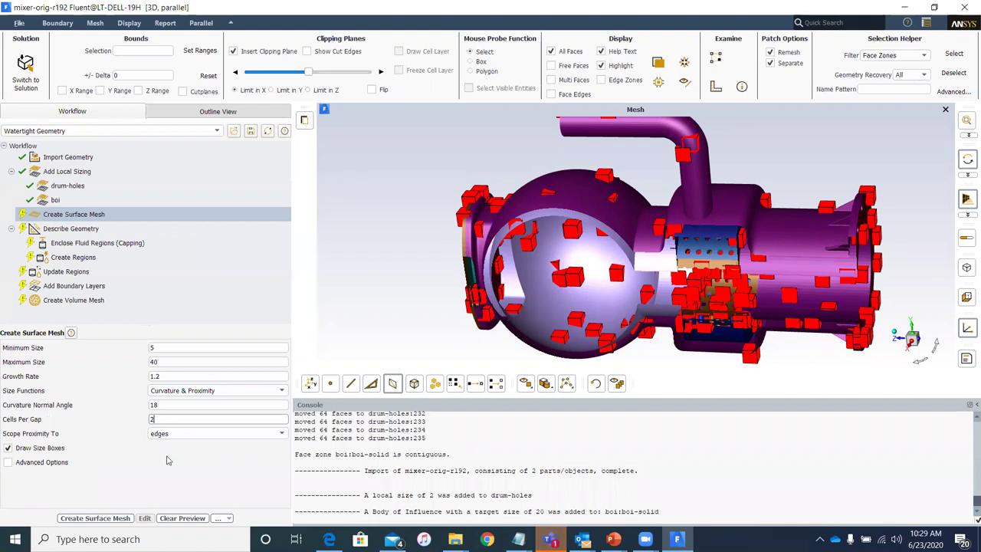
{"action": "left_click", "coordinate": [120, 518]}
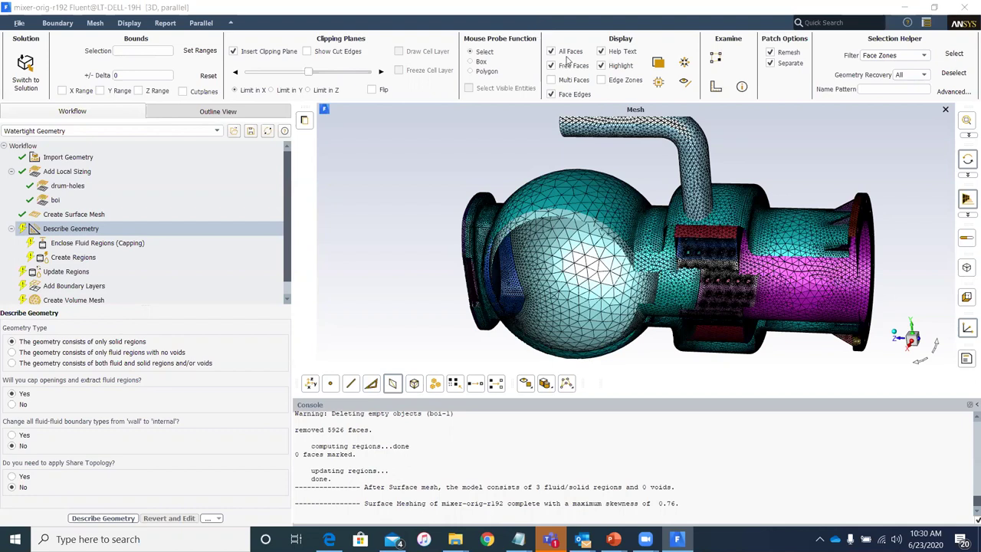
Step: Examine the clipped surface mesh around the perforated drum and the sphere, and enlarge the graphics area by shrinking the console
{"action": "left_click_drag", "start_coordinate": [506, 245], "coordinate": [306, 253]}
{"action": "left_click_drag", "start_coordinate": [686, 254], "coordinate": [769, 224]}
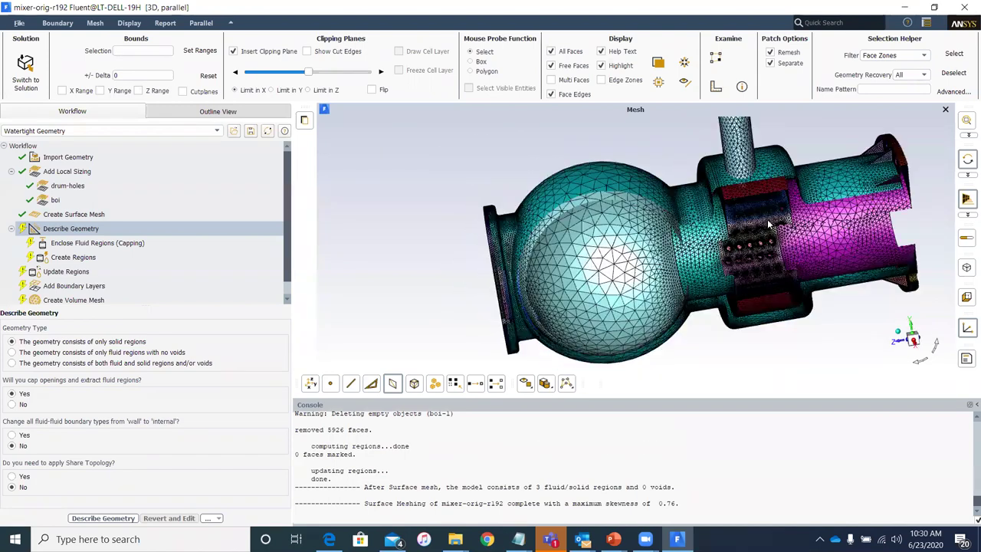
{"action": "scroll", "coordinate": [769, 224], "scroll_direction": "down", "scroll_amount": 4}
{"action": "scroll", "coordinate": [769, 223], "scroll_direction": "up", "scroll_amount": 4}
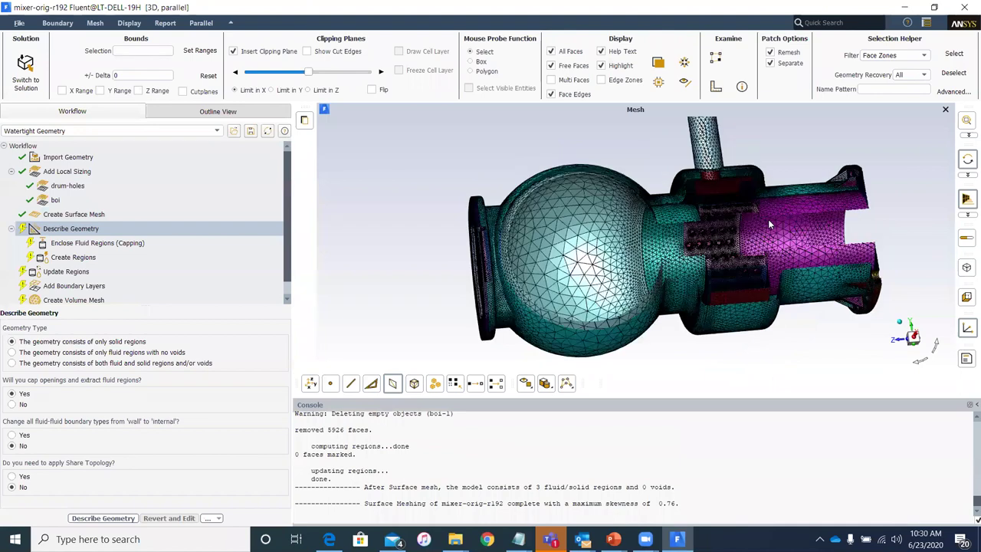
{"action": "scroll", "coordinate": [765, 257], "scroll_direction": "up", "scroll_amount": 2}
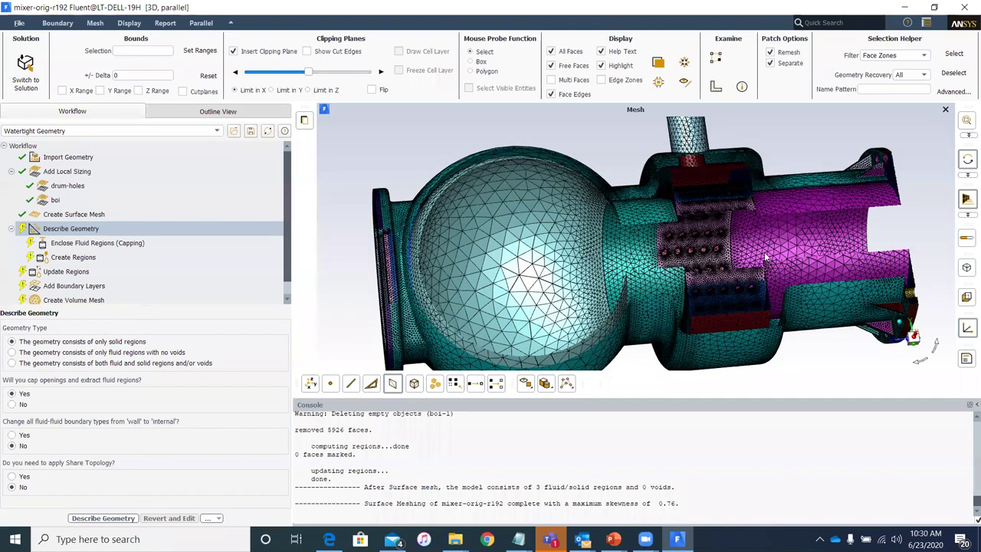
{"action": "scroll", "coordinate": [765, 257], "scroll_direction": "up", "scroll_amount": 2}
{"action": "scroll", "coordinate": [765, 257], "scroll_direction": "up", "scroll_amount": 1}
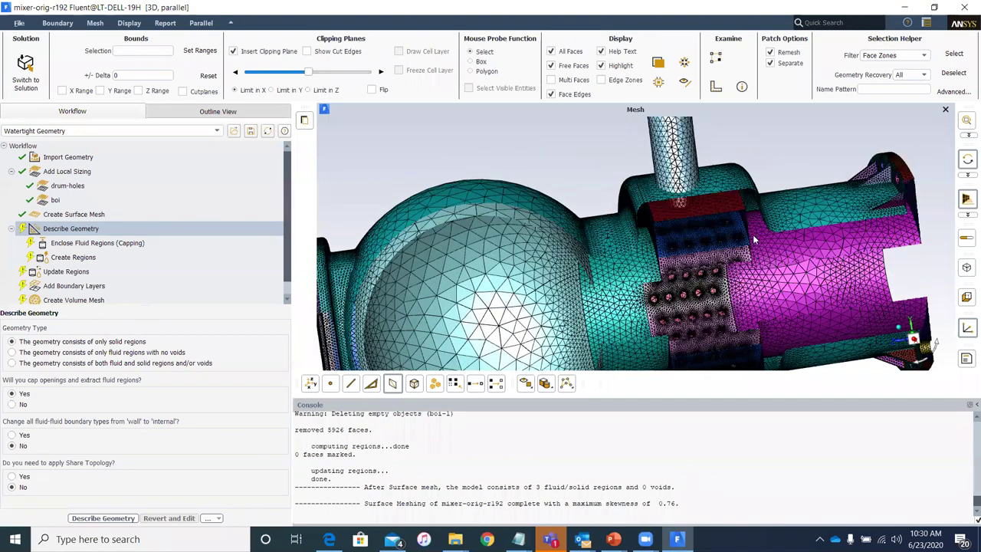
{"action": "scroll", "coordinate": [756, 240], "scroll_direction": "down", "scroll_amount": 5}
{"action": "scroll", "coordinate": [697, 235], "scroll_direction": "up", "scroll_amount": 3}
{"action": "left_click_drag", "start_coordinate": [672, 348], "coordinate": [662, 429]}
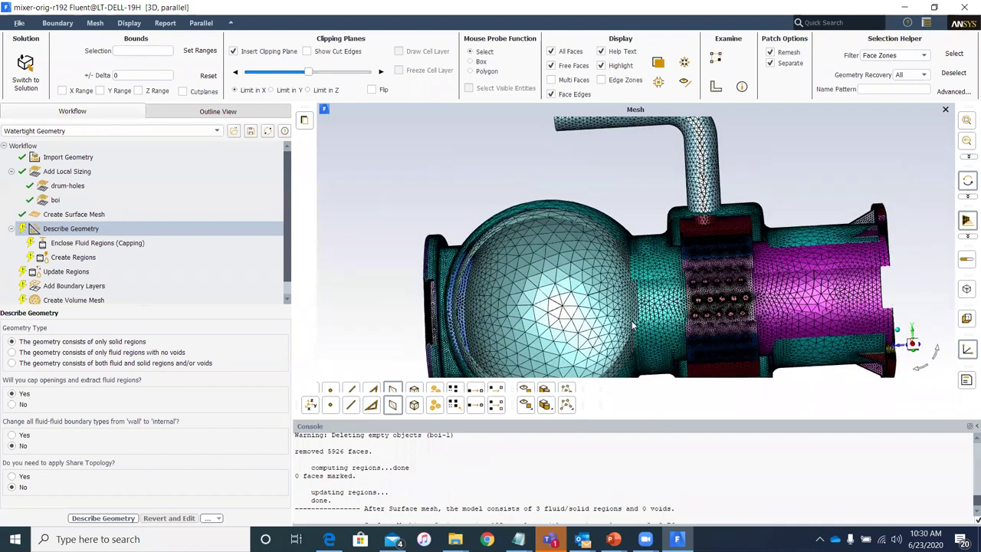
{"action": "left_click_drag", "start_coordinate": [633, 325], "coordinate": [625, 345]}
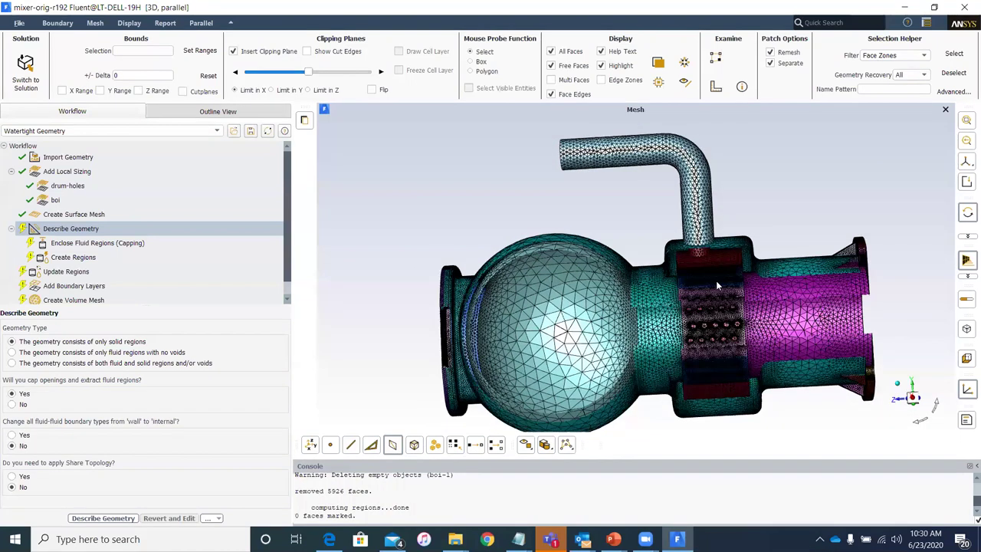
Step: Examine the surface mesh from the flange end and on the outer housing, comparing element sizes along the neck and sphere
{"action": "left_click_drag", "start_coordinate": [716, 280], "coordinate": [679, 247]}
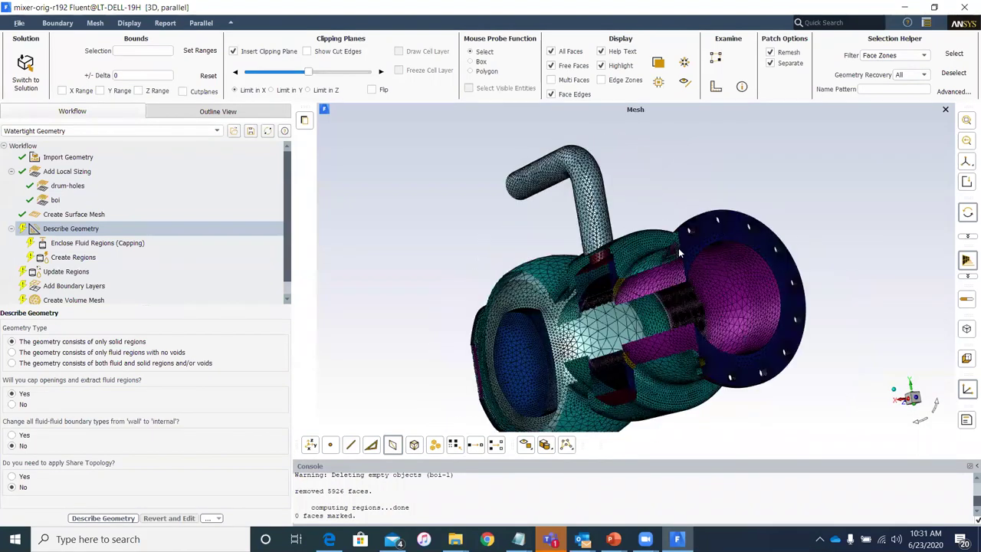
{"action": "scroll", "coordinate": [678, 248], "scroll_direction": "down", "scroll_amount": 2}
{"action": "scroll", "coordinate": [679, 248], "scroll_direction": "up", "scroll_amount": 3}
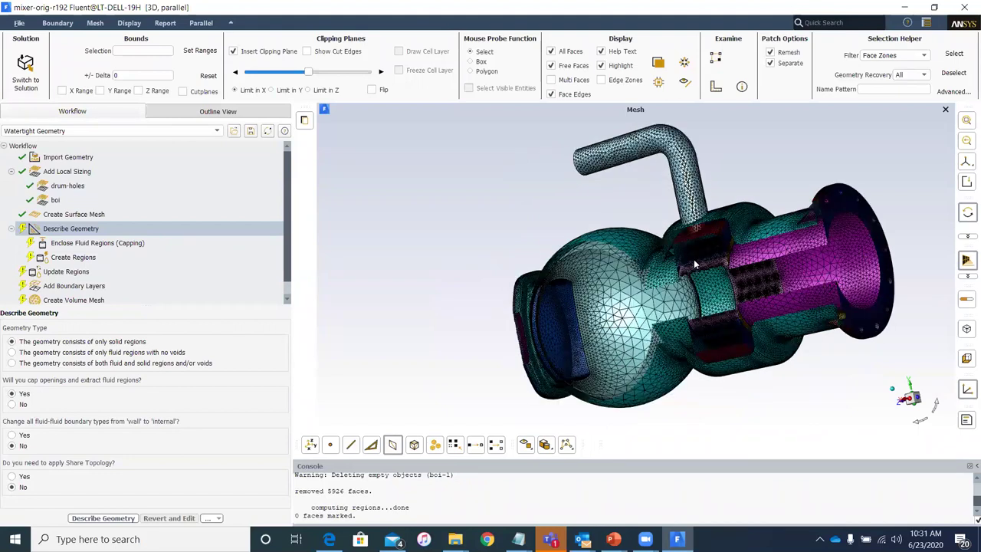
{"action": "left_click_drag", "start_coordinate": [806, 276], "coordinate": [649, 291]}
{"action": "scroll", "coordinate": [502, 244], "scroll_direction": "up", "scroll_amount": 2}
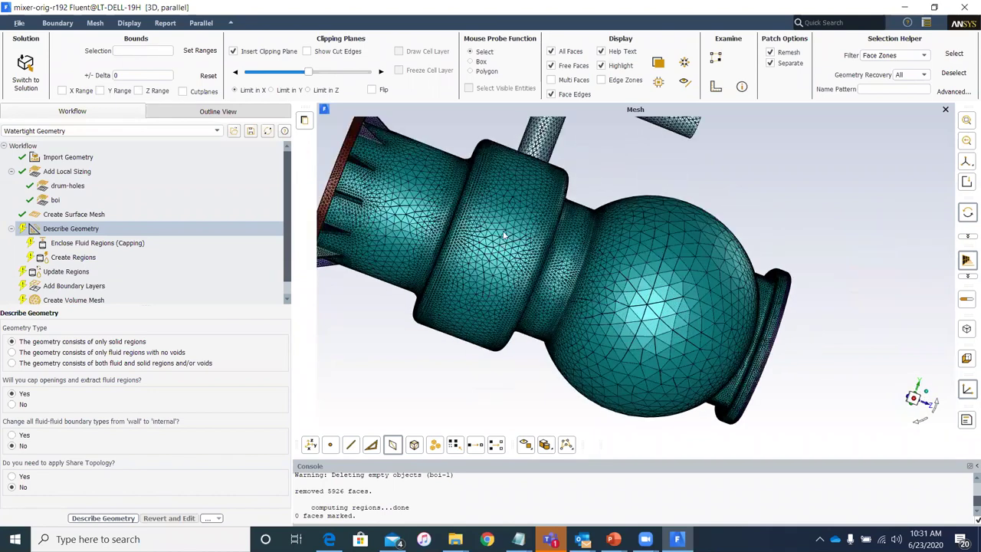
{"action": "scroll", "coordinate": [684, 238], "scroll_direction": "up", "scroll_amount": 1}
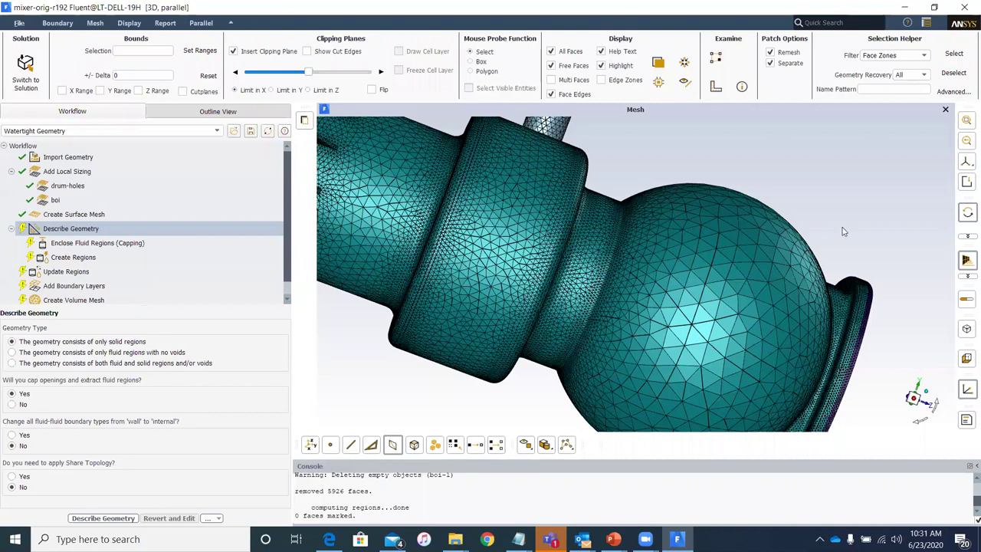
{"action": "left_click_drag", "start_coordinate": [525, 183], "coordinate": [565, 275]}
{"action": "left_click_drag", "start_coordinate": [539, 243], "coordinate": [758, 301]}
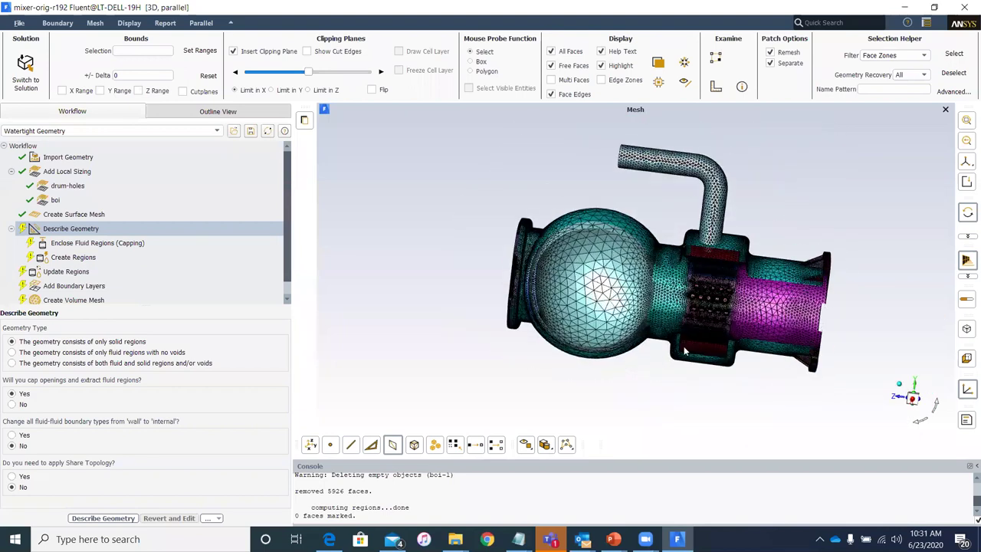
Step: Measure the distance between two mesh nodes on the inner wall of a drum hole
{"action": "scroll", "coordinate": [697, 313], "scroll_direction": "up", "scroll_amount": 2}
{"action": "scroll", "coordinate": [698, 313], "scroll_direction": "up", "scroll_amount": 2}
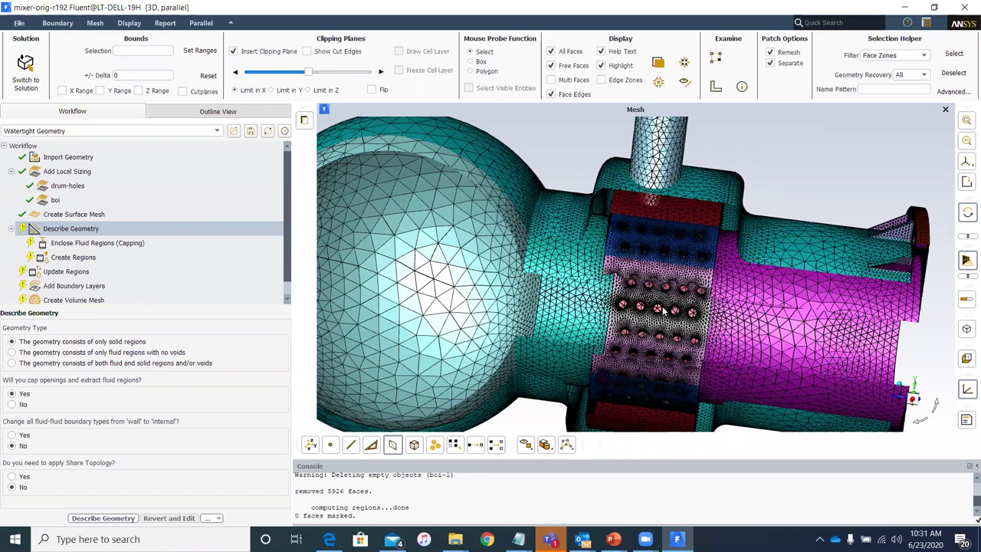
{"action": "scroll", "coordinate": [727, 283], "scroll_direction": "up", "scroll_amount": 5}
{"action": "left_click_drag", "start_coordinate": [763, 297], "coordinate": [709, 290]}
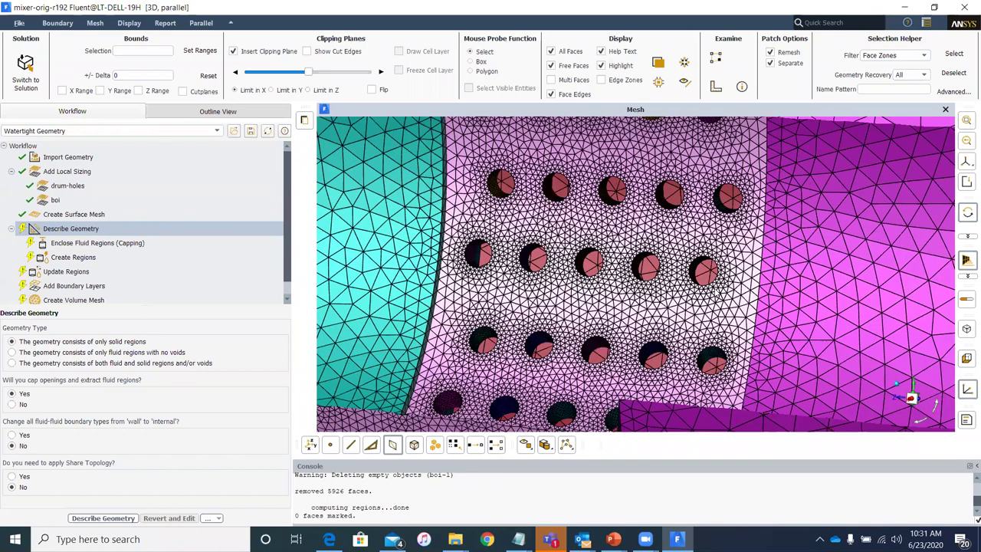
{"action": "scroll", "coordinate": [789, 297], "scroll_direction": "up", "scroll_amount": 5}
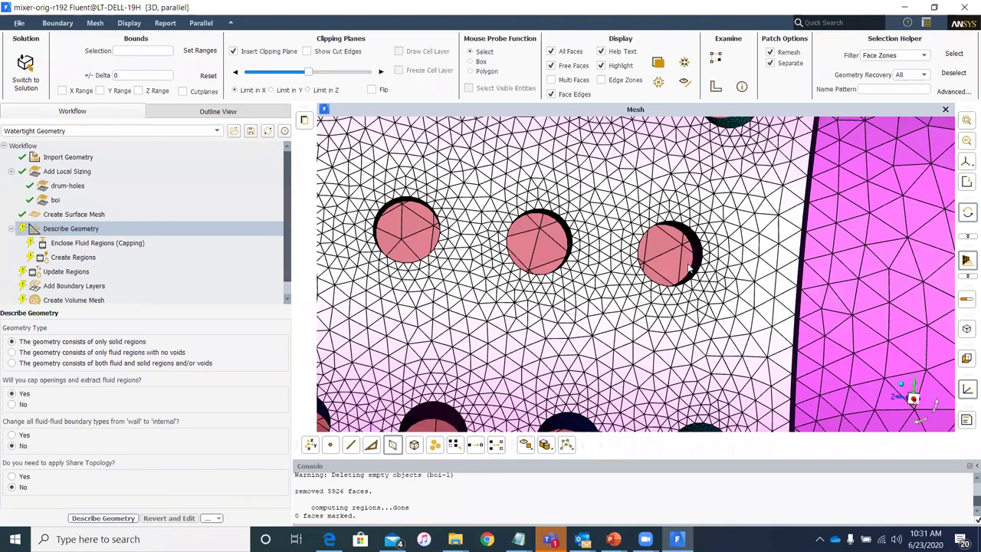
{"action": "scroll", "coordinate": [716, 273], "scroll_direction": "up", "scroll_amount": 5}
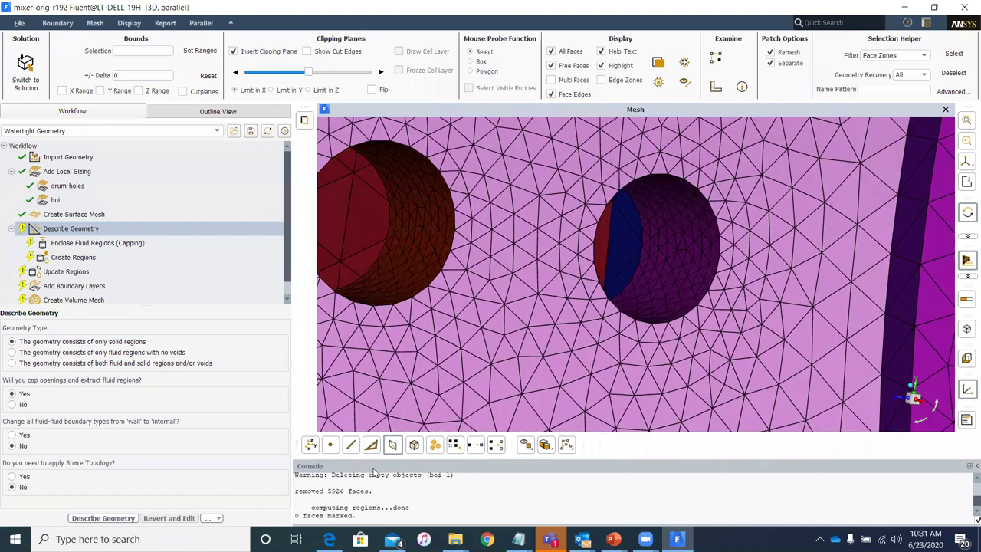
{"action": "left_click", "coordinate": [331, 445]}
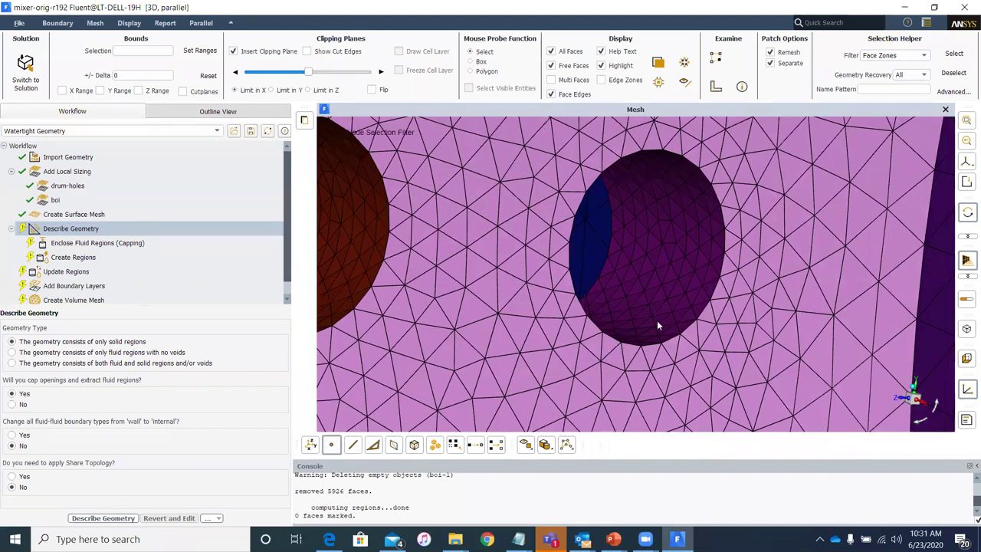
{"action": "right_click", "coordinate": [693, 269]}
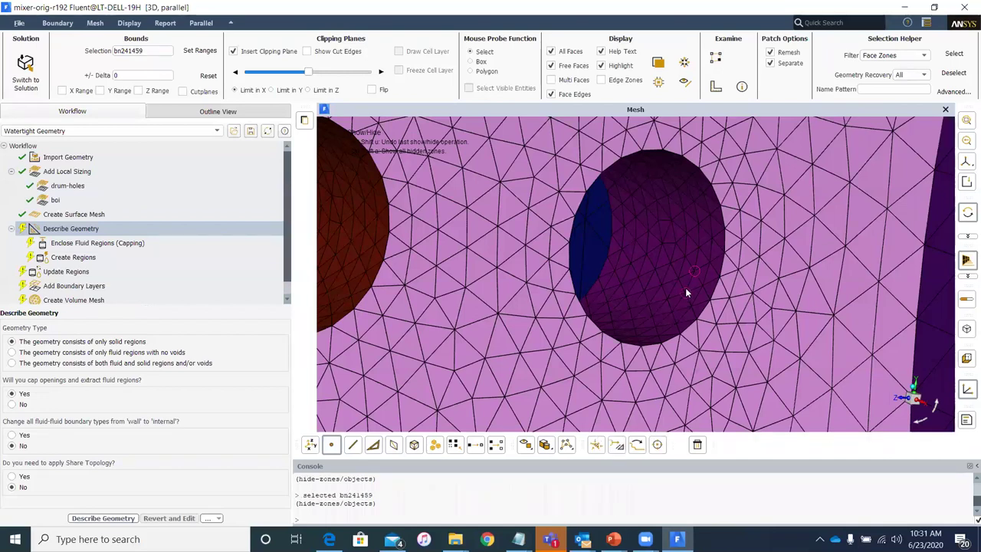
{"action": "left_click", "coordinate": [715, 86]}
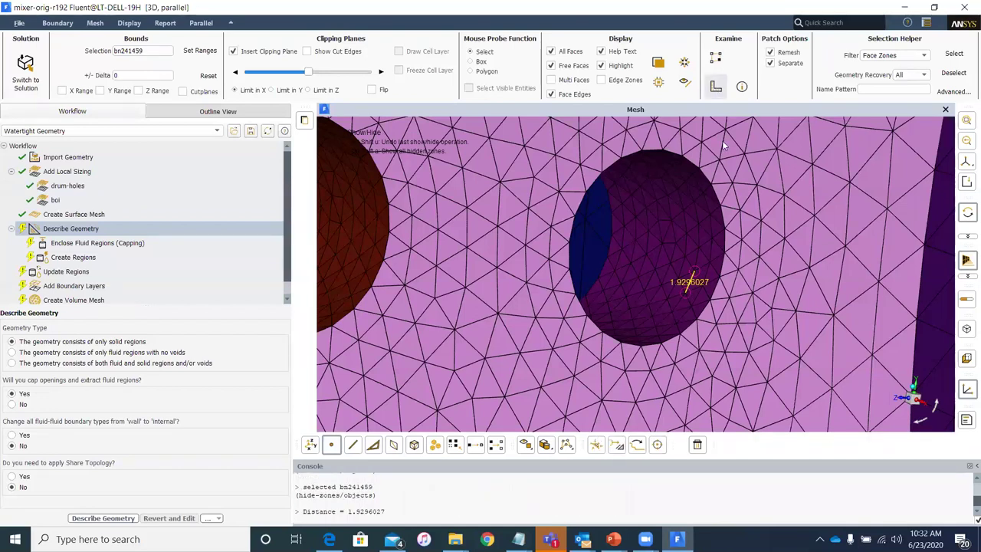
Step: Inspect the measured mesh edge inside the drum hole up close and turn off highlighting in the display
{"action": "scroll", "coordinate": [679, 297], "scroll_direction": "down", "scroll_amount": 1}
{"action": "scroll", "coordinate": [679, 296], "scroll_direction": "up", "scroll_amount": 4}
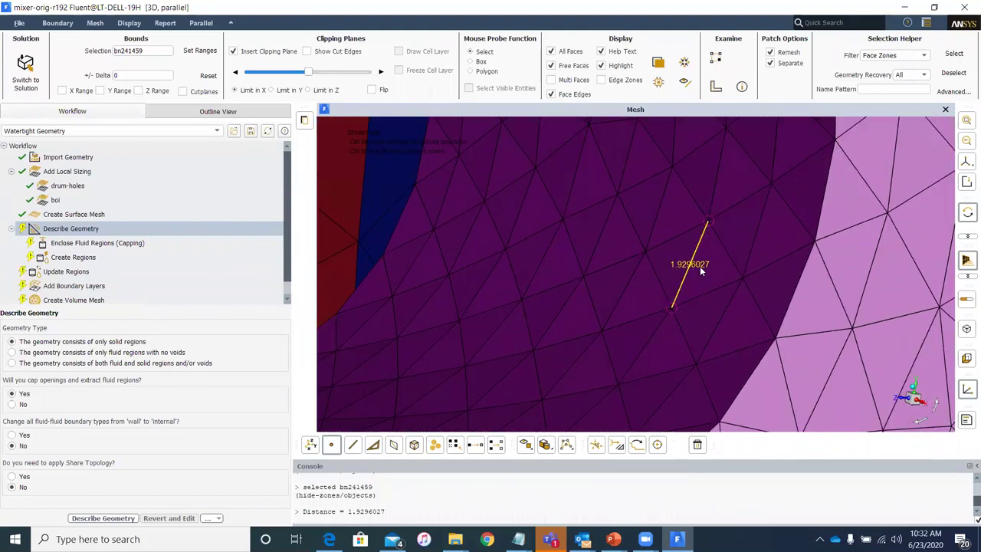
{"action": "scroll", "coordinate": [700, 266], "scroll_direction": "down", "scroll_amount": 3}
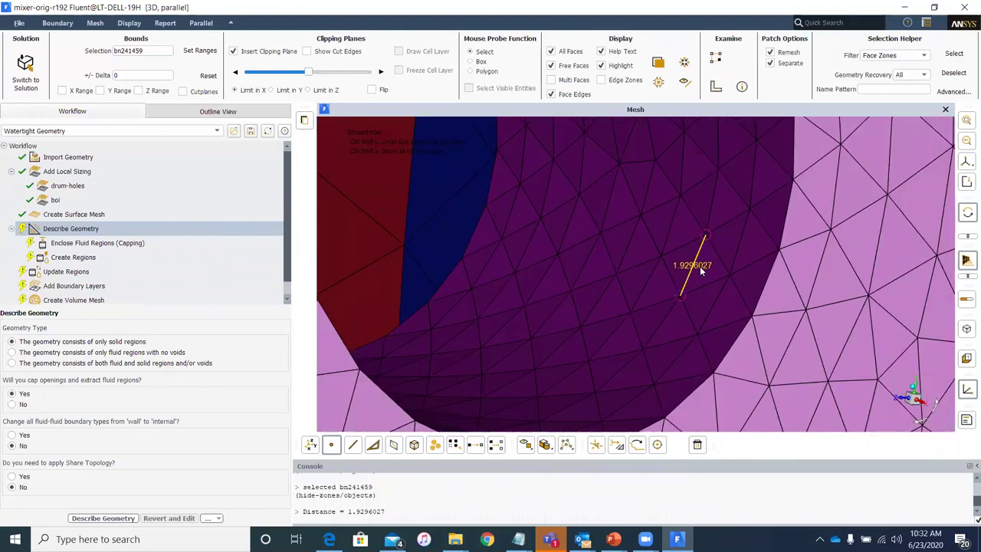
{"action": "scroll", "coordinate": [700, 266], "scroll_direction": "down", "scroll_amount": 5}
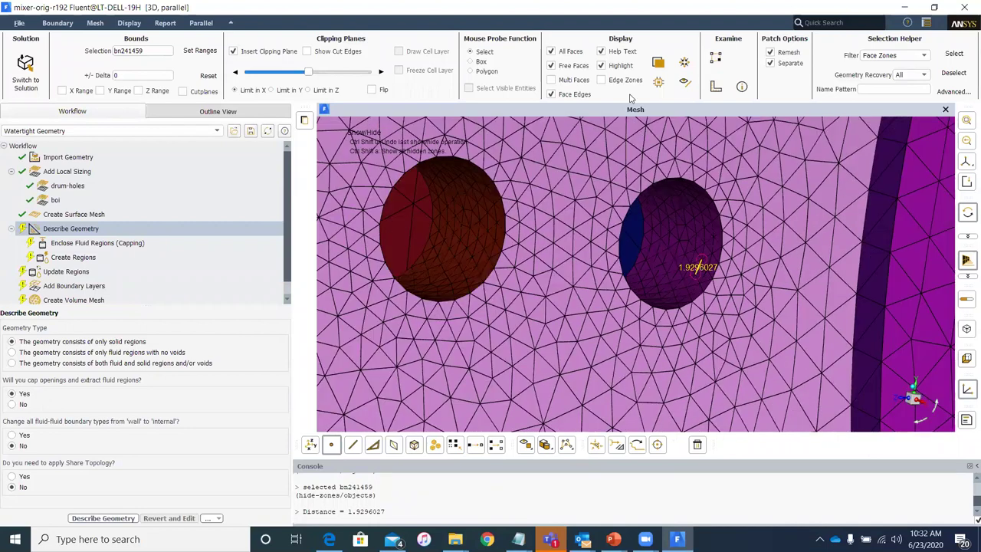
{"action": "left_click", "coordinate": [602, 66]}
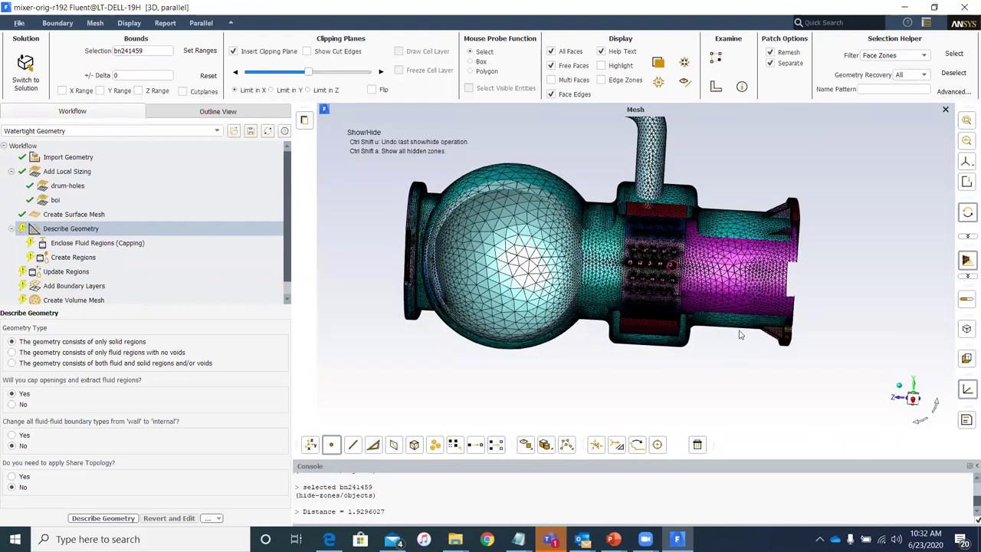
Step: Describe the geometry as only solid regions with capping and fluid extraction, changing fluid-fluid boundary types from wall to internal
{"action": "left_click_drag", "start_coordinate": [806, 341], "coordinate": [611, 342]}
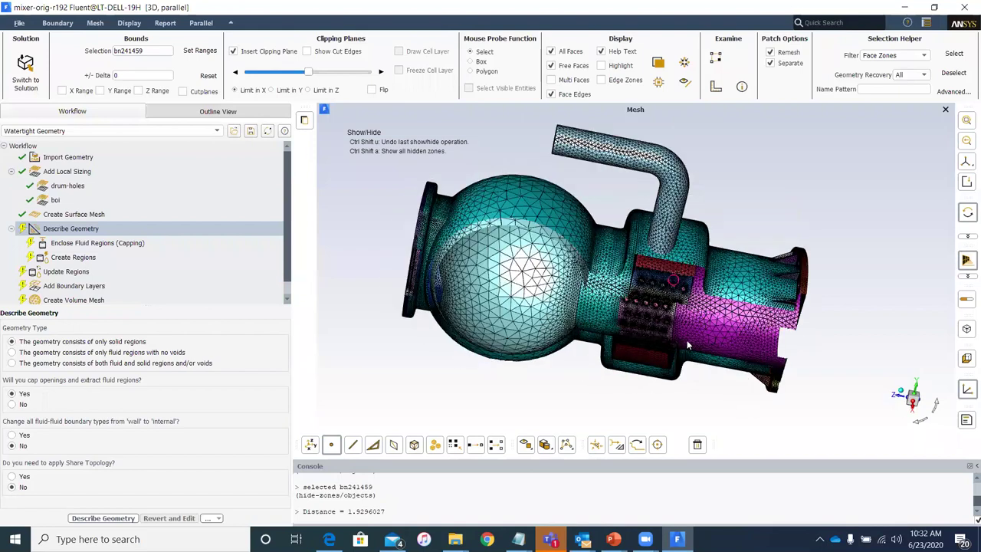
{"action": "left_click_drag", "start_coordinate": [687, 340], "coordinate": [460, 345]}
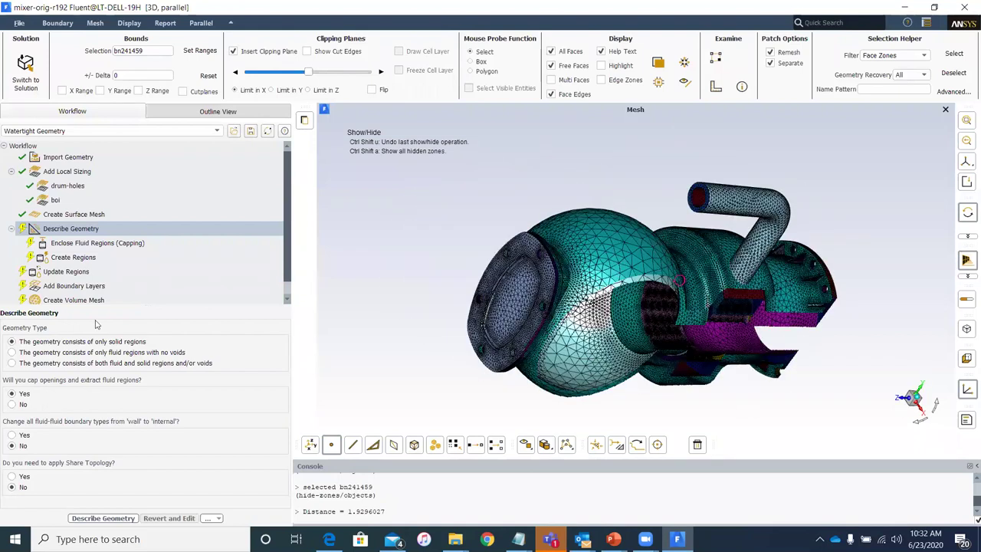
{"action": "left_click", "coordinate": [122, 229]}
{"action": "left_click_drag", "start_coordinate": [637, 334], "coordinate": [721, 322]}
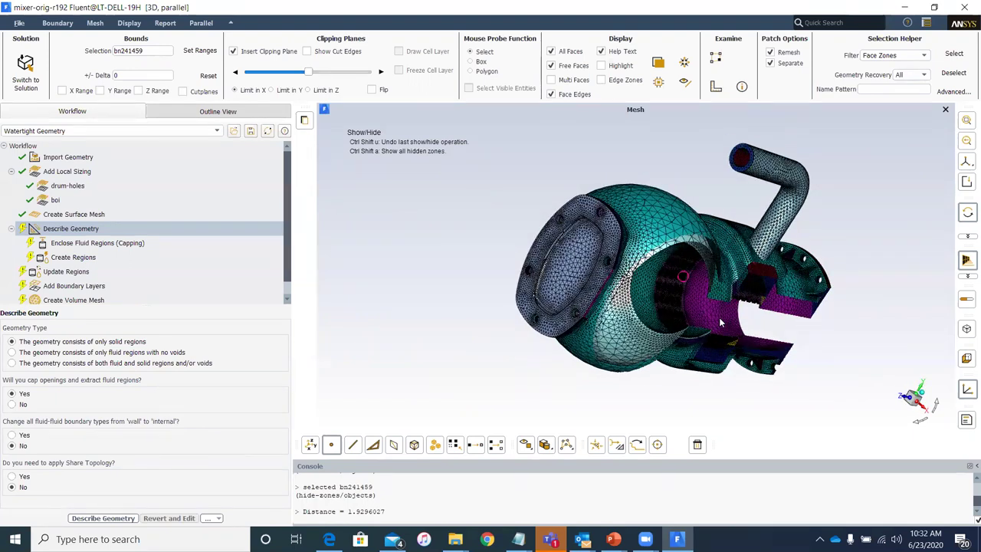
{"action": "left_click_drag", "start_coordinate": [662, 322], "coordinate": [812, 356]}
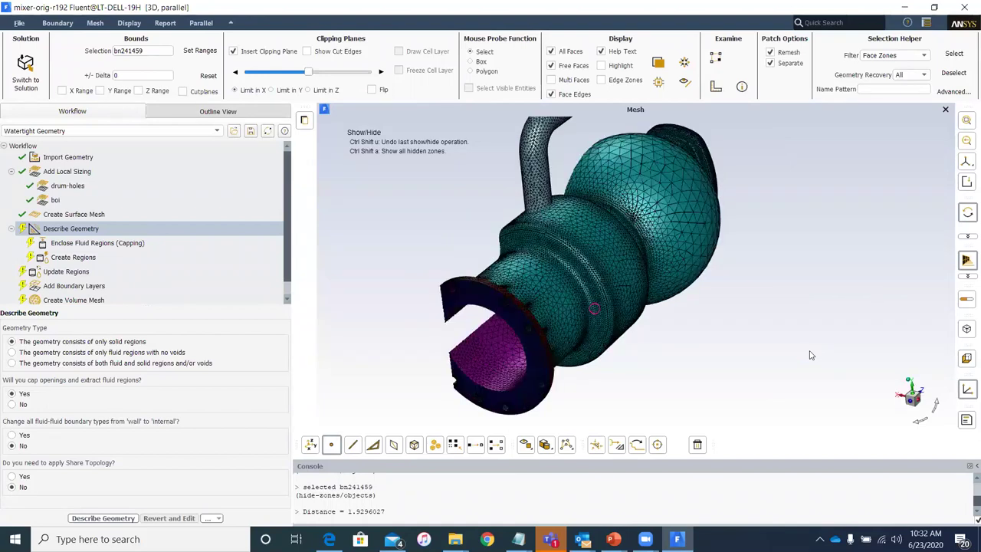
{"action": "left_click_drag", "start_coordinate": [830, 355], "coordinate": [3, 249]}
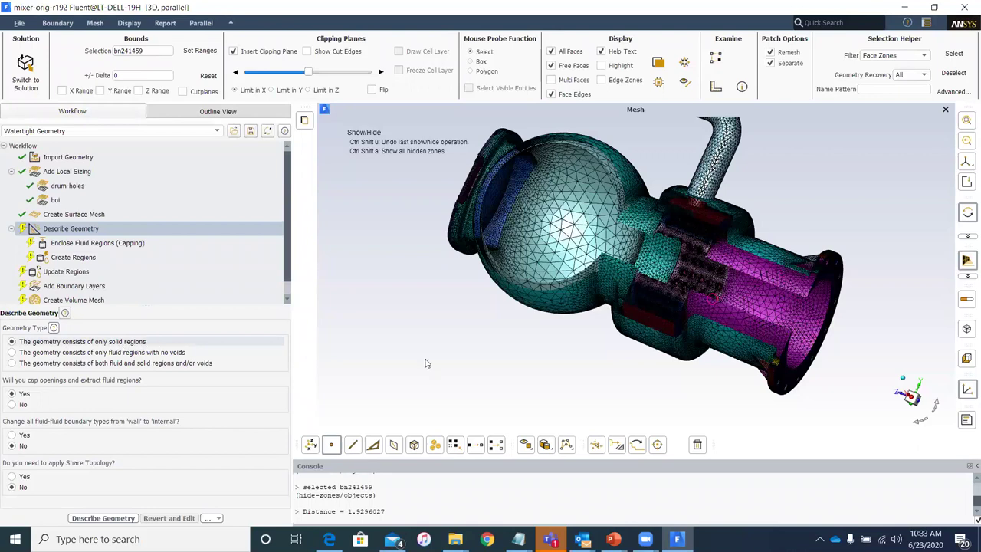
{"action": "left_click_drag", "start_coordinate": [624, 388], "coordinate": [398, 390]}
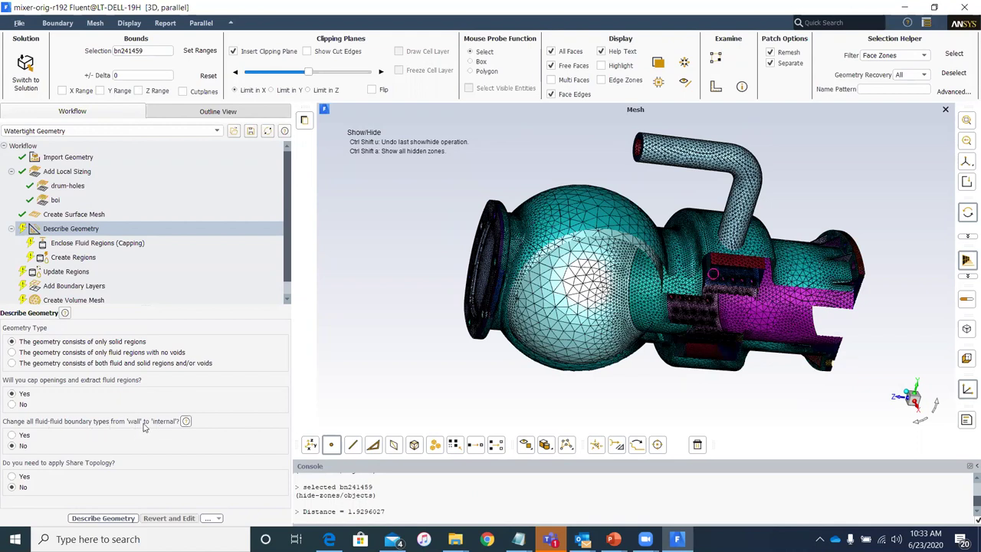
{"action": "left_click", "coordinate": [12, 436]}
{"action": "left_click", "coordinate": [102, 518]}
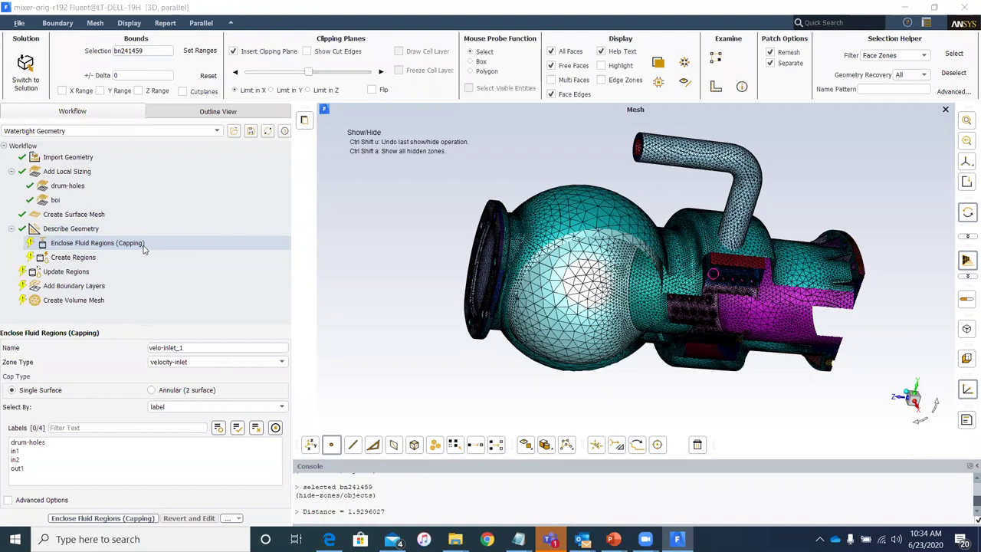
Step: Remove the clipping plane and cap the label in1 as a single-surface velocity-inlet named inlet1
{"action": "left_click", "coordinate": [235, 51]}
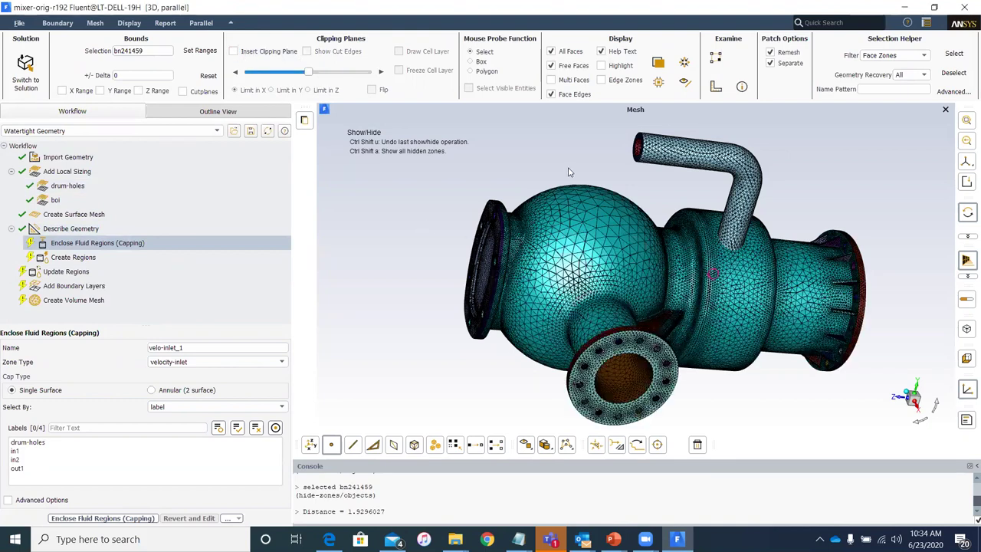
{"action": "left_click_drag", "start_coordinate": [761, 201], "coordinate": [583, 353]}
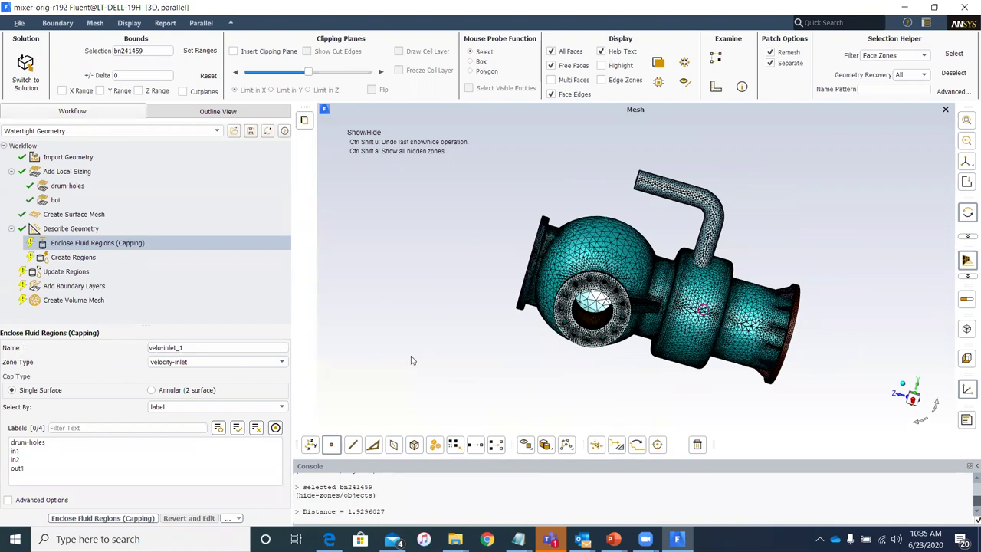
{"action": "key", "text": "Tab"}
{"action": "type", "text": "inlet1"}
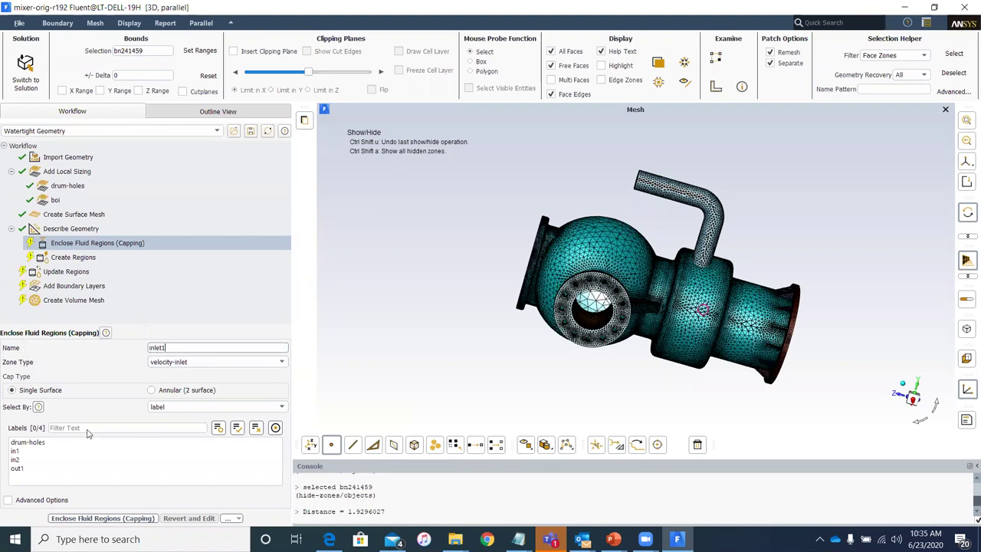
{"action": "left_click", "coordinate": [23, 453]}
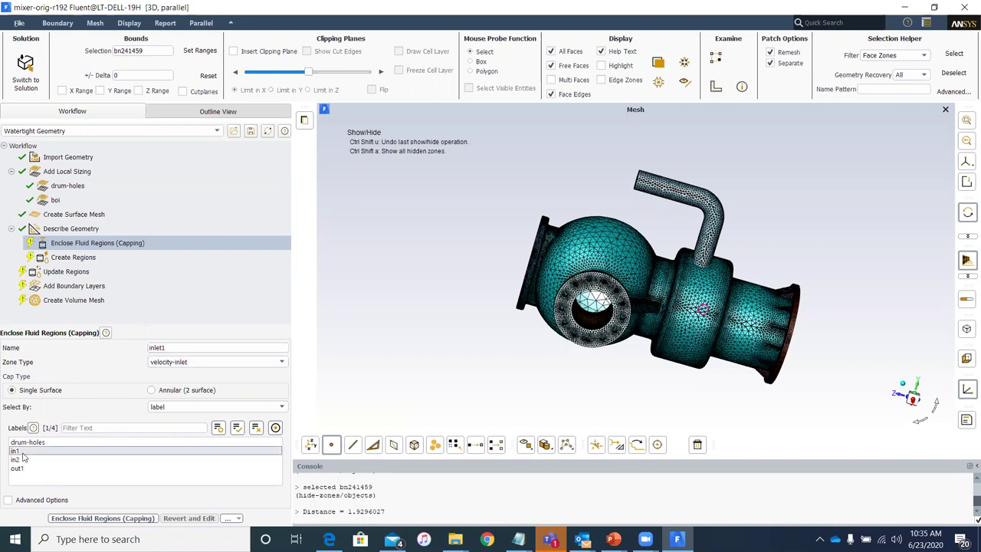
{"action": "left_click", "coordinate": [102, 519]}
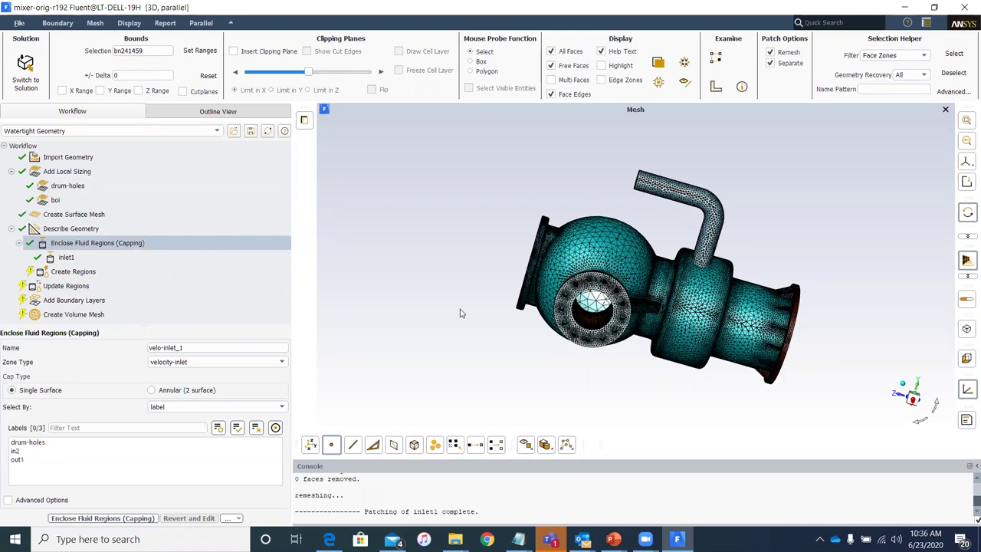
Step: Examine the new cap on the large inlet flange and the openings of the side pipe and outlet
{"action": "left_click_drag", "start_coordinate": [487, 326], "coordinate": [558, 310]}
{"action": "scroll", "coordinate": [594, 329], "scroll_direction": "up", "scroll_amount": 2}
{"action": "scroll", "coordinate": [559, 310], "scroll_direction": "up", "scroll_amount": 2}
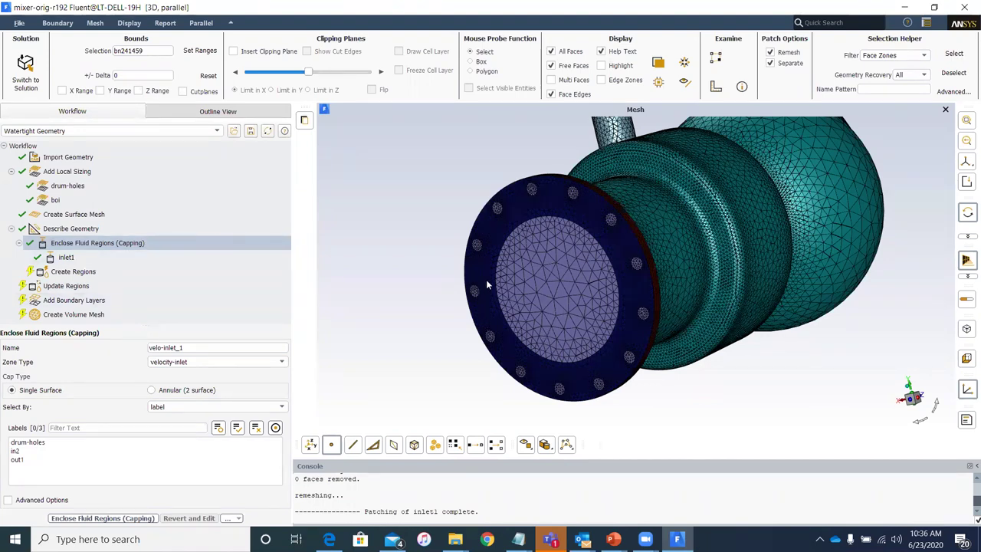
{"action": "left_click_drag", "start_coordinate": [431, 314], "coordinate": [649, 209]}
{"action": "scroll", "coordinate": [649, 210], "scroll_direction": "up", "scroll_amount": 1}
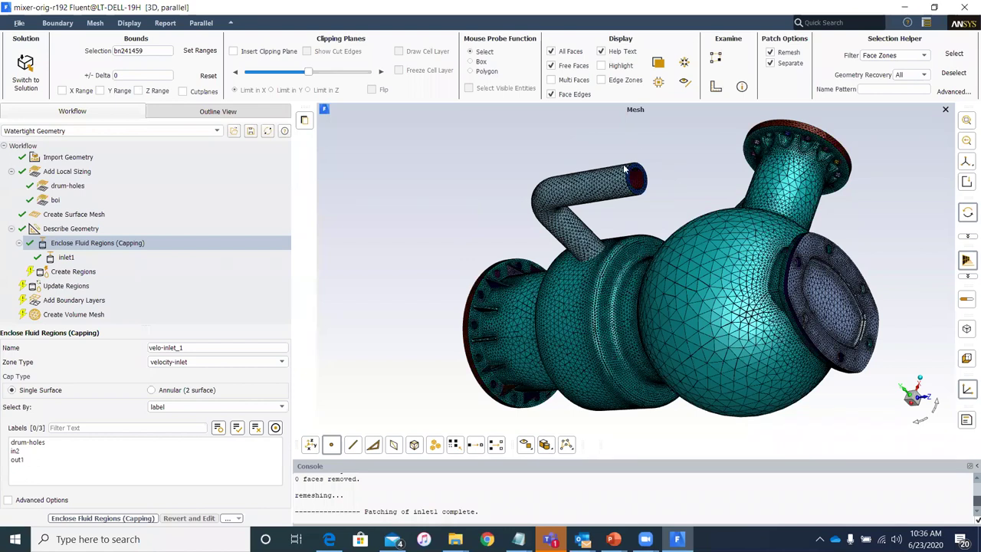
{"action": "scroll", "coordinate": [627, 195], "scroll_direction": "up", "scroll_amount": 2}
{"action": "left_click_drag", "start_coordinate": [784, 291], "coordinate": [702, 245]}
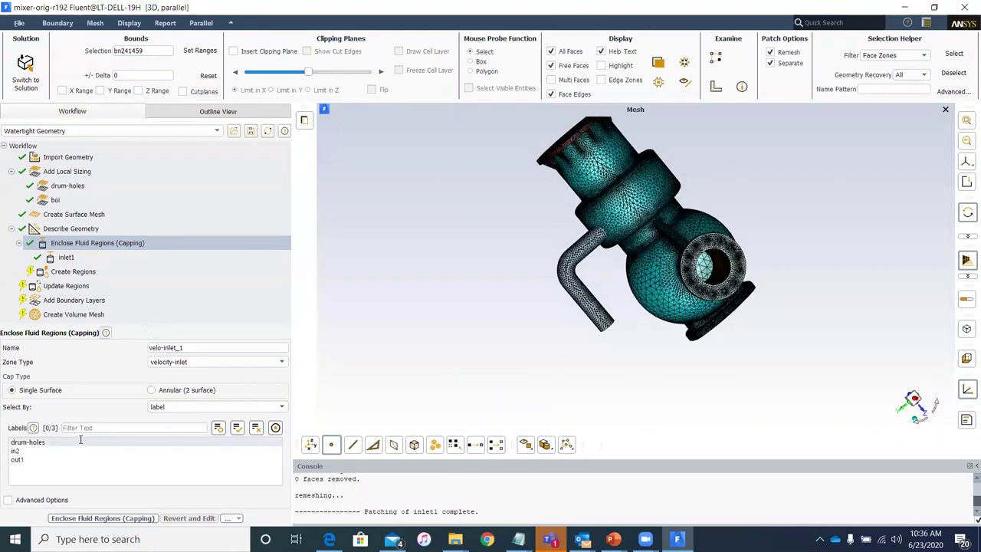
Step: Cap the label in2 as a single-surface velocity-inlet named inlet2
{"action": "left_click_drag", "start_coordinate": [203, 347], "coordinate": [103, 350]}
{"action": "type", "text": "inlet2"}
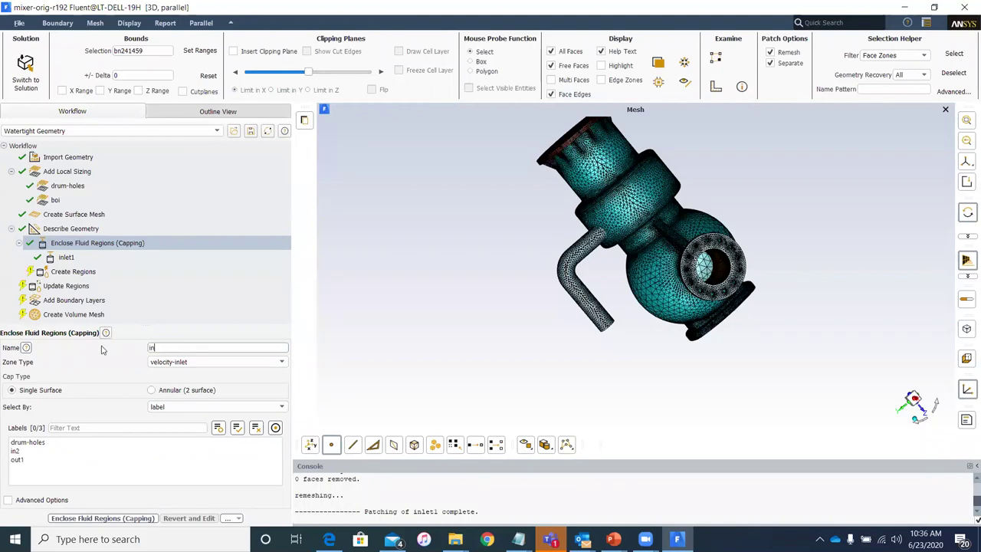
{"action": "left_click", "coordinate": [69, 450]}
{"action": "left_click", "coordinate": [99, 519]}
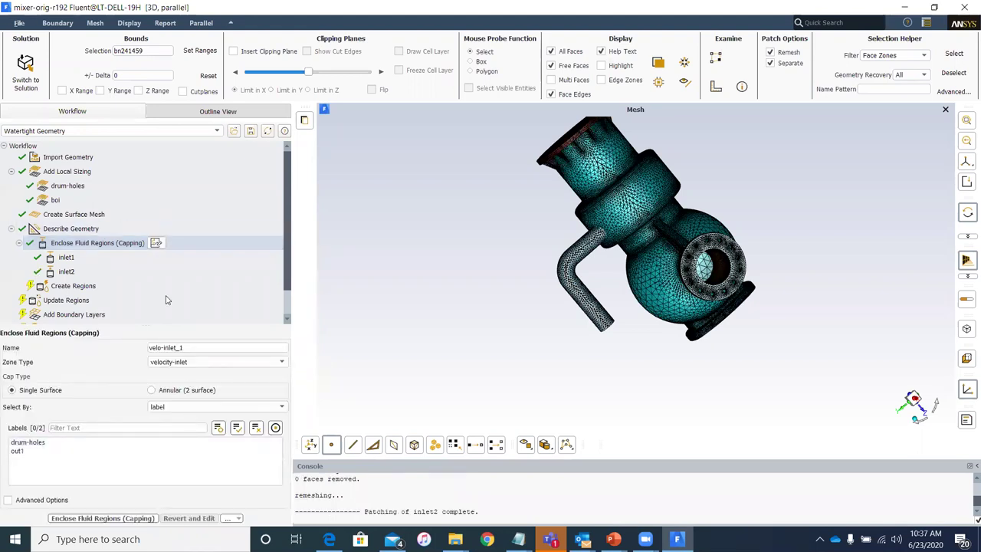
Step: Cap the label out1 as a single-surface pressure-outlet named outlet
{"action": "triple_click", "coordinate": [191, 347]}
{"action": "type", "text": "outlet"}
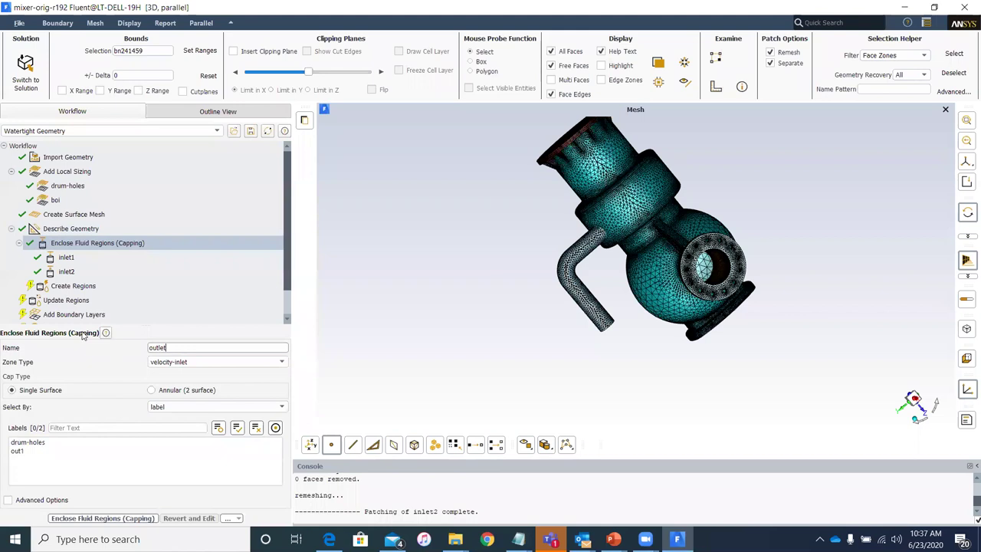
{"action": "left_click", "coordinate": [191, 362]}
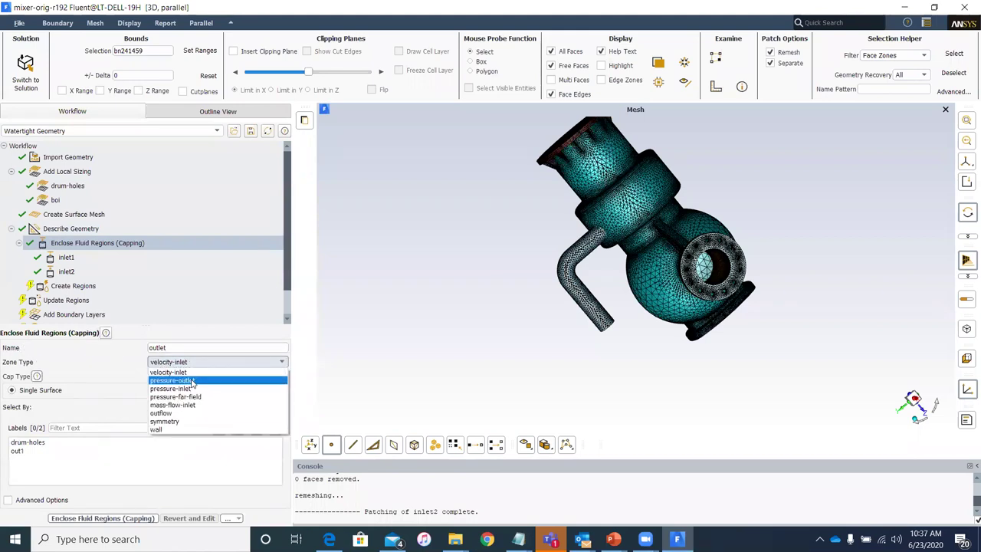
{"action": "left_click", "coordinate": [191, 381]}
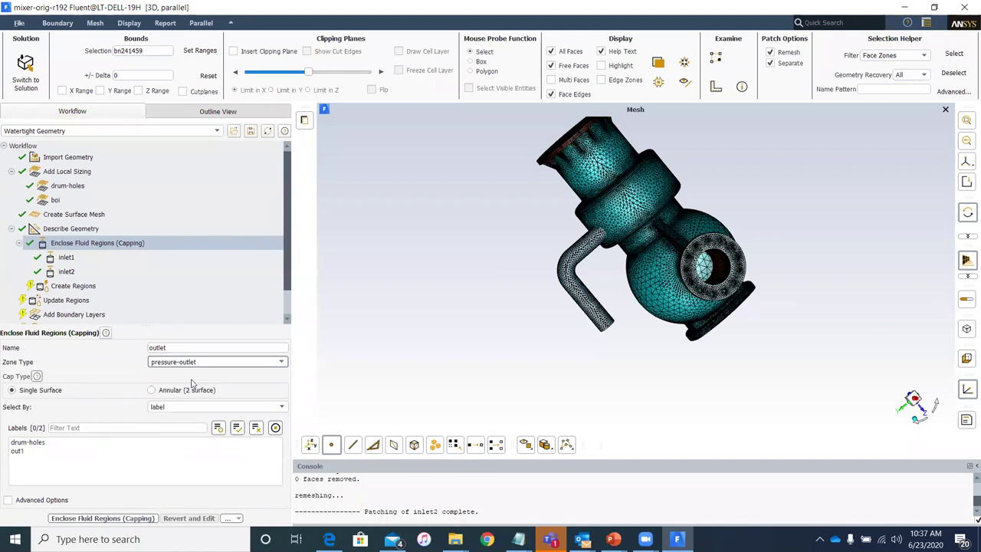
{"action": "left_click", "coordinate": [63, 452]}
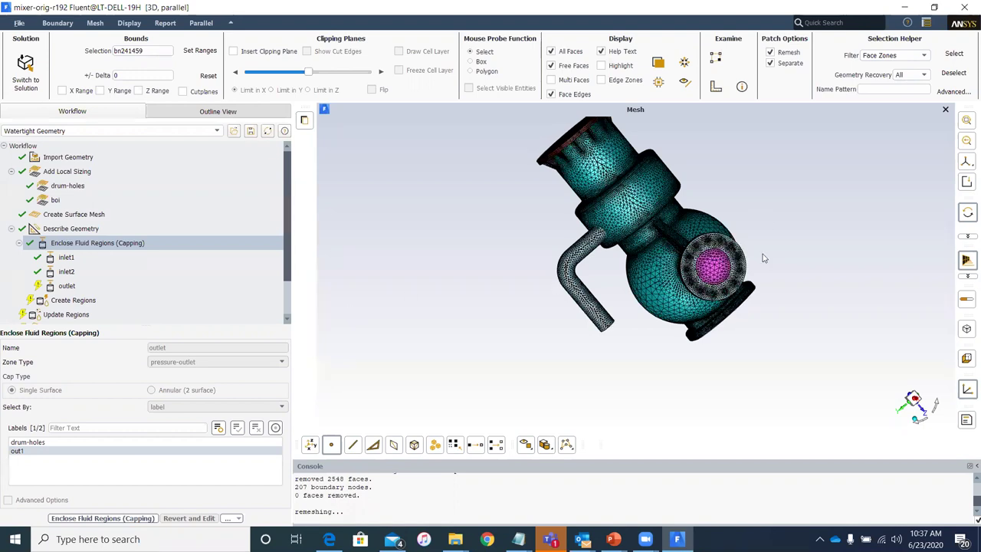
Step: Examine the outlet cap mesh and its flange bolt holes, and check the caps around the whole mixer
{"action": "scroll", "coordinate": [761, 258], "scroll_direction": "up", "scroll_amount": 2}
{"action": "scroll", "coordinate": [740, 261], "scroll_direction": "up", "scroll_amount": 2}
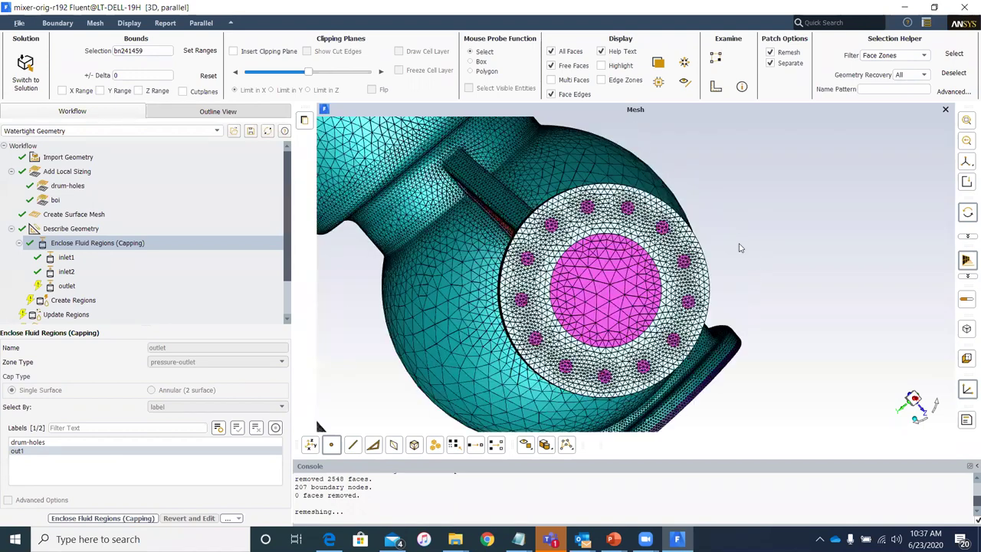
{"action": "scroll", "coordinate": [683, 260], "scroll_direction": "up", "scroll_amount": 1}
{"action": "left_click_drag", "start_coordinate": [606, 269], "coordinate": [613, 236]}
{"action": "scroll", "coordinate": [613, 236], "scroll_direction": "down", "scroll_amount": 1}
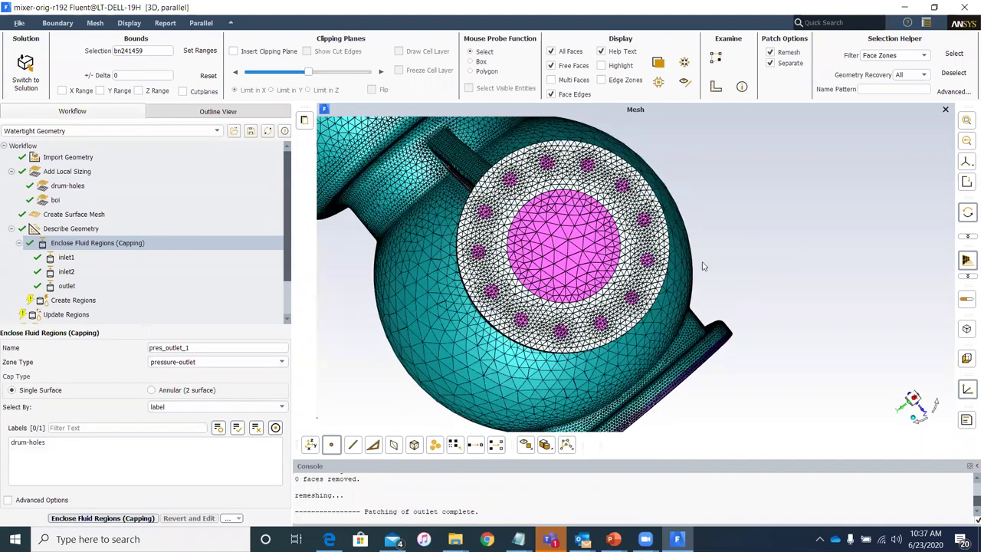
{"action": "scroll", "coordinate": [616, 289], "scroll_direction": "down", "scroll_amount": 1}
{"action": "scroll", "coordinate": [628, 215], "scroll_direction": "down", "scroll_amount": 2}
{"action": "left_click_drag", "start_coordinate": [551, 242], "coordinate": [625, 262]}
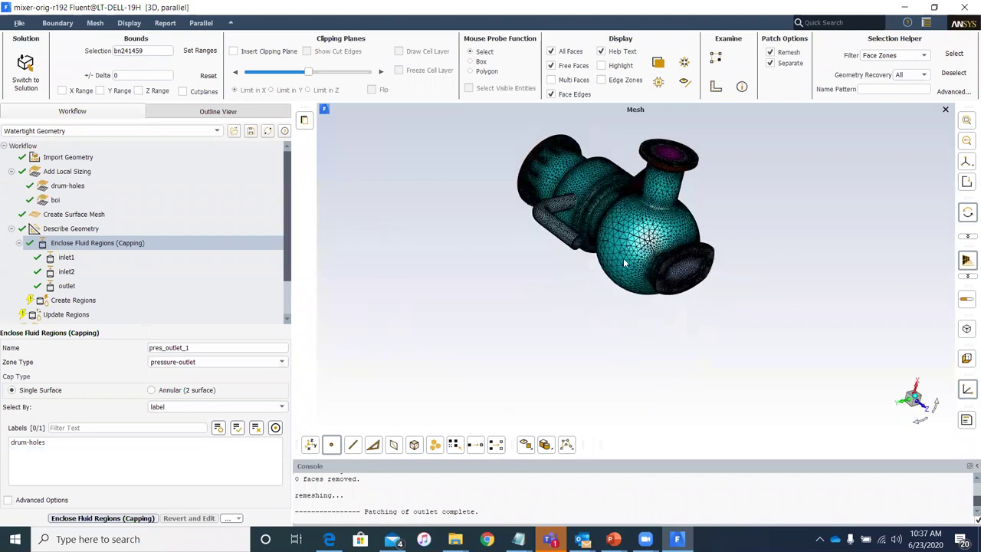
{"action": "scroll", "coordinate": [625, 262], "scroll_direction": "up", "scroll_amount": 2}
{"action": "scroll", "coordinate": [516, 262], "scroll_direction": "up", "scroll_amount": 1}
{"action": "scroll", "coordinate": [586, 303], "scroll_direction": "down", "scroll_amount": 2}
{"action": "left_click_drag", "start_coordinate": [586, 302], "coordinate": [577, 216]}
{"action": "mouse_move", "coordinate": [532, 276]}
{"action": "left_mouse_down"}
{"action": "mouse_move", "coordinate": [393, 303]}
{"action": "mouse_move", "coordinate": [672, 273]}
{"action": "mouse_move", "coordinate": [638, 217]}
{"action": "mouse_move", "coordinate": [782, 237]}
{"action": "mouse_move", "coordinate": [713, 272]}
{"action": "mouse_move", "coordinate": [784, 274]}
{"action": "mouse_move", "coordinate": [502, 300]}
{"action": "mouse_move", "coordinate": [506, 194]}
{"action": "mouse_move", "coordinate": [645, 316]}
{"action": "mouse_move", "coordinate": [582, 292]}
{"action": "mouse_move", "coordinate": [529, 253]}
{"action": "mouse_move", "coordinate": [473, 247]}
{"action": "mouse_move", "coordinate": [517, 268]}
{"action": "mouse_move", "coordinate": [536, 294]}
{"action": "mouse_move", "coordinate": [526, 275]}
{"action": "left_mouse_up"}
{"action": "scroll", "coordinate": [526, 275], "scroll_direction": "up", "scroll_amount": 1}
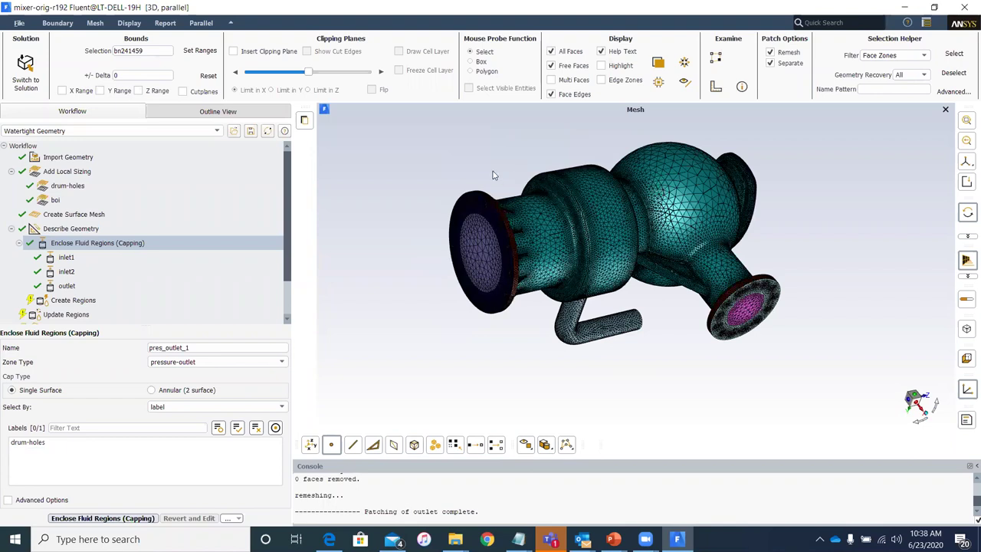
{"action": "left_click_drag", "start_coordinate": [550, 174], "coordinate": [447, 275]}
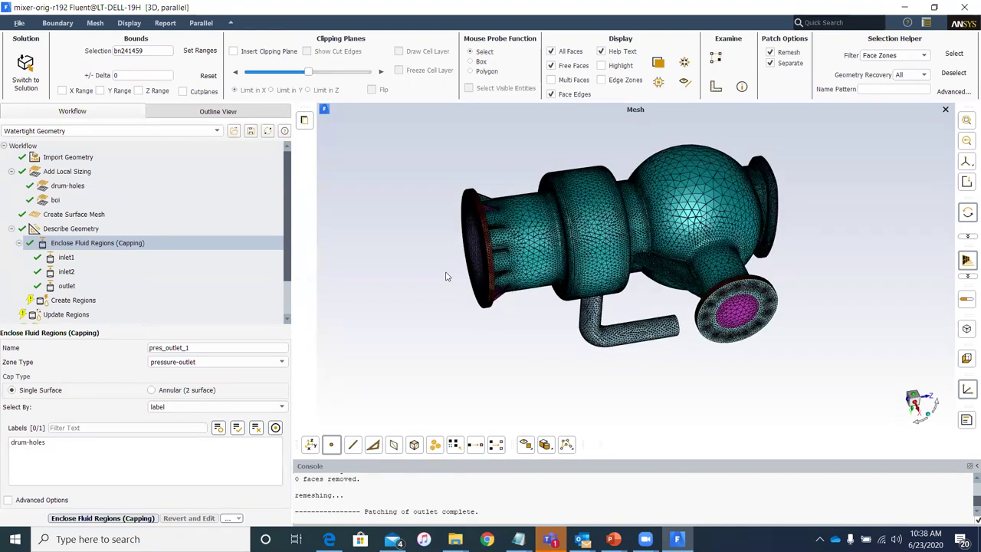
Step: Create the regions with an estimated number of fluid regions of 1
{"action": "left_click", "coordinate": [119, 301]}
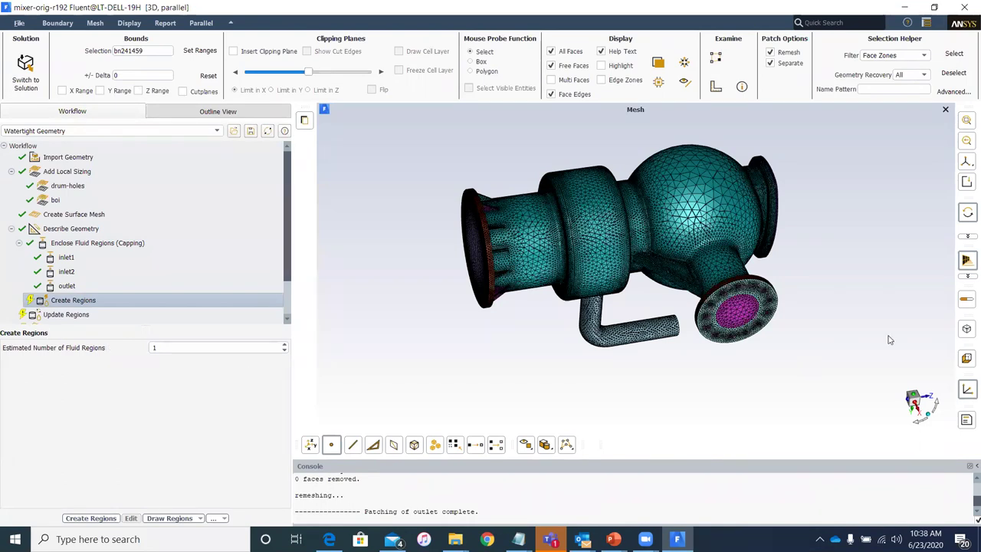
{"action": "left_click_drag", "start_coordinate": [729, 366], "coordinate": [528, 376]}
{"action": "left_click_drag", "start_coordinate": [691, 409], "coordinate": [759, 421]}
{"action": "left_click_drag", "start_coordinate": [679, 379], "coordinate": [670, 356]}
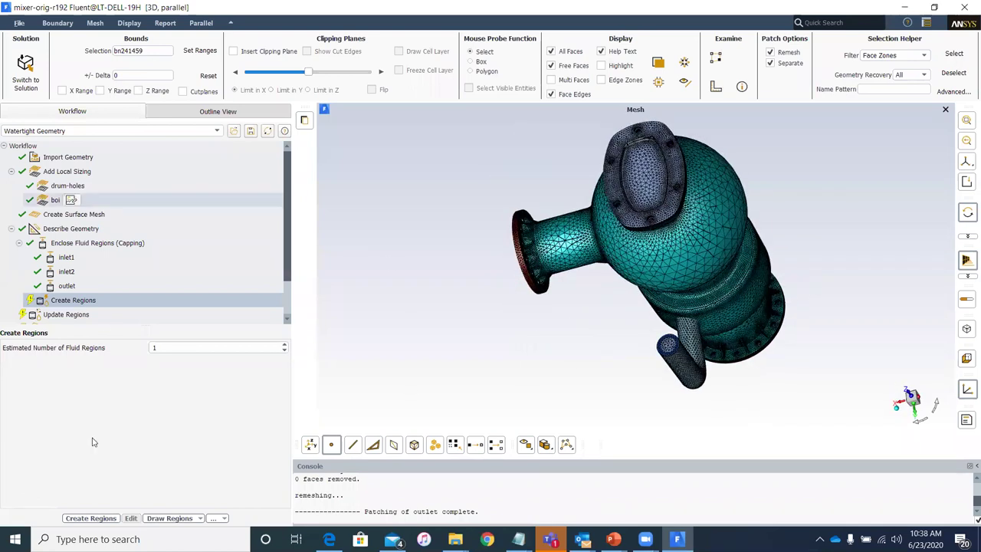
{"action": "left_click", "coordinate": [106, 518]}
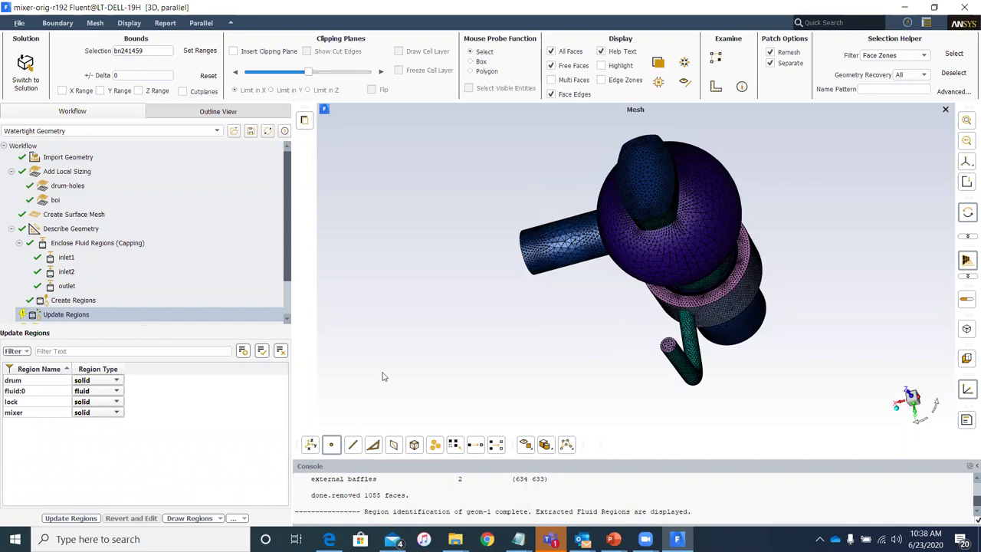
Step: Check the extracted regions from several sides, displaying only the solid regions and looking into the flanged opening
{"action": "scroll", "coordinate": [407, 345], "scroll_direction": "down", "scroll_amount": 2}
{"action": "left_click_drag", "start_coordinate": [407, 345], "coordinate": [712, 291]}
{"action": "mouse_move", "coordinate": [773, 359]}
{"action": "left_mouse_down"}
{"action": "mouse_move", "coordinate": [701, 324]}
{"action": "mouse_move", "coordinate": [729, 250]}
{"action": "mouse_move", "coordinate": [628, 346]}
{"action": "mouse_move", "coordinate": [823, 253]}
{"action": "mouse_move", "coordinate": [486, 327]}
{"action": "mouse_move", "coordinate": [768, 296]}
{"action": "mouse_move", "coordinate": [792, 344]}
{"action": "mouse_move", "coordinate": [554, 383]}
{"action": "mouse_move", "coordinate": [744, 276]}
{"action": "mouse_move", "coordinate": [796, 308]}
{"action": "mouse_move", "coordinate": [820, 229]}
{"action": "left_mouse_up"}
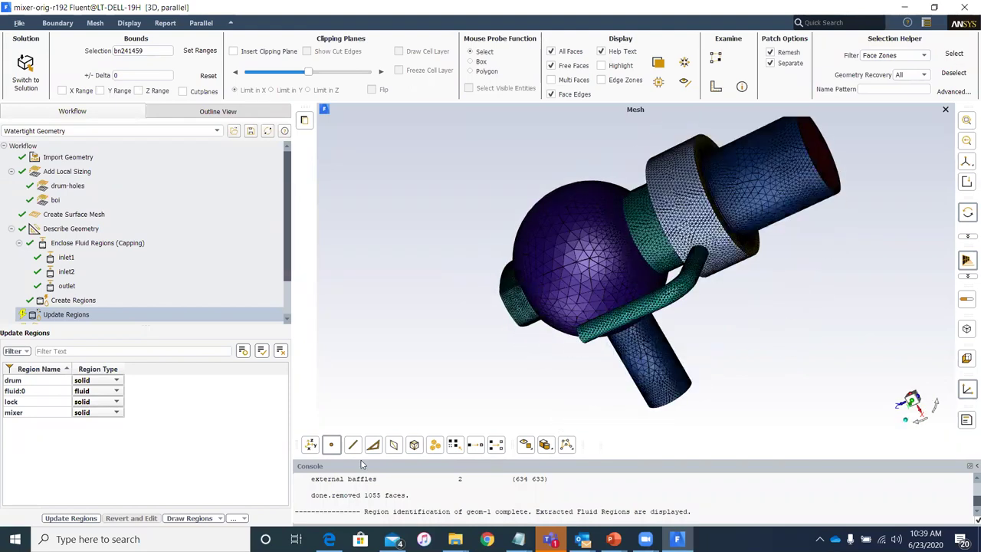
{"action": "left_click", "coordinate": [206, 520]}
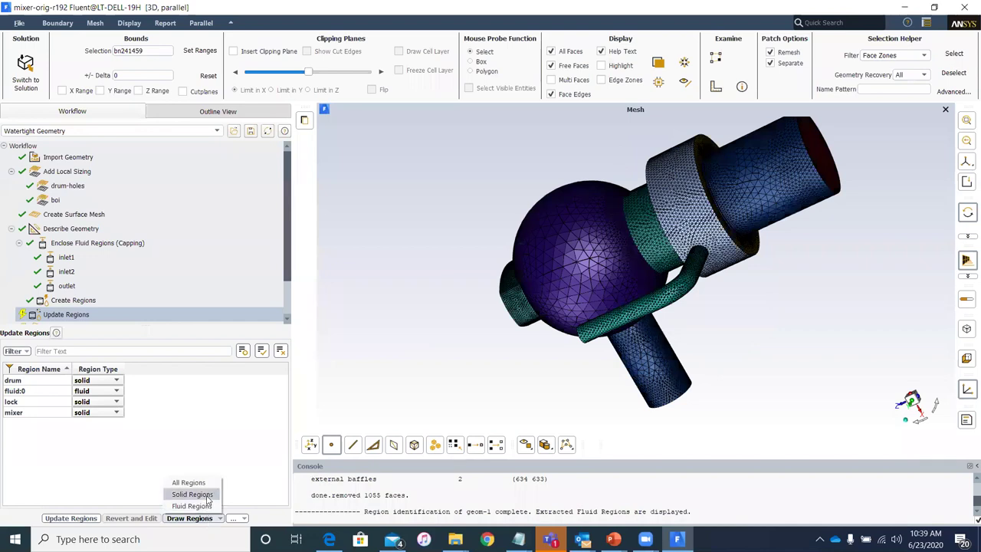
{"action": "left_click", "coordinate": [206, 497]}
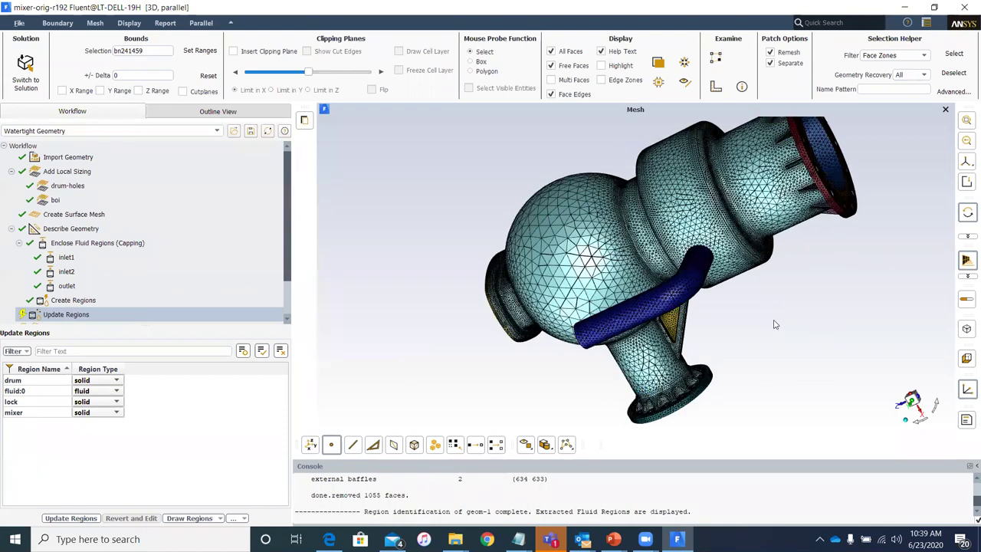
{"action": "mouse_move", "coordinate": [643, 389]}
{"action": "left_mouse_down"}
{"action": "mouse_move", "coordinate": [427, 347]}
{"action": "mouse_move", "coordinate": [322, 413]}
{"action": "mouse_move", "coordinate": [190, 526]}
{"action": "left_mouse_up"}
Step: Display only the fluid regions, check the extracted volume all around, and update the regions with fluid:0 as fluid and the others as solid
{"action": "left_click", "coordinate": [192, 519]}
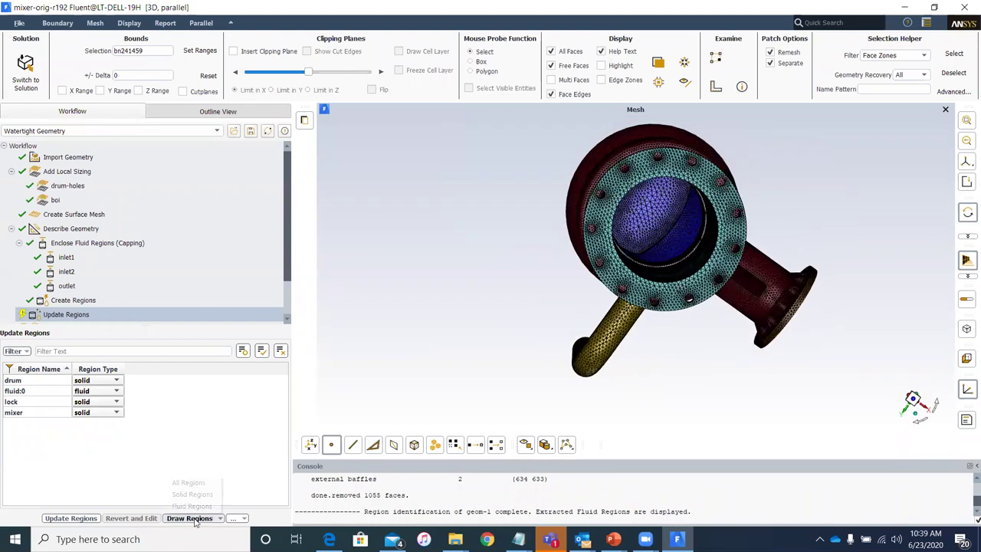
{"action": "left_click", "coordinate": [192, 505]}
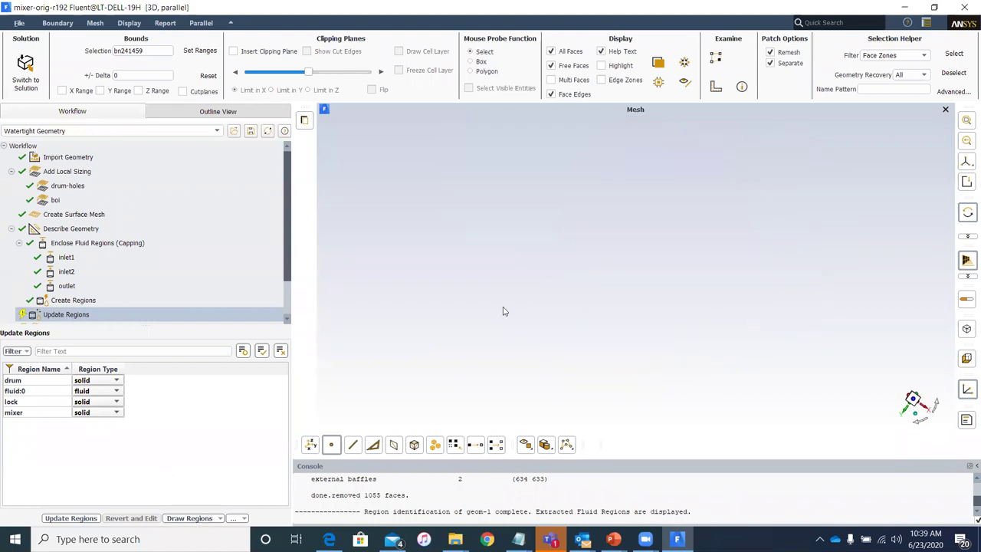
{"action": "left_click_drag", "start_coordinate": [697, 335], "coordinate": [771, 333]}
{"action": "left_click_drag", "start_coordinate": [755, 300], "coordinate": [626, 333]}
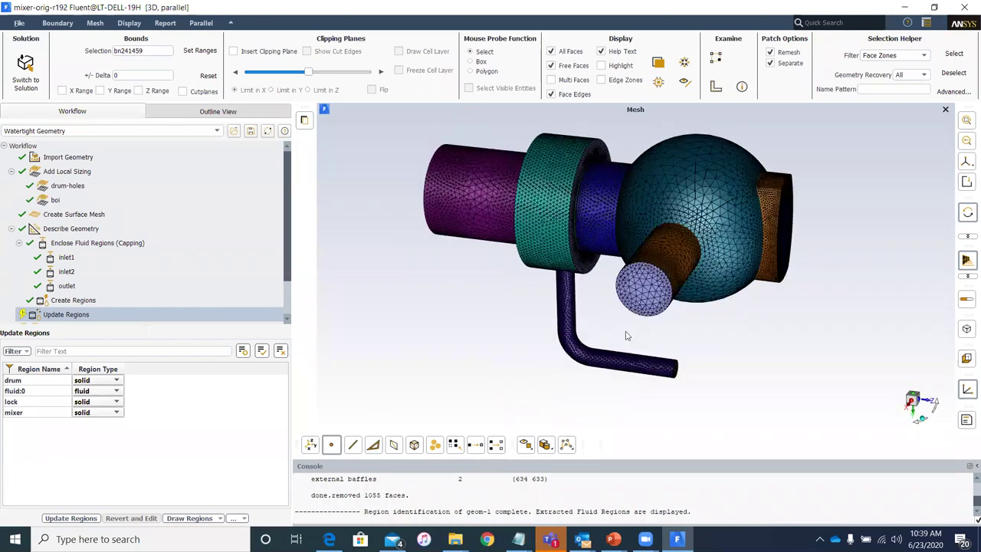
{"action": "left_click_drag", "start_coordinate": [520, 335], "coordinate": [940, 217]}
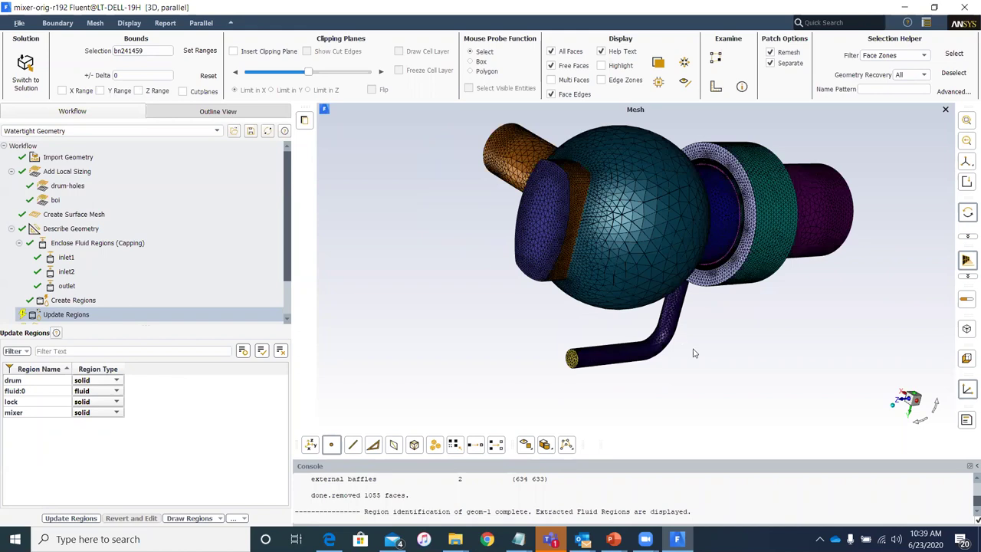
{"action": "left_click_drag", "start_coordinate": [643, 365], "coordinate": [303, 375]}
{"action": "left_click", "coordinate": [79, 518]}
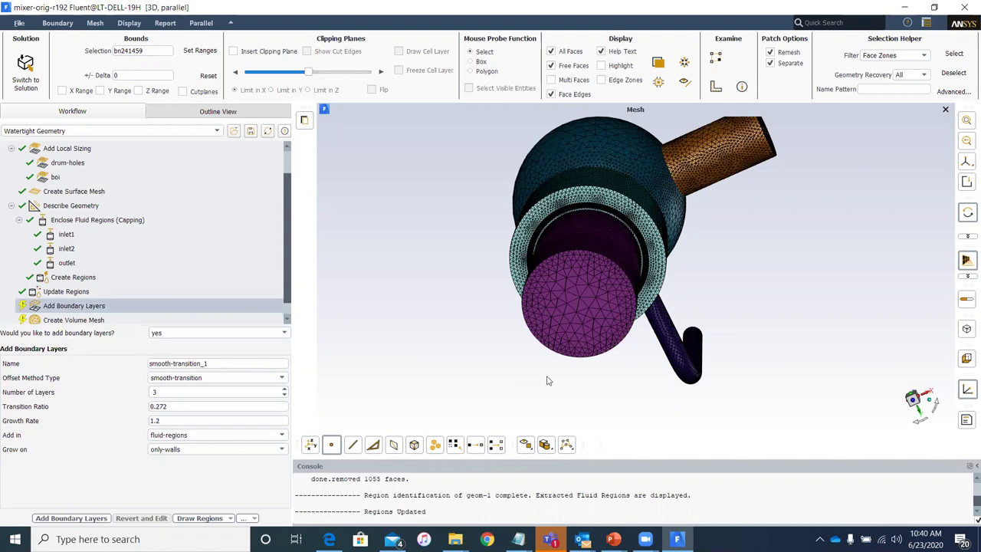
Step: Add smooth-transition boundary layers with 3 layers, transition ratio 0.272 and growth rate 1.2 in fluid-regions, growing on only-walls
{"action": "left_click_drag", "start_coordinate": [348, 358], "coordinate": [328, 361]}
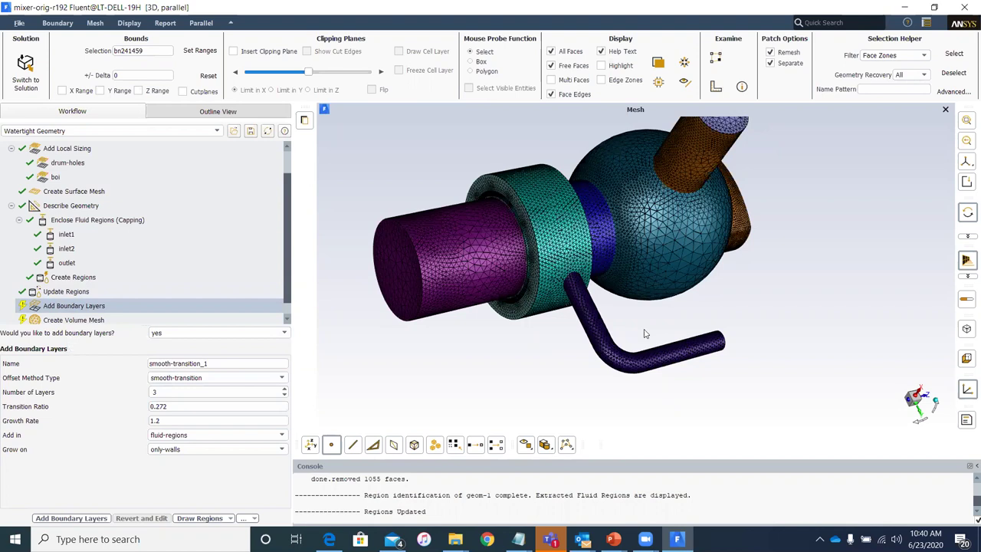
{"action": "left_click_drag", "start_coordinate": [696, 338], "coordinate": [774, 276]}
{"action": "left_click_drag", "start_coordinate": [778, 311], "coordinate": [670, 306]}
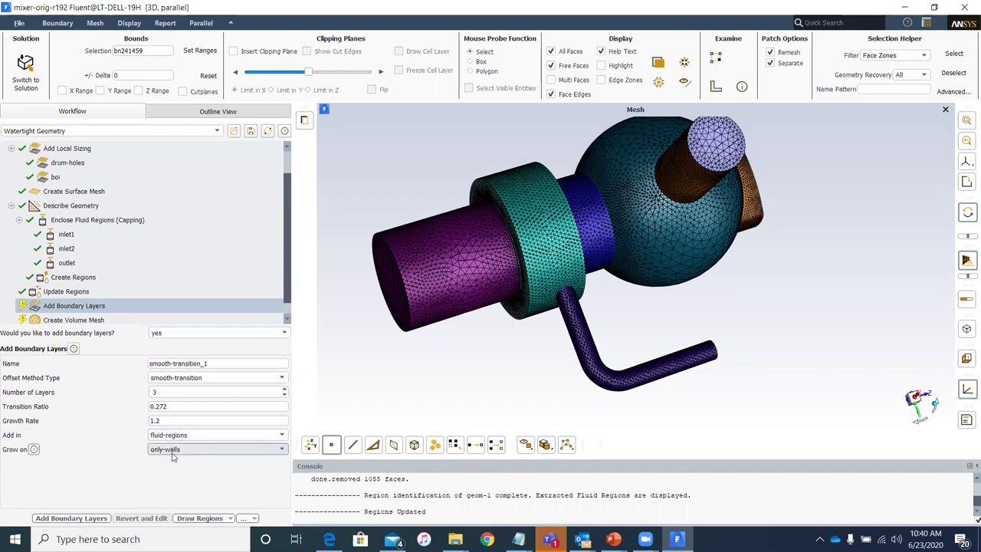
{"action": "left_click", "coordinate": [104, 519]}
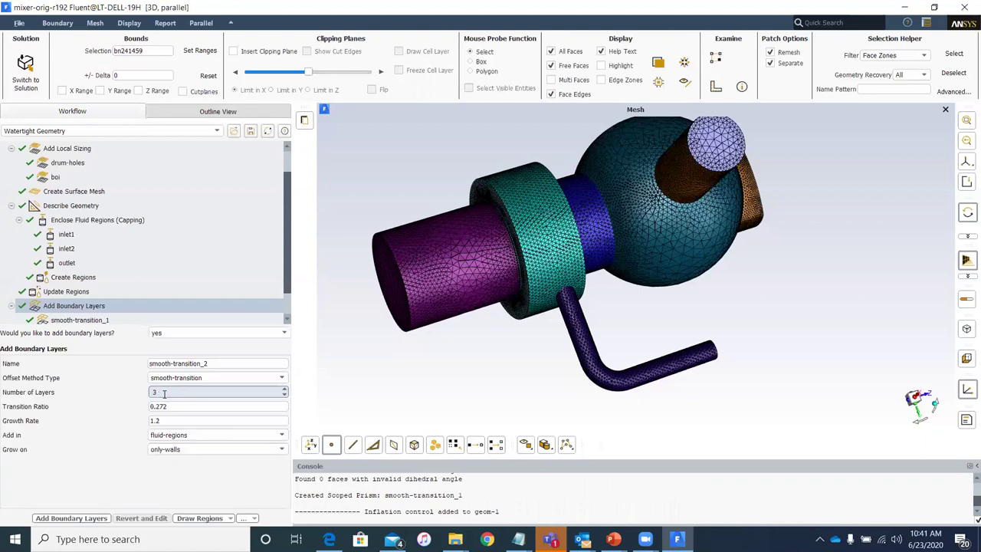
Step: Create the volume mesh filled with poly-hexcore, including solid regions, with 1 peel layer, max cell length 40 and parallel meshing enabled
{"action": "scroll", "coordinate": [212, 268], "scroll_direction": "down", "scroll_amount": 1}
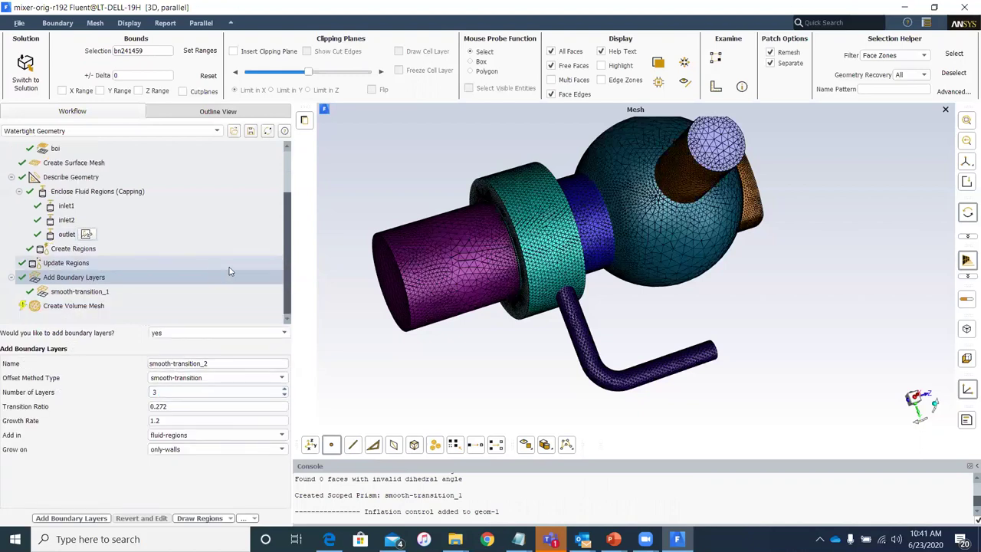
{"action": "left_click", "coordinate": [148, 306]}
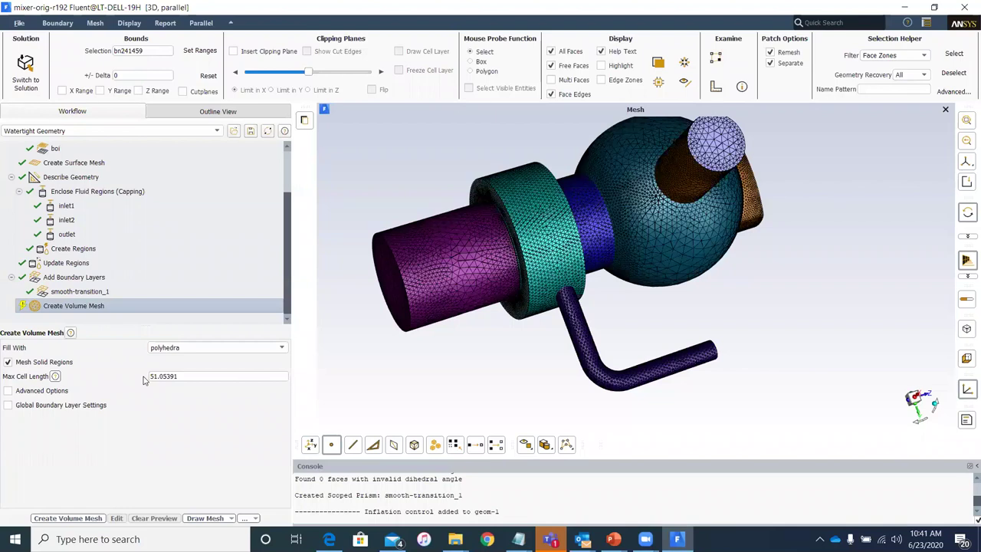
{"action": "left_click", "coordinate": [182, 349]}
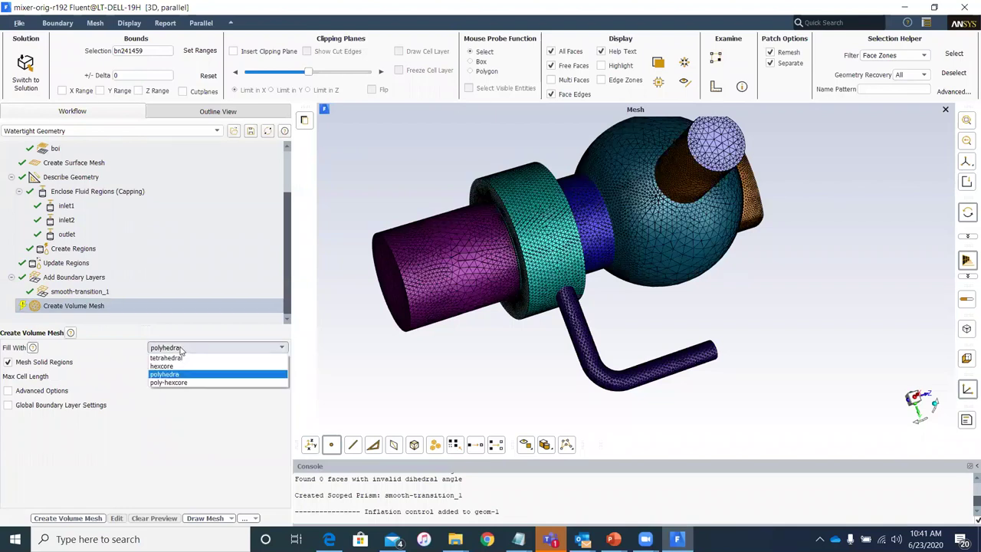
{"action": "left_click", "coordinate": [183, 383]}
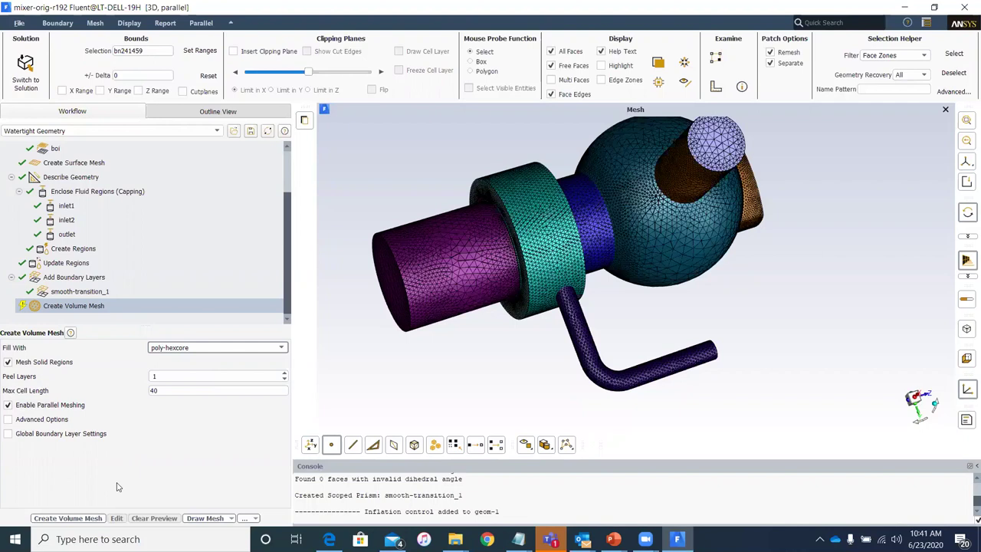
{"action": "left_click", "coordinate": [95, 519]}
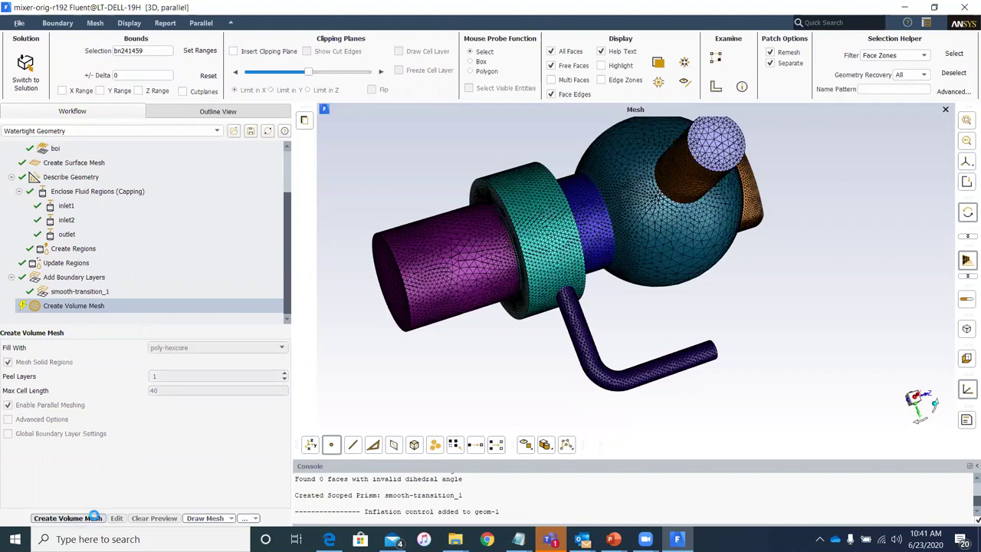
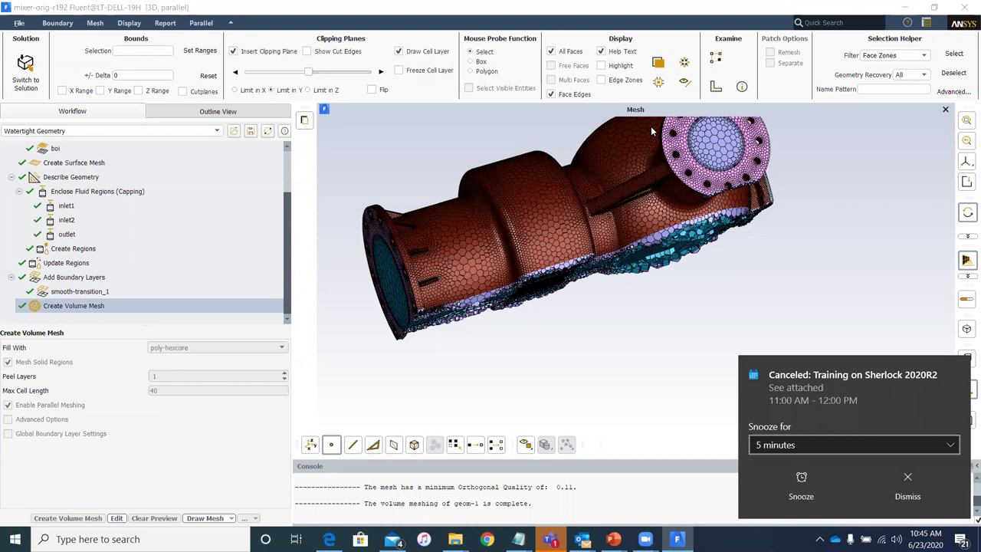
Step: Dismiss the calendar reminder and examine the clipped volume mesh at the solid-fluid interface between the pipe wall and the drum
{"action": "left_click", "coordinate": [907, 486]}
{"action": "scroll", "coordinate": [519, 283], "scroll_direction": "up", "scroll_amount": 2}
{"action": "left_click", "coordinate": [480, 186]}
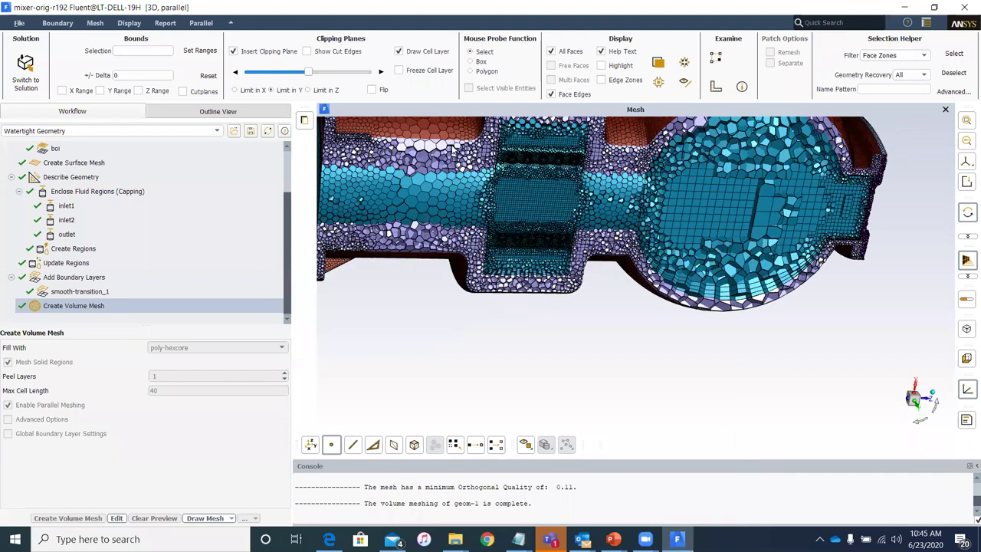
{"action": "scroll", "coordinate": [454, 150], "scroll_direction": "up", "scroll_amount": 3}
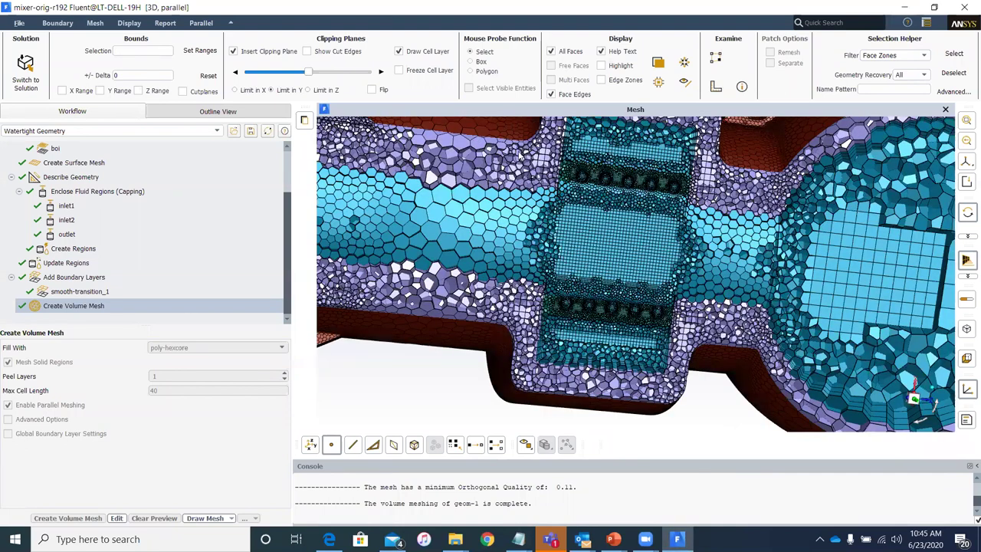
{"action": "scroll", "coordinate": [522, 156], "scroll_direction": "up", "scroll_amount": 2}
{"action": "scroll", "coordinate": [540, 145], "scroll_direction": "up", "scroll_amount": 2}
{"action": "mouse_move", "coordinate": [592, 159]}
{"action": "left_mouse_down"}
{"action": "mouse_move", "coordinate": [507, 173]}
{"action": "mouse_move", "coordinate": [503, 137]}
{"action": "left_mouse_up"}
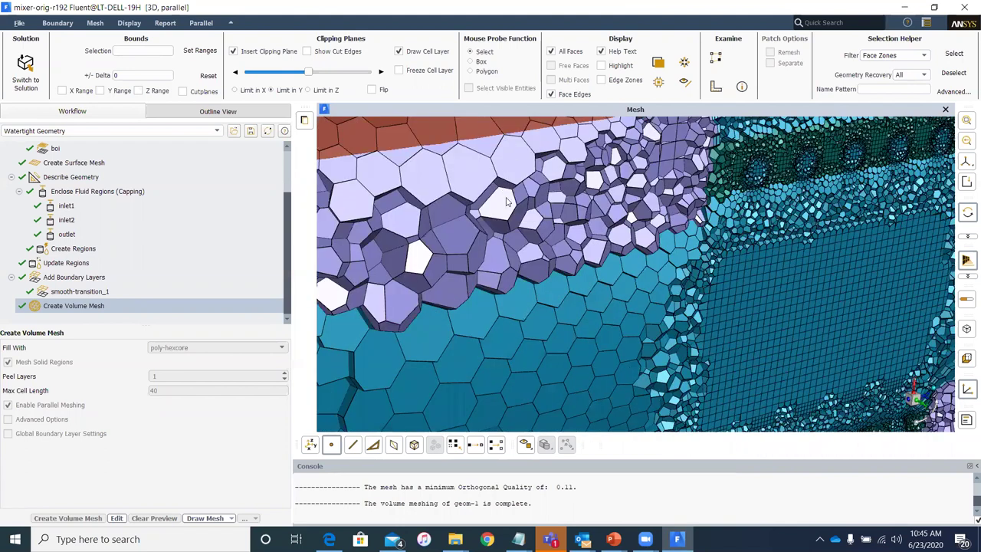
{"action": "left_click_drag", "start_coordinate": [506, 199], "coordinate": [506, 206]}
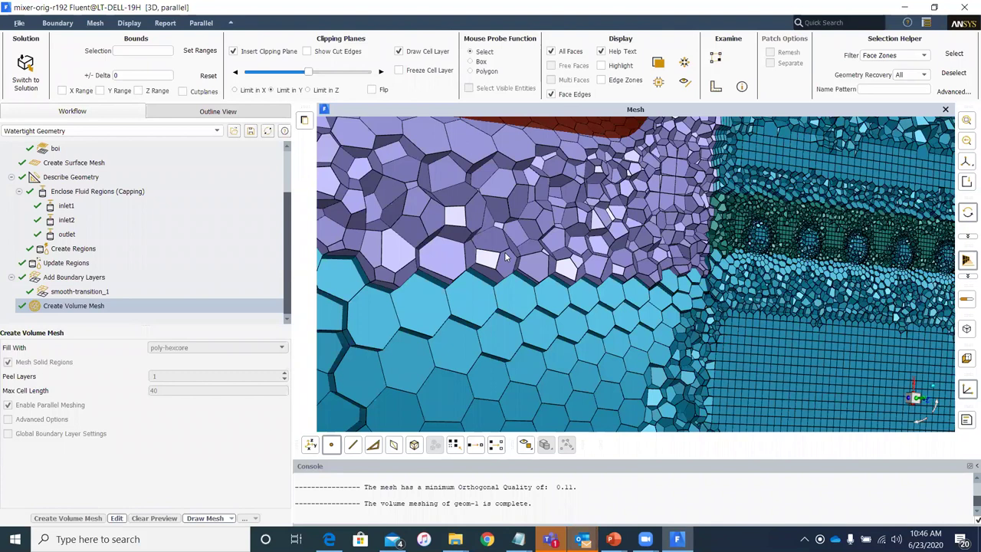
{"action": "scroll", "coordinate": [505, 258], "scroll_direction": "down", "scroll_amount": 2}
{"action": "scroll", "coordinate": [503, 280], "scroll_direction": "down", "scroll_amount": 3}
Step: Read the volume mesh's cell quality and cell count summary in the console, enlarging it and restoring its size
{"action": "left_click_drag", "start_coordinate": [504, 280], "coordinate": [553, 396]}
{"action": "scroll", "coordinate": [560, 459], "scroll_direction": "up", "scroll_amount": 2}
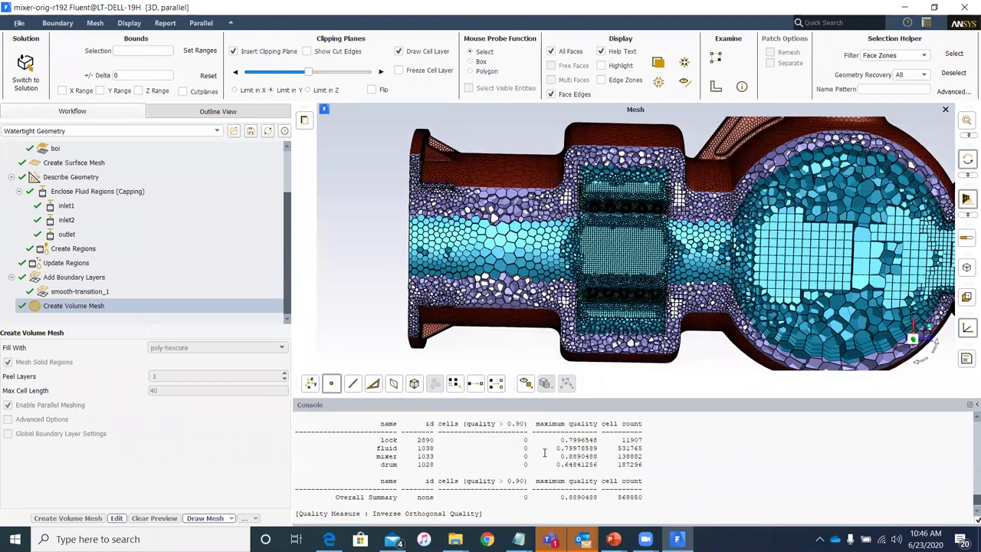
{"action": "scroll", "coordinate": [536, 487], "scroll_direction": "down", "scroll_amount": 3}
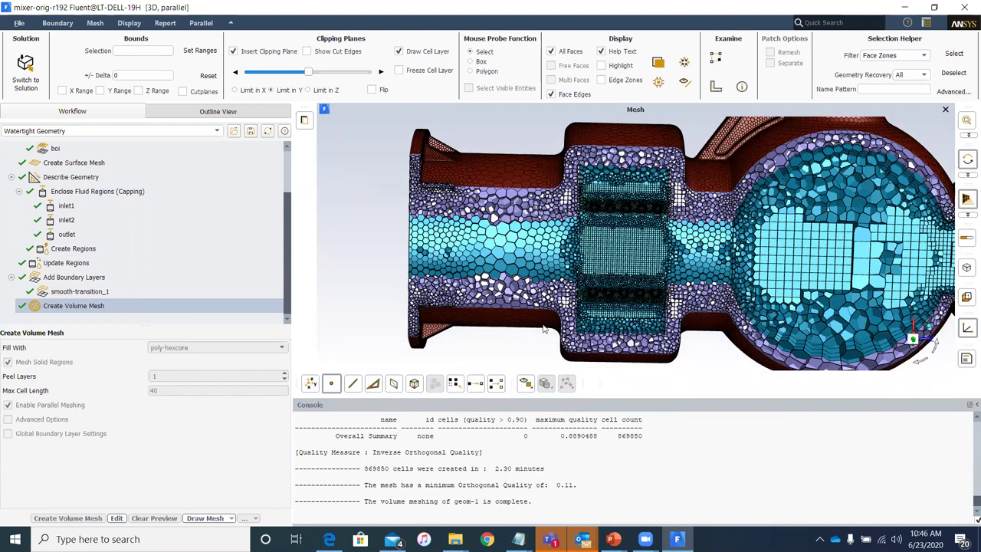
{"action": "left_click_drag", "start_coordinate": [586, 396], "coordinate": [586, 458]}
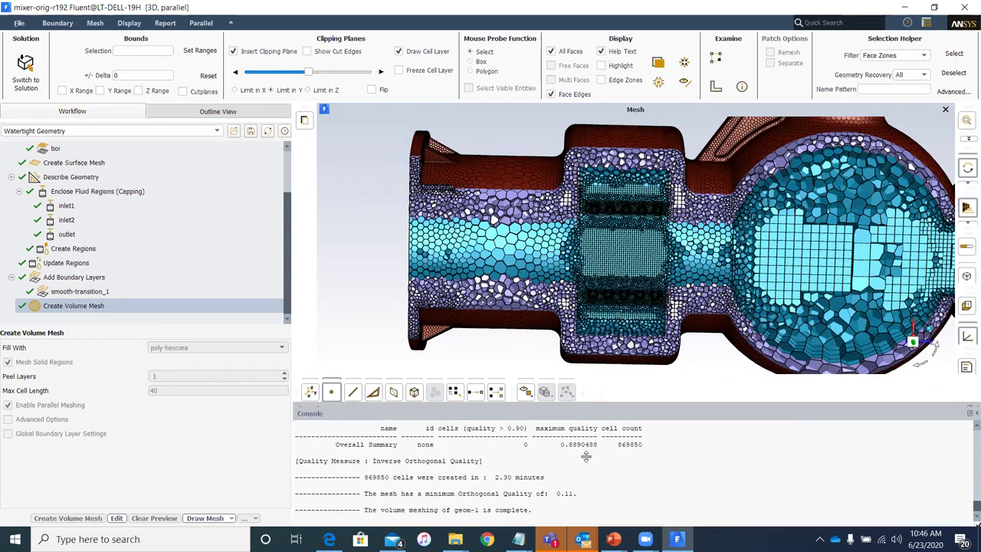
Step: Examine the cut volume mesh through the spherical chamber, comparing the hexahedral core with the surrounding polyhedra and outer surface
{"action": "scroll", "coordinate": [794, 264], "scroll_direction": "down", "scroll_amount": 2}
{"action": "scroll", "coordinate": [793, 264], "scroll_direction": "up", "scroll_amount": 3}
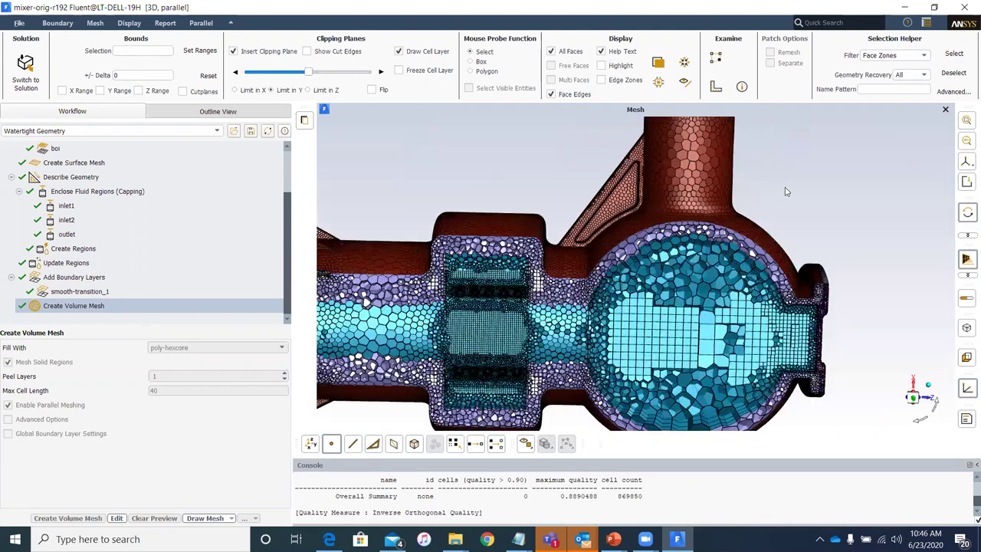
{"action": "scroll", "coordinate": [622, 297], "scroll_direction": "up", "scroll_amount": 1}
{"action": "left_click_drag", "start_coordinate": [623, 298], "coordinate": [635, 274]}
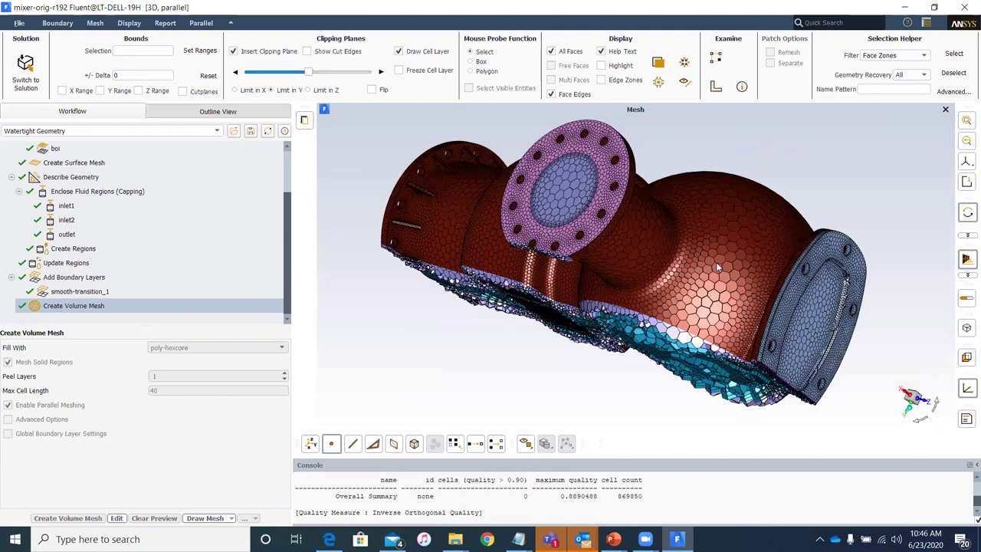
{"action": "left_click_drag", "start_coordinate": [673, 248], "coordinate": [670, 324]}
{"action": "left_click_drag", "start_coordinate": [662, 228], "coordinate": [650, 246]}
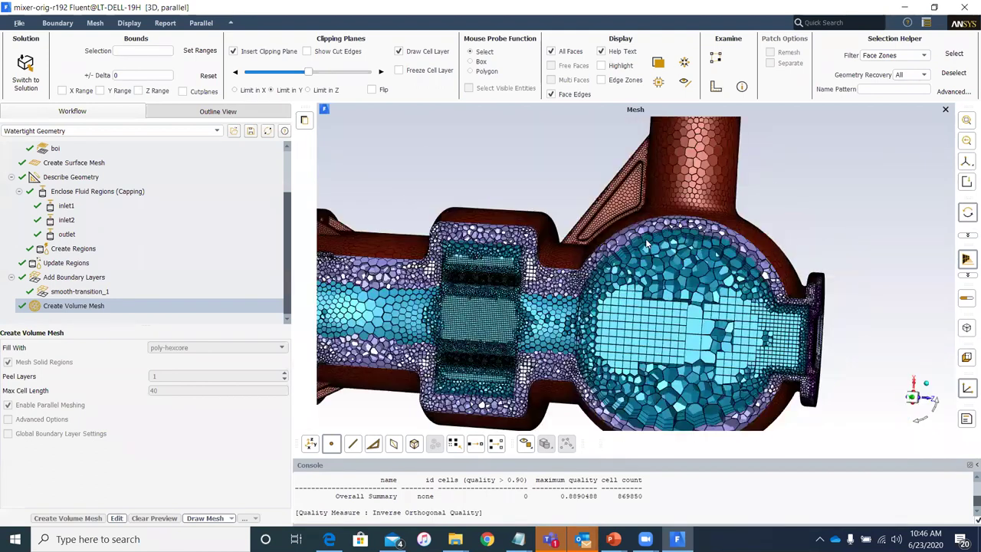
{"action": "scroll", "coordinate": [868, 262], "scroll_direction": "up", "scroll_amount": 2}
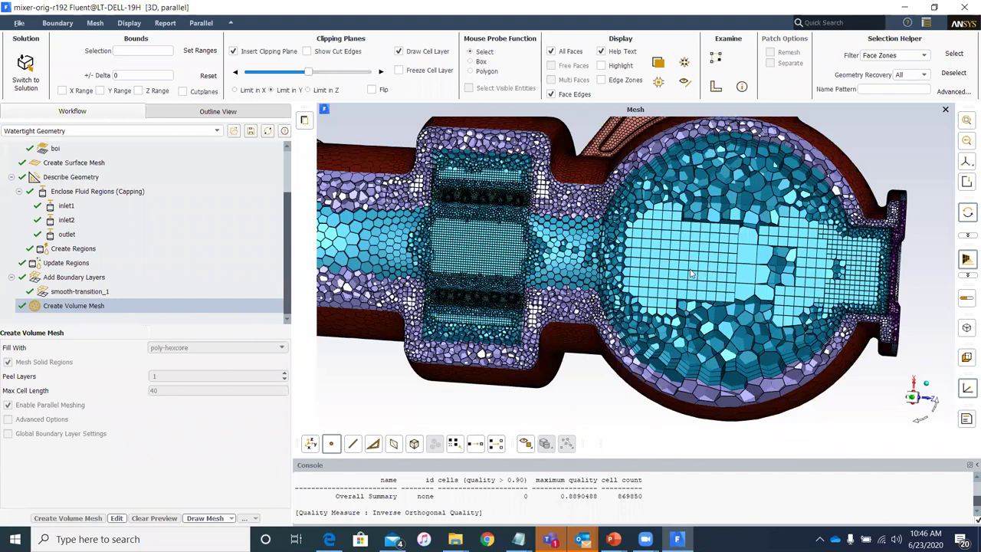
{"action": "scroll", "coordinate": [773, 288], "scroll_direction": "up", "scroll_amount": 1}
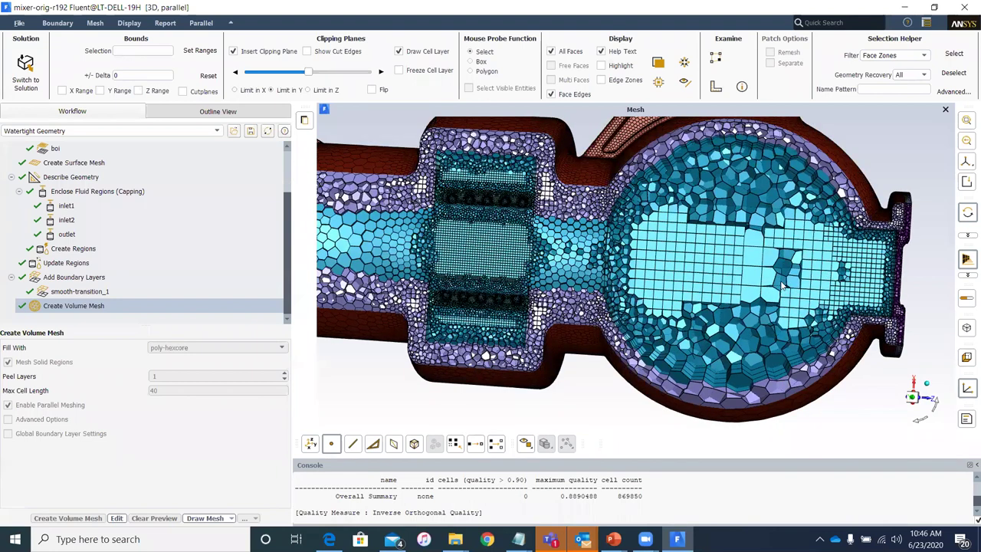
{"action": "left_click_drag", "start_coordinate": [775, 288], "coordinate": [656, 267]}
{"action": "left_click_drag", "start_coordinate": [543, 248], "coordinate": [656, 234]}
Step: Examine the refined cells around the drum holes and the mesh transition into the adjoining pipe on the cut plane
{"action": "scroll", "coordinate": [656, 233], "scroll_direction": "down", "scroll_amount": 2}
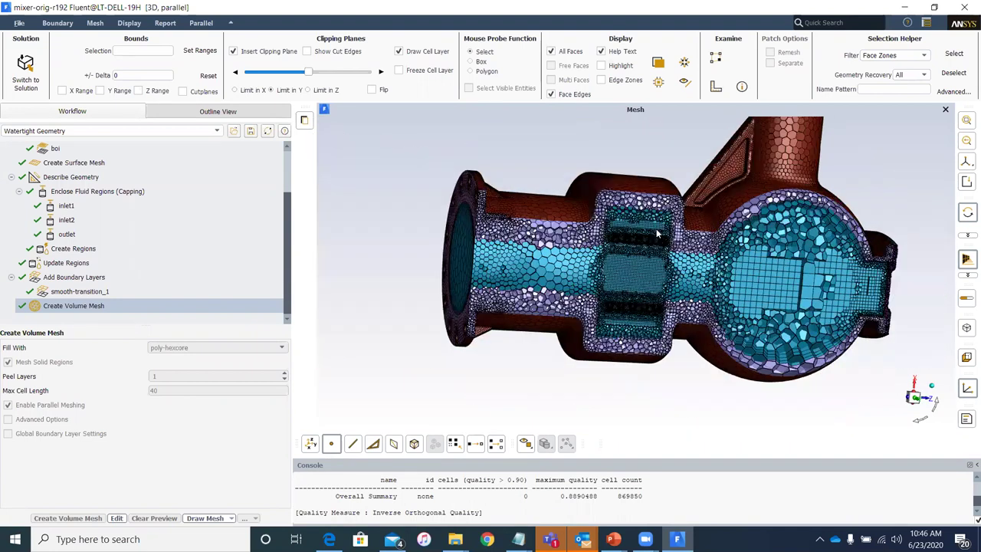
{"action": "scroll", "coordinate": [654, 235], "scroll_direction": "up", "scroll_amount": 2}
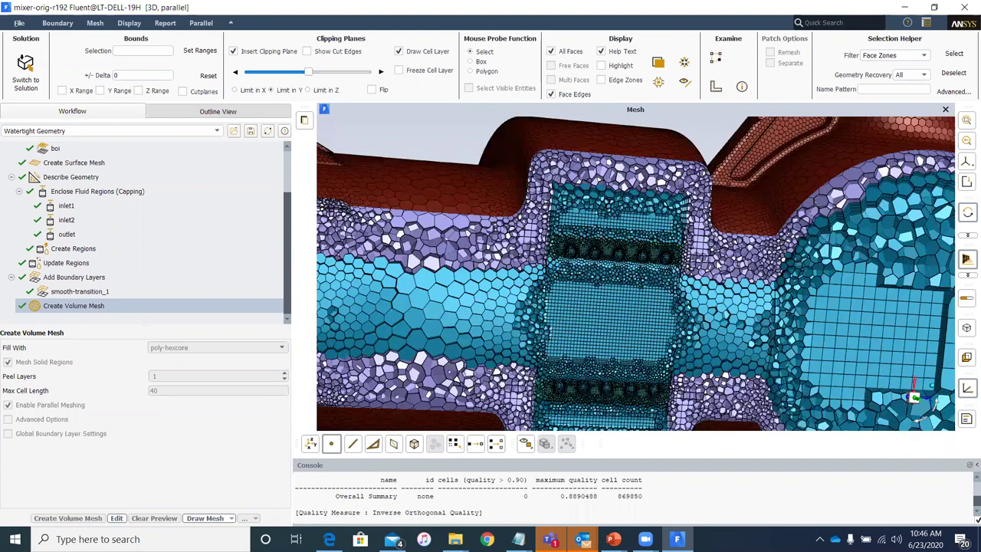
{"action": "scroll", "coordinate": [717, 264], "scroll_direction": "up", "scroll_amount": 2}
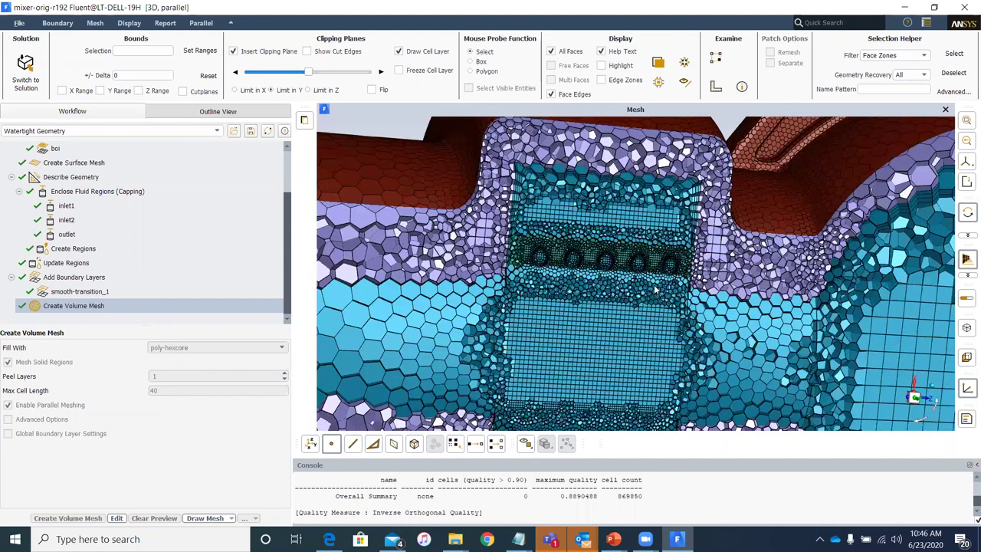
{"action": "scroll", "coordinate": [600, 388], "scroll_direction": "down", "scroll_amount": 1}
{"action": "scroll", "coordinate": [688, 228], "scroll_direction": "down", "scroll_amount": 3}
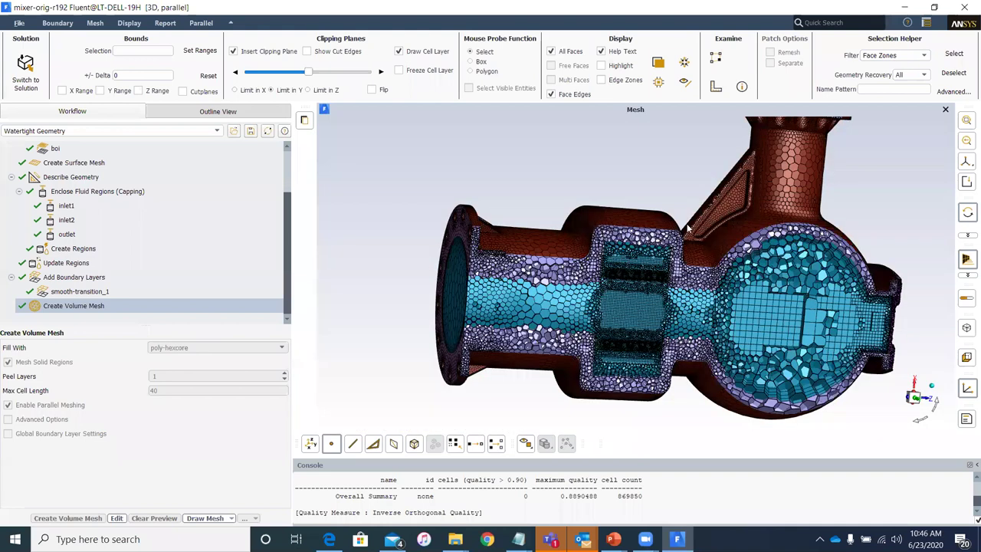
{"action": "scroll", "coordinate": [623, 279], "scroll_direction": "up", "scroll_amount": 3}
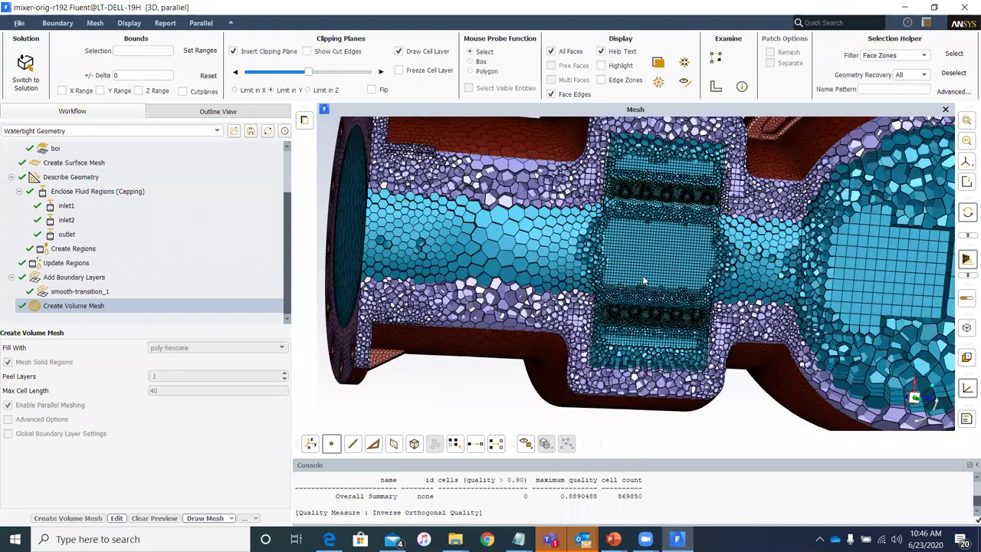
{"action": "left_click_drag", "start_coordinate": [644, 281], "coordinate": [580, 297]}
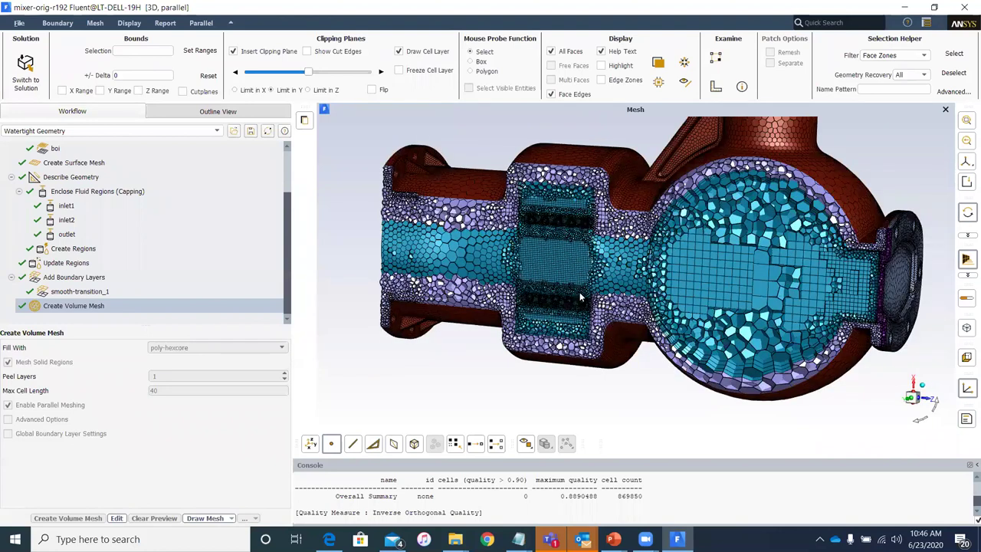
Step: Examine the fine cells along the drum's perforated rows and the surrounding solid wall mesh on the cut plane
{"action": "scroll", "coordinate": [580, 297], "scroll_direction": "up", "scroll_amount": 2}
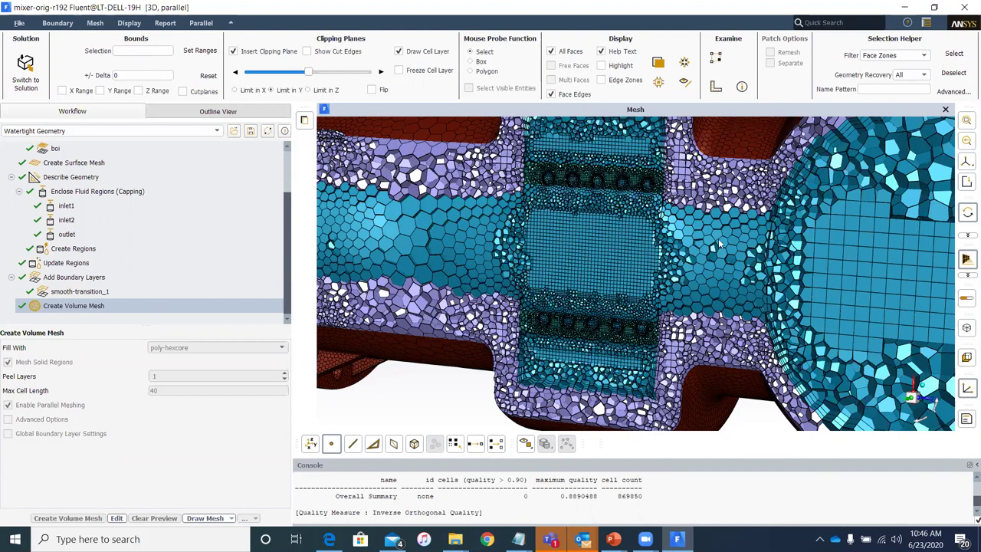
{"action": "left_click_drag", "start_coordinate": [717, 235], "coordinate": [618, 208]}
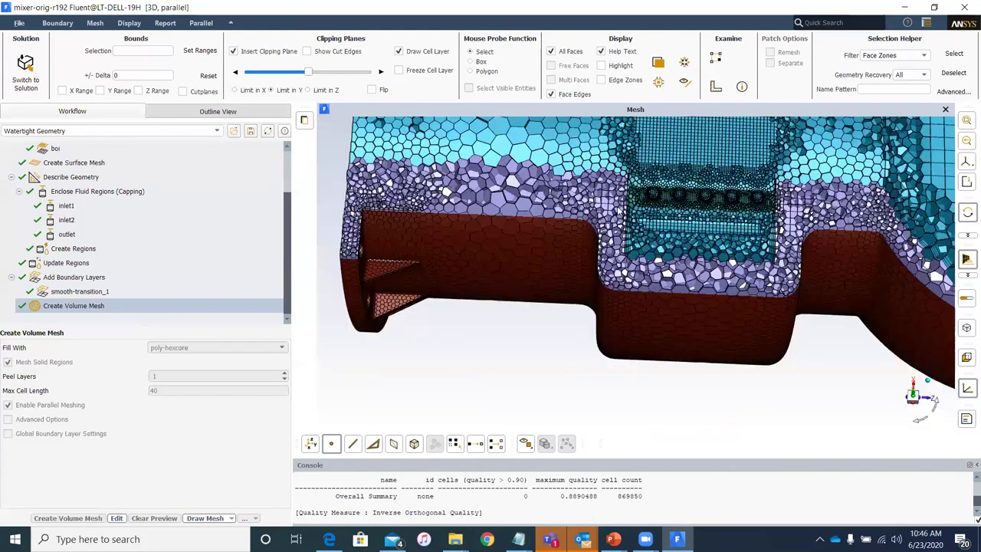
{"action": "scroll", "coordinate": [690, 218], "scroll_direction": "up", "scroll_amount": 1}
{"action": "scroll", "coordinate": [755, 223], "scroll_direction": "up", "scroll_amount": 1}
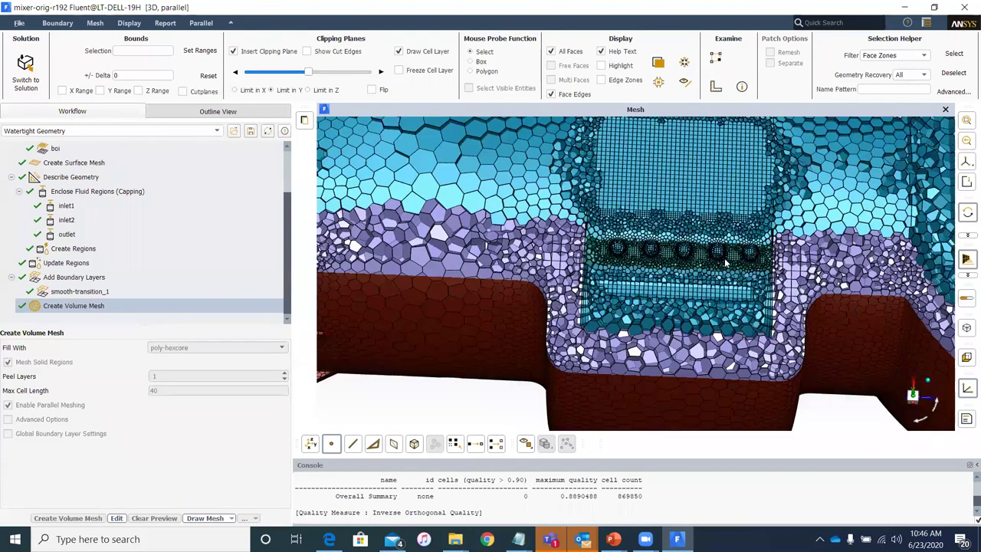
{"action": "scroll", "coordinate": [725, 263], "scroll_direction": "down", "scroll_amount": 3}
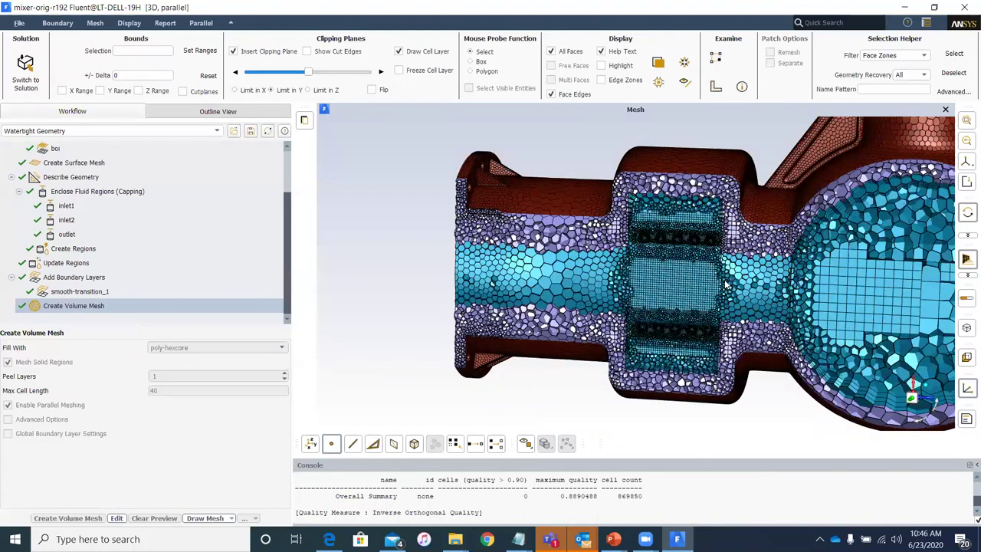
Step: Shift the Y clipping plane to cut through the branch pipe and examine the boundary layers along the spherical chamber wall
{"action": "left_click_drag", "start_coordinate": [307, 72], "coordinate": [328, 77]}
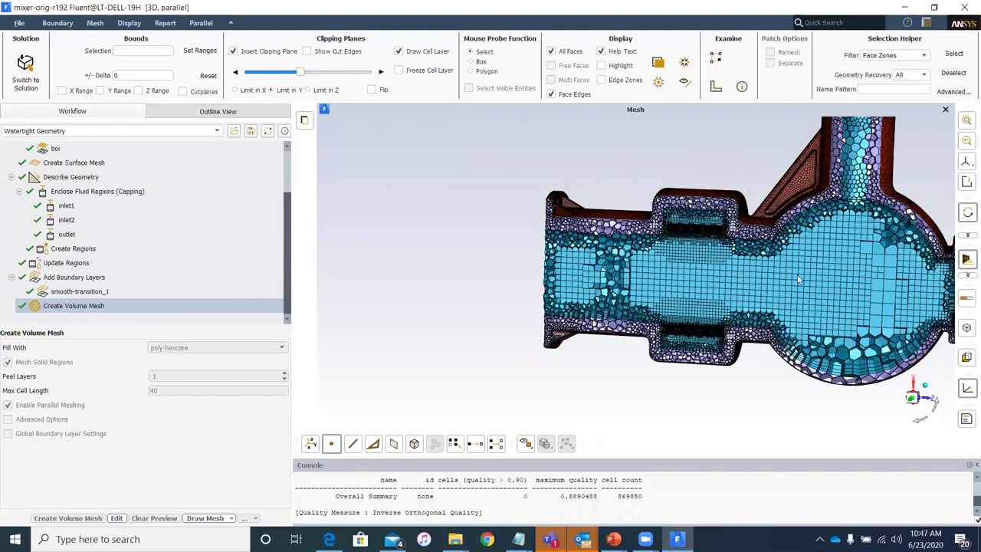
{"action": "left_click_drag", "start_coordinate": [695, 268], "coordinate": [846, 242]}
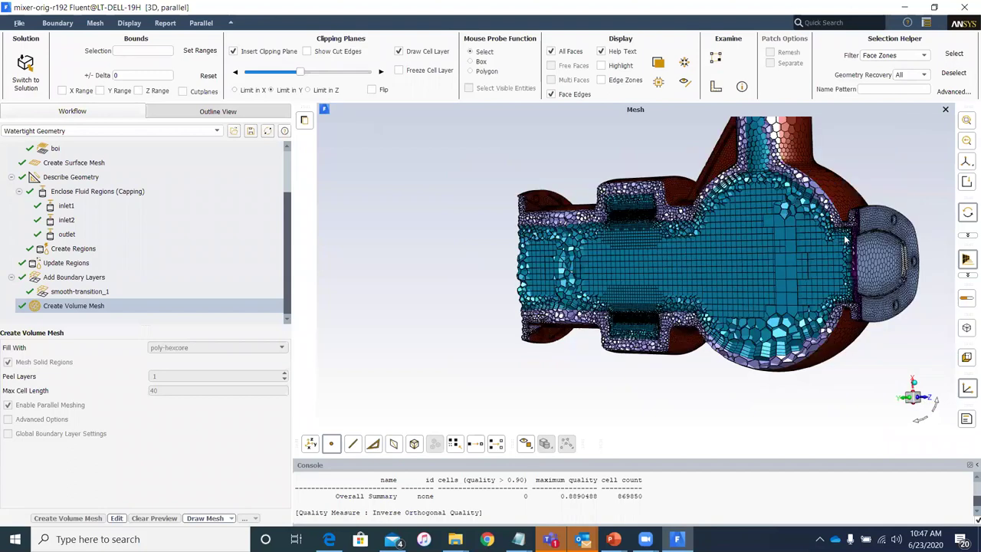
{"action": "scroll", "coordinate": [847, 242], "scroll_direction": "up", "scroll_amount": 3}
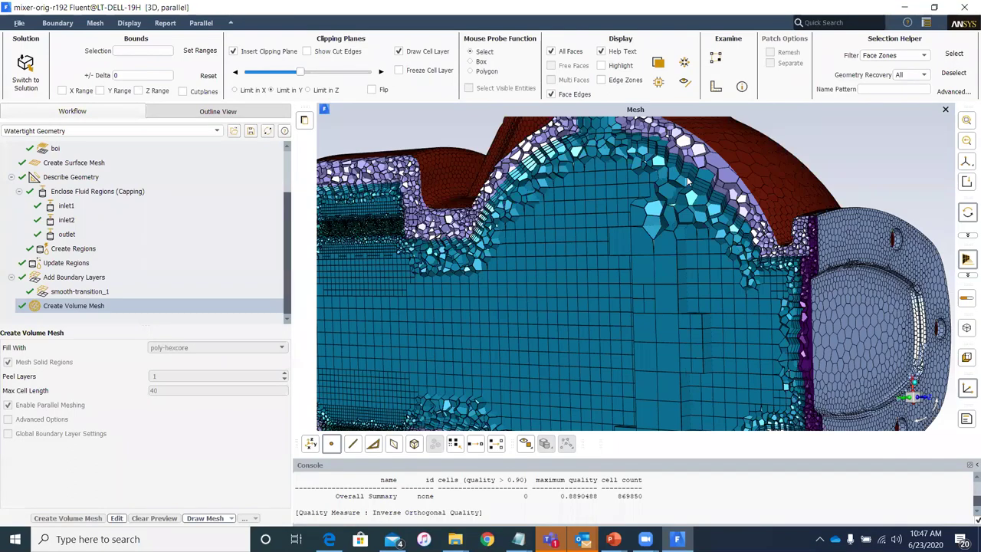
{"action": "scroll", "coordinate": [687, 176], "scroll_direction": "up", "scroll_amount": 3}
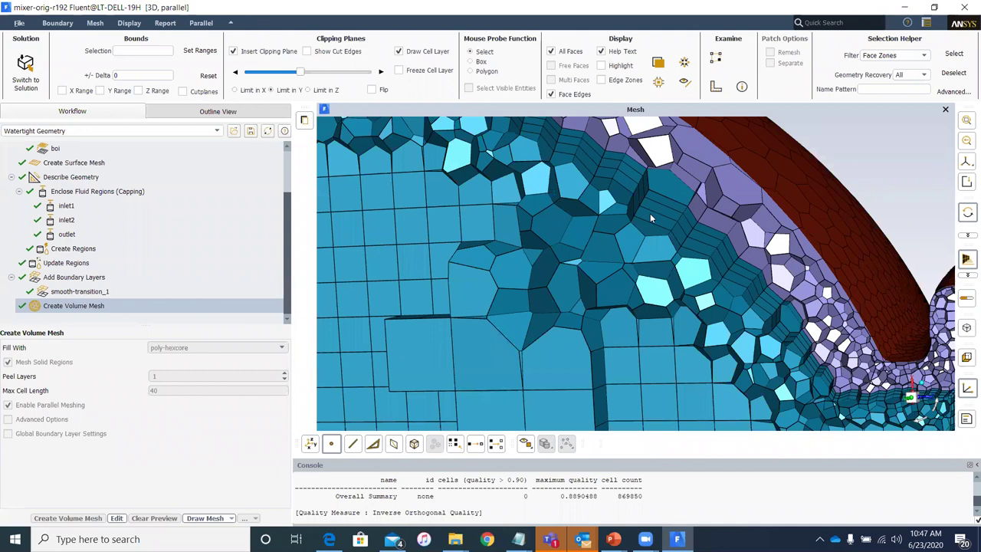
{"action": "scroll", "coordinate": [650, 218], "scroll_direction": "down", "scroll_amount": 4}
{"action": "scroll", "coordinate": [771, 219], "scroll_direction": "down", "scroll_amount": 4}
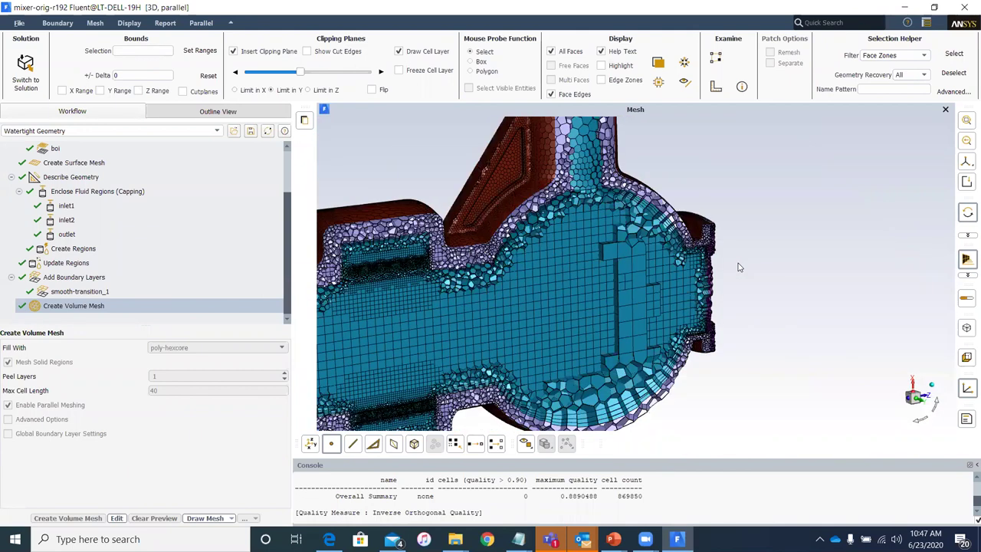
Step: Examine the shifted section across the whole mixer, focusing on the branch pipe junction and the polyhedral transition around the chamber's hexahedral core
{"action": "left_click_drag", "start_coordinate": [740, 266], "coordinate": [736, 266]}
{"action": "scroll", "coordinate": [632, 290], "scroll_direction": "up", "scroll_amount": 2}
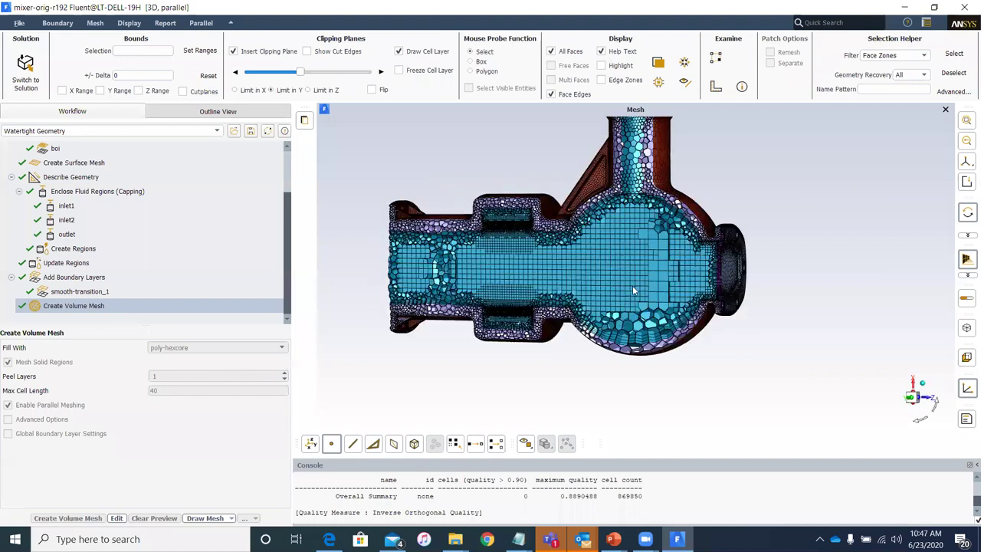
{"action": "scroll", "coordinate": [770, 282], "scroll_direction": "down", "scroll_amount": 3}
{"action": "scroll", "coordinate": [684, 222], "scroll_direction": "up", "scroll_amount": 3}
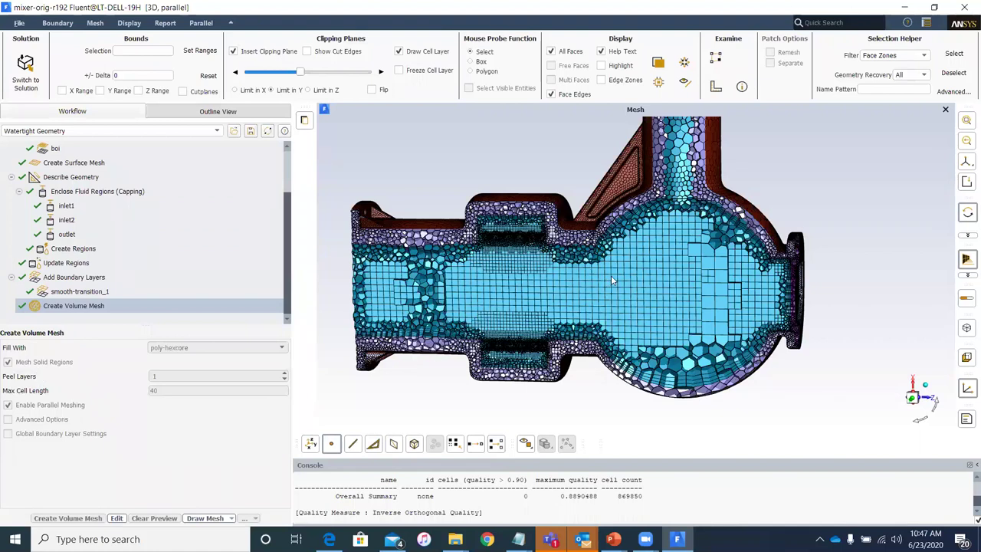
{"action": "scroll", "coordinate": [611, 277], "scroll_direction": "down", "scroll_amount": 2}
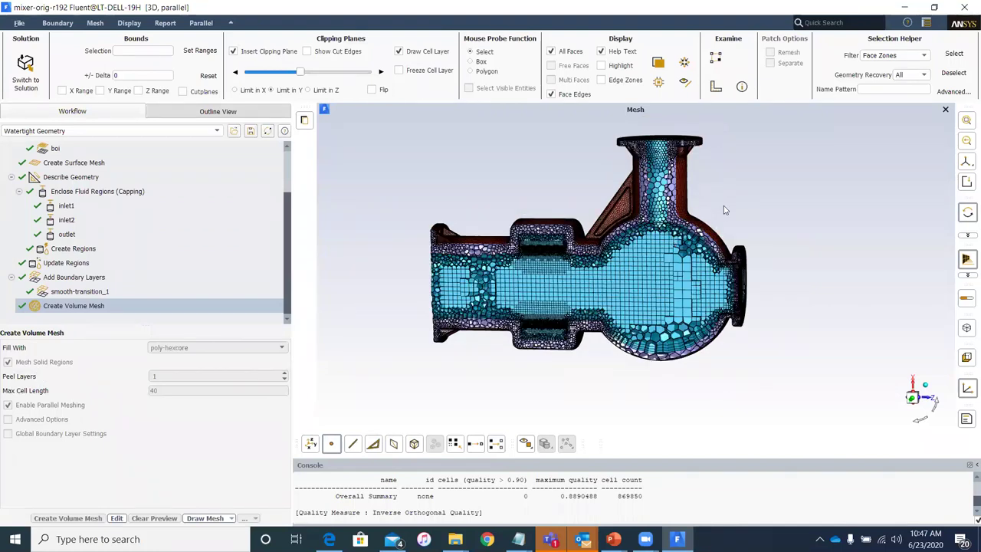
{"action": "scroll", "coordinate": [722, 207], "scroll_direction": "up", "scroll_amount": 3}
{"action": "scroll", "coordinate": [716, 236], "scroll_direction": "up", "scroll_amount": 2}
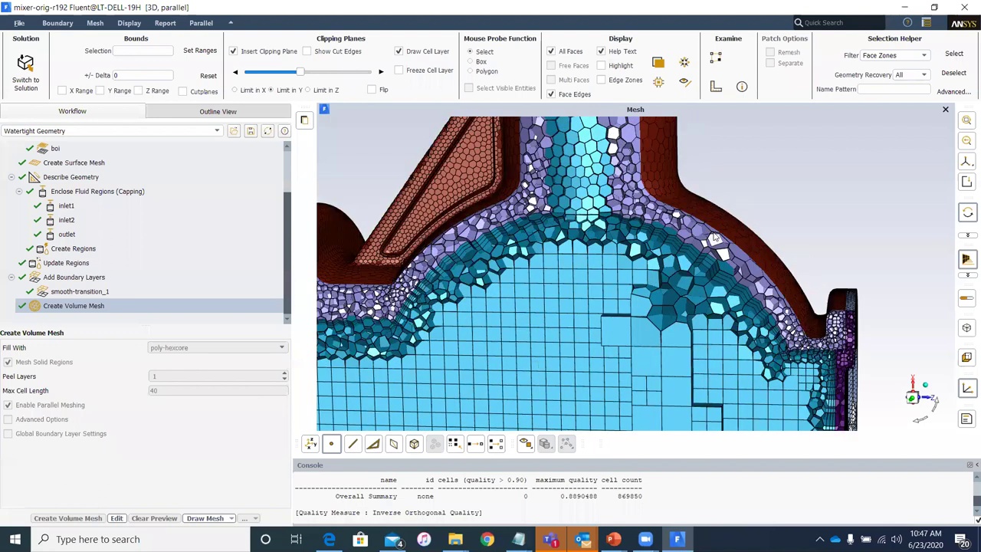
{"action": "scroll", "coordinate": [714, 238], "scroll_direction": "up", "scroll_amount": 4}
{"action": "scroll", "coordinate": [653, 275], "scroll_direction": "down", "scroll_amount": 6}
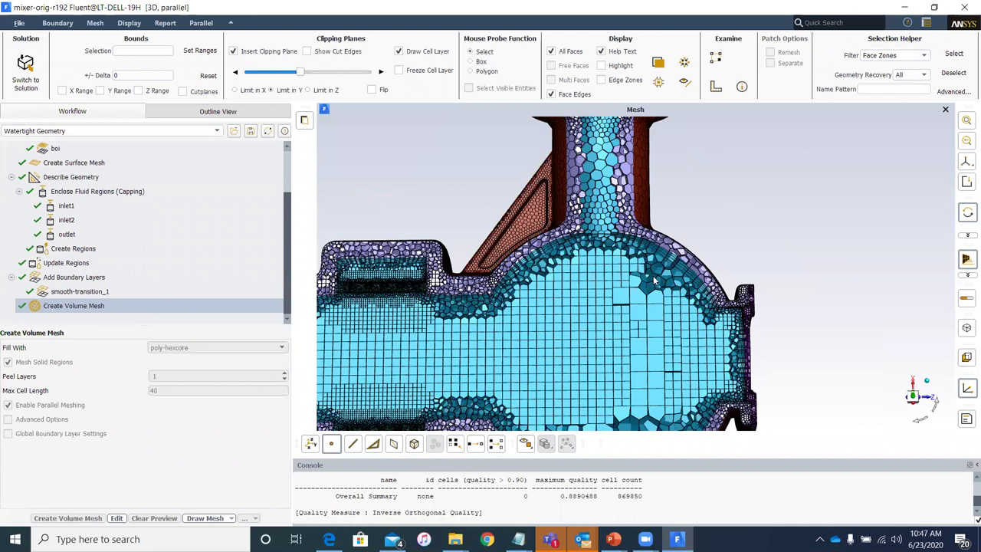
{"action": "scroll", "coordinate": [654, 279], "scroll_direction": "down", "scroll_amount": 3}
{"action": "scroll", "coordinate": [718, 238], "scroll_direction": "up", "scroll_amount": 4}
{"action": "scroll", "coordinate": [799, 244], "scroll_direction": "down", "scroll_amount": 4}
{"action": "left_click_drag", "start_coordinate": [515, 243], "coordinate": [345, 250]}
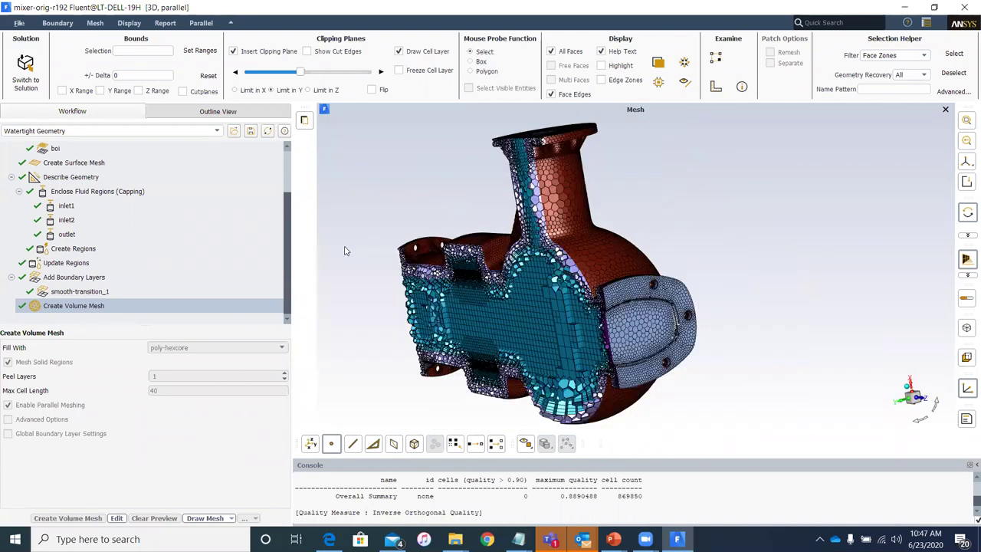
Step: Switch to the Ansys AVA 3 presentation in PowerPoint and start the slide show from the Key Takeaways slide
{"action": "mouse_move", "coordinate": [614, 539]}
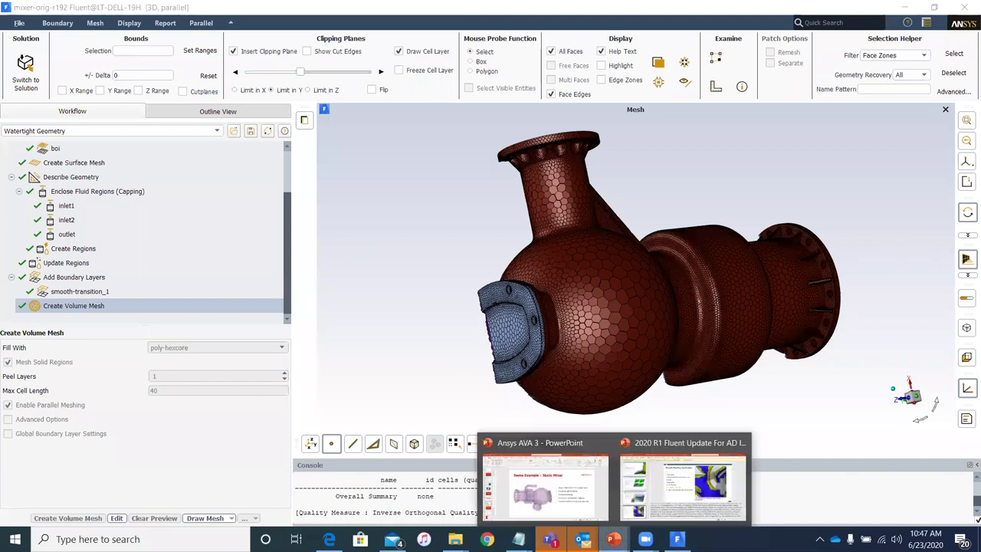
{"action": "left_click", "coordinate": [580, 512]}
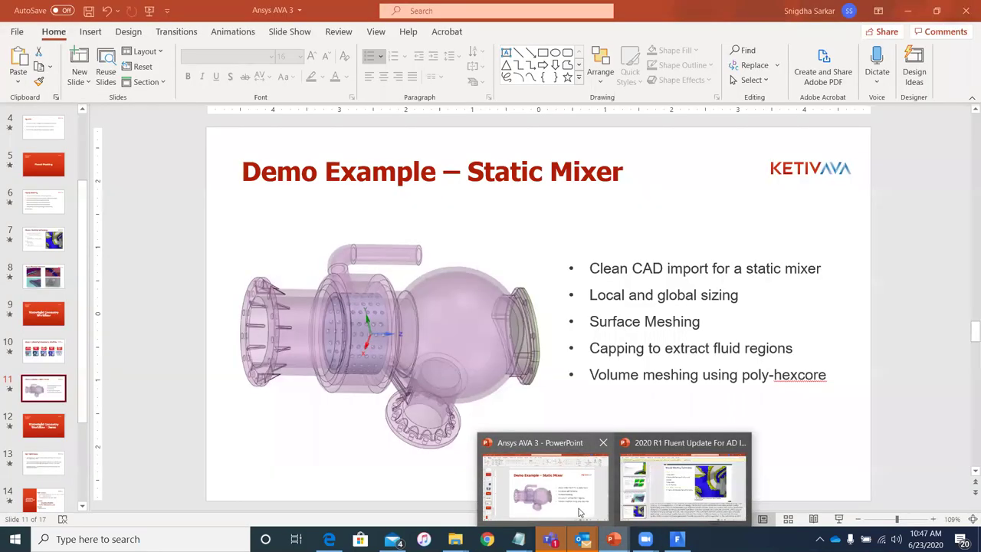
{"action": "left_click", "coordinate": [52, 477]}
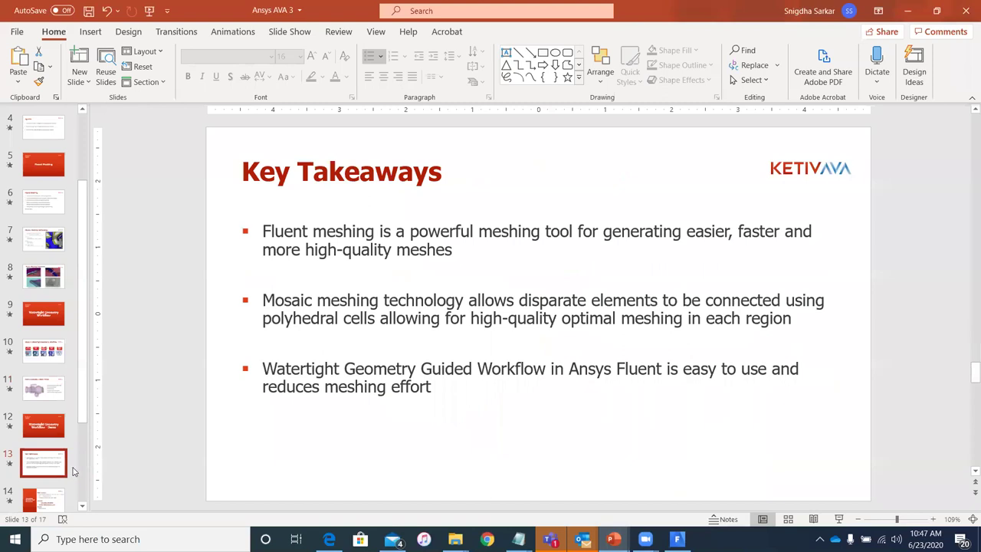
{"action": "left_click", "coordinate": [840, 519]}
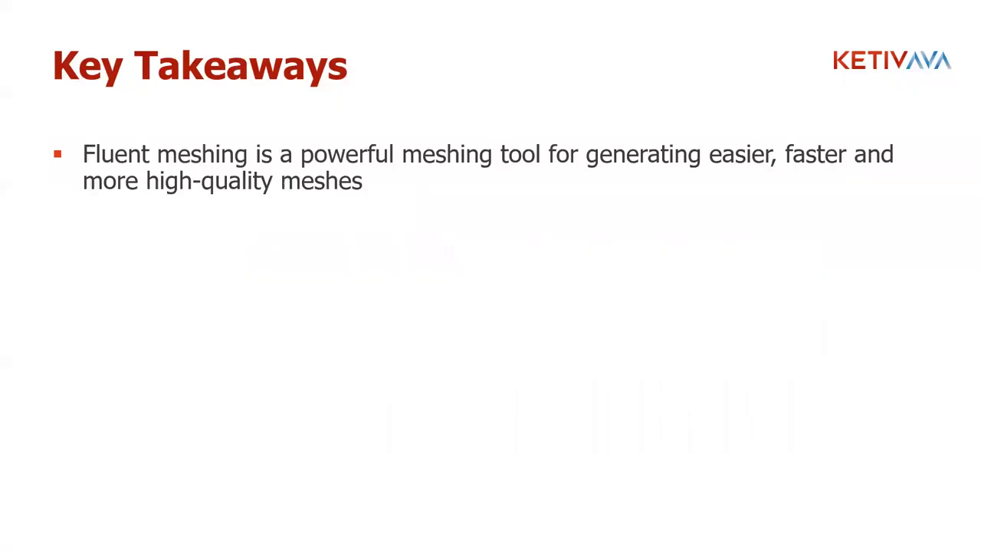